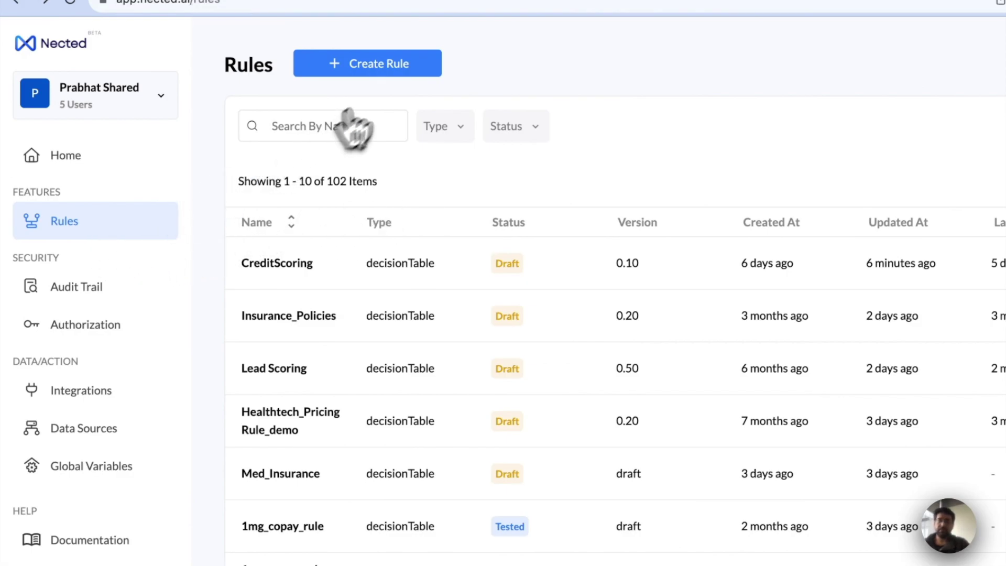
Open the existing CreditScoring decision table from the rules list.
left_click(391, 65)
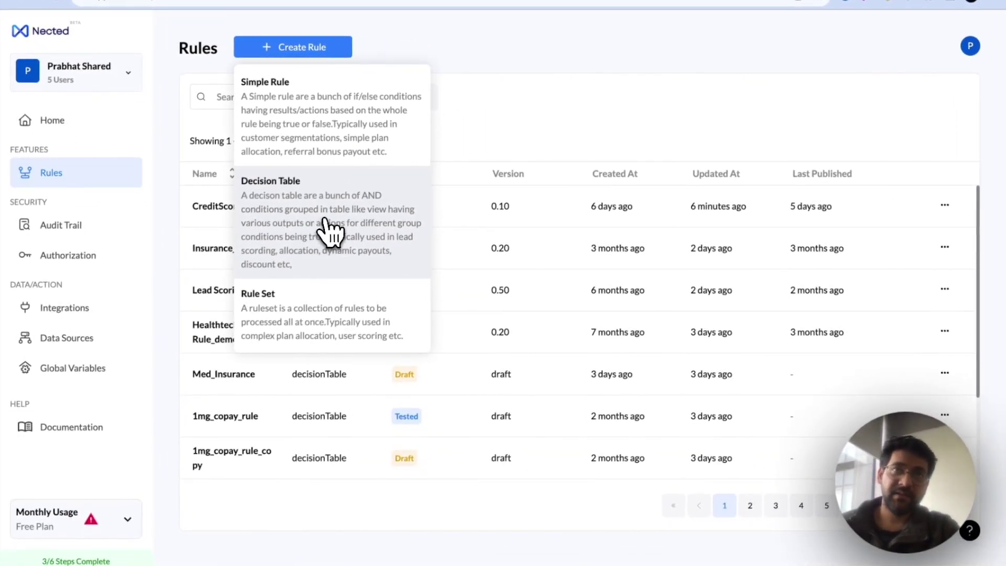
left_click(259, 207)
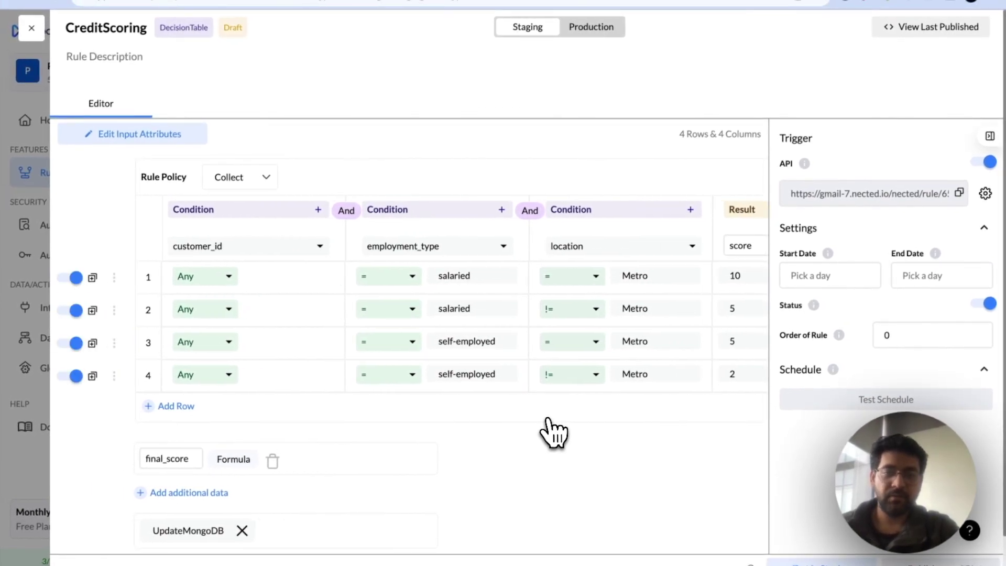
Examine the body parameters in the API settings of the CreditScoring rule.
left_click(985, 193)
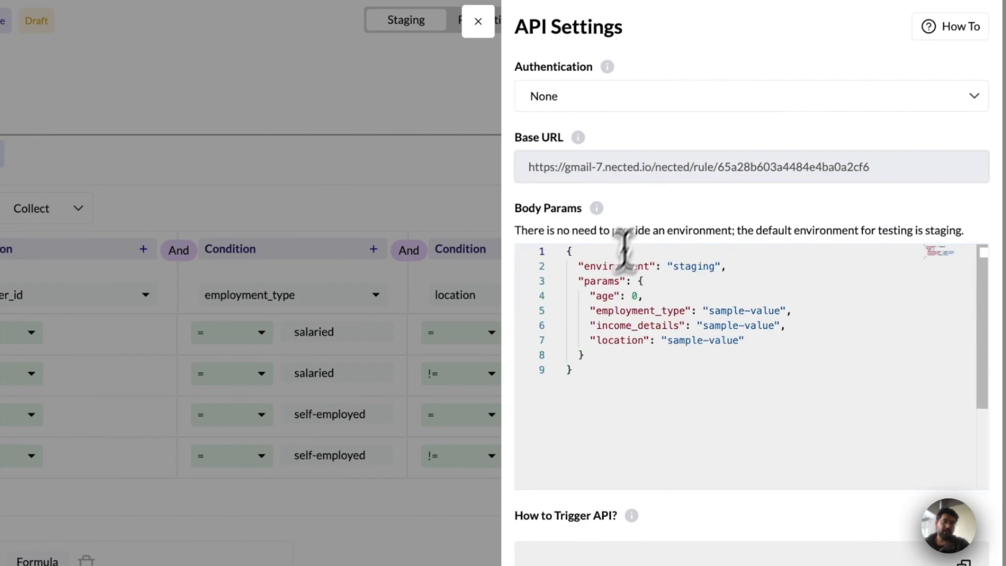
left_click_drag(598, 296, 678, 353)
left_click(681, 356)
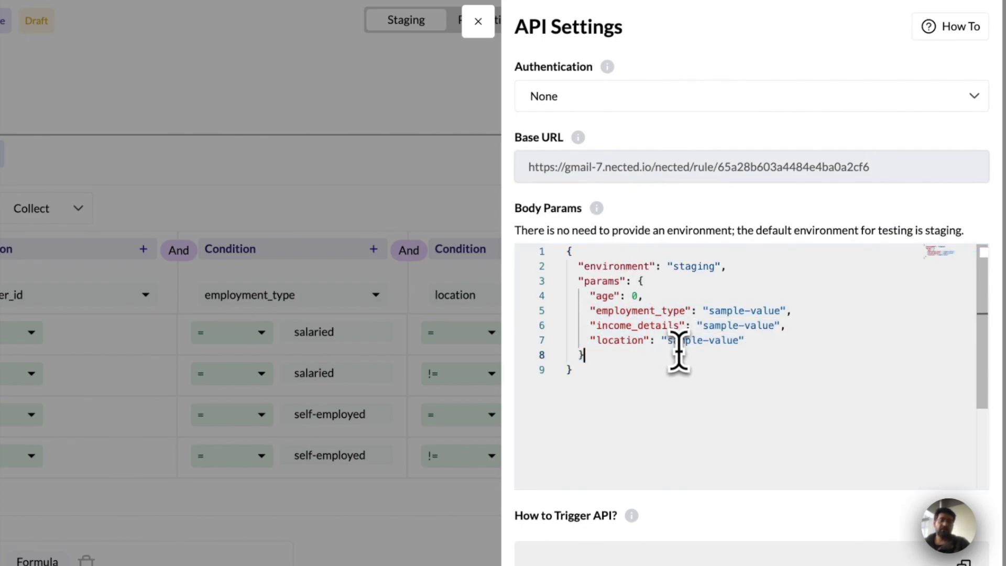
left_click_drag(597, 296, 685, 329)
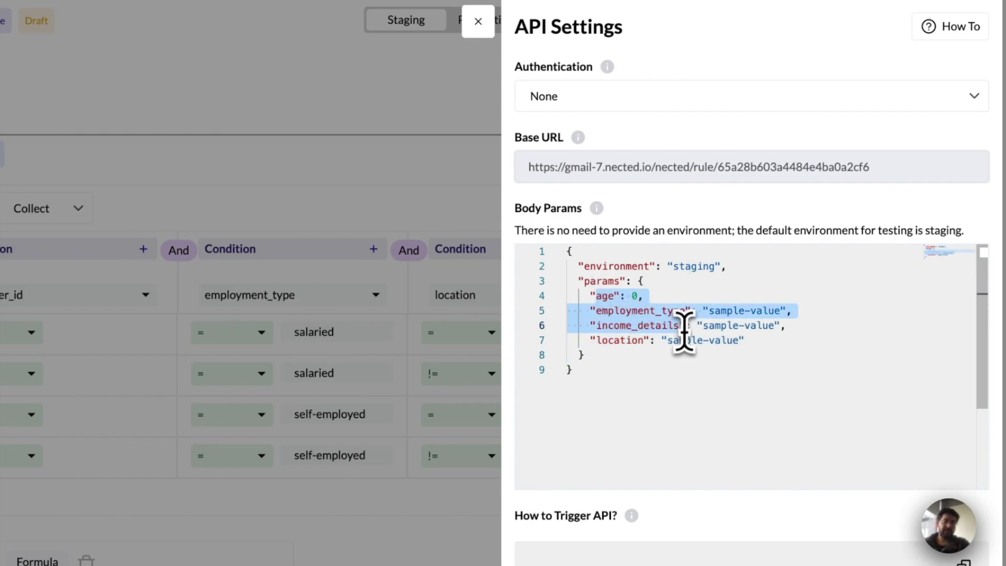
left_click(485, 30)
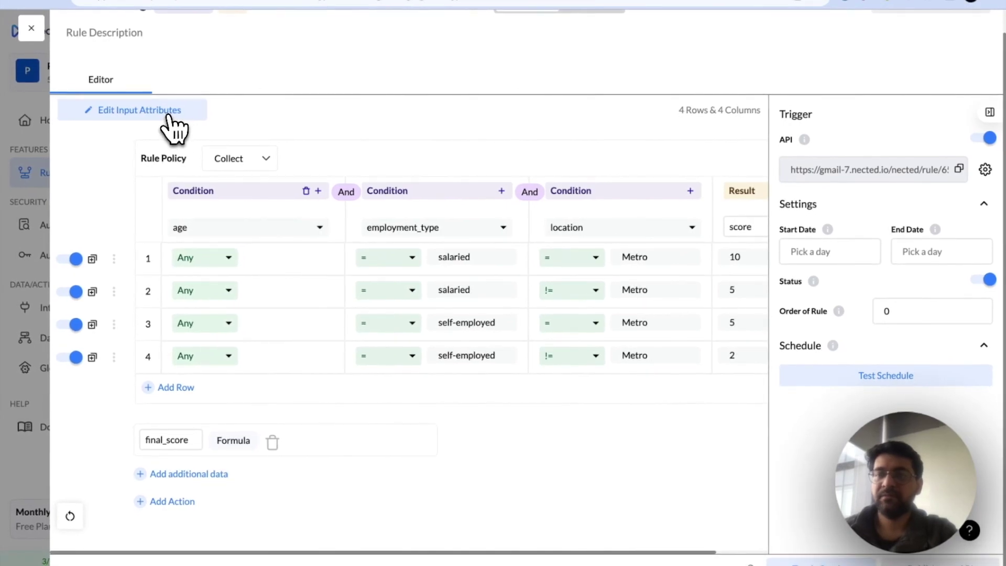
Review the rule's input attributes along with the optional data source mapping and API fetch settings.
left_click(169, 111)
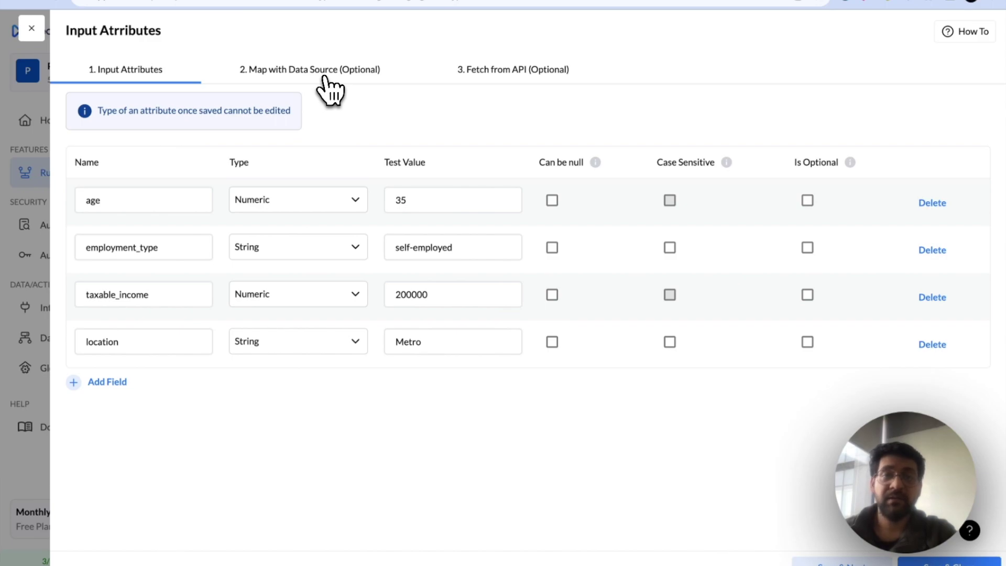
left_click(325, 77)
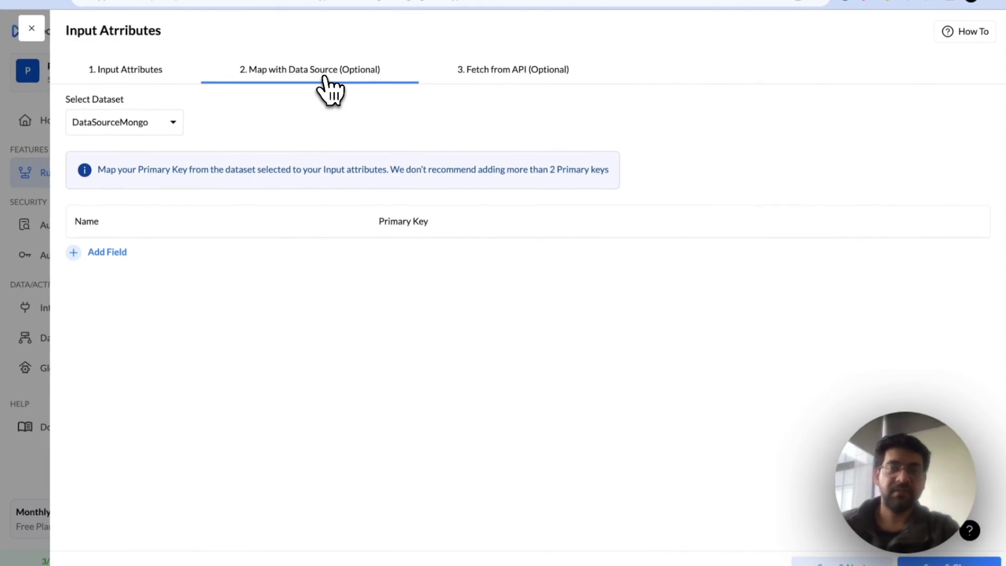
left_click(502, 73)
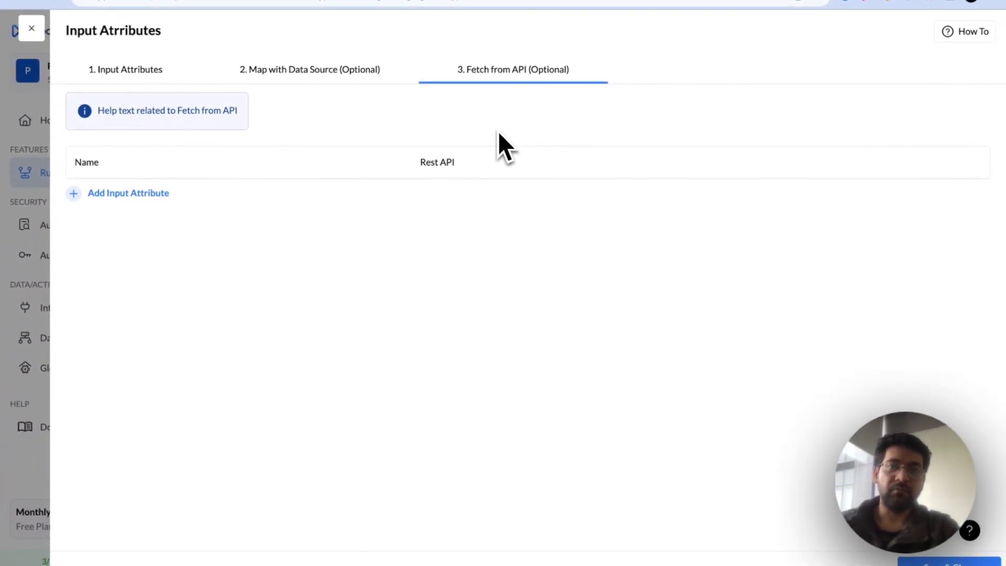
left_click(173, 73)
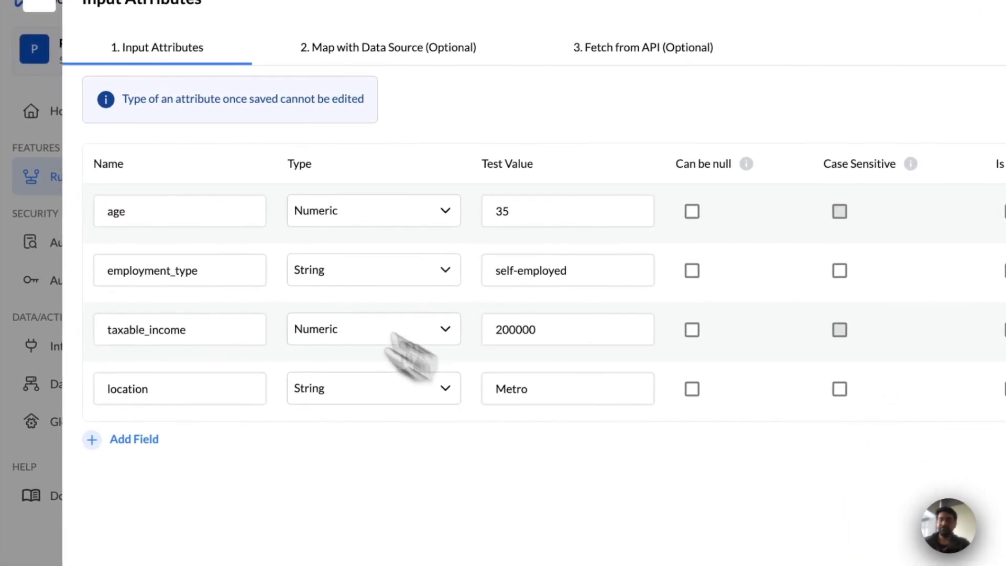
Add an input attribute named age of type Numeric with test value 35.
left_click(148, 439)
left_click(184, 451)
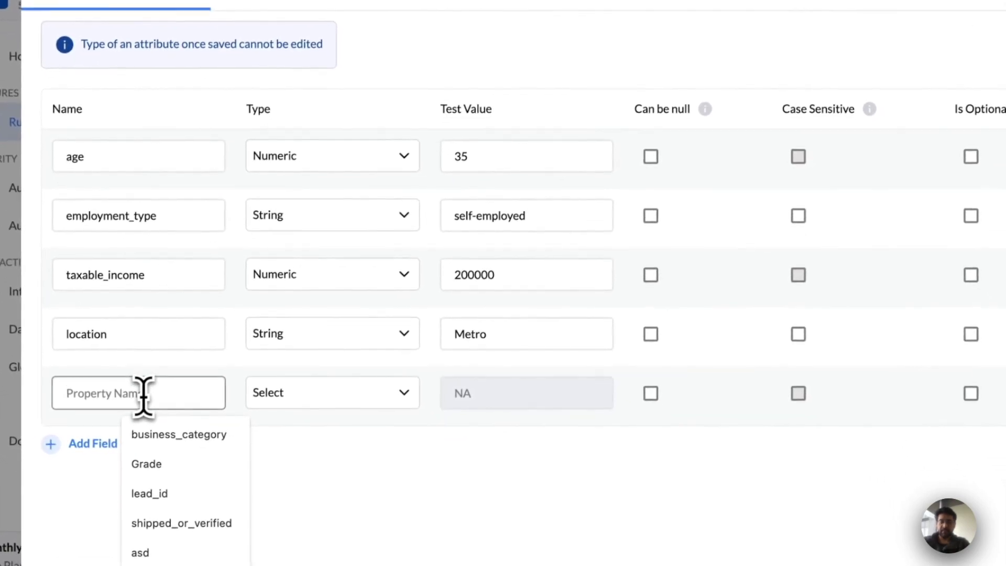
type("age")
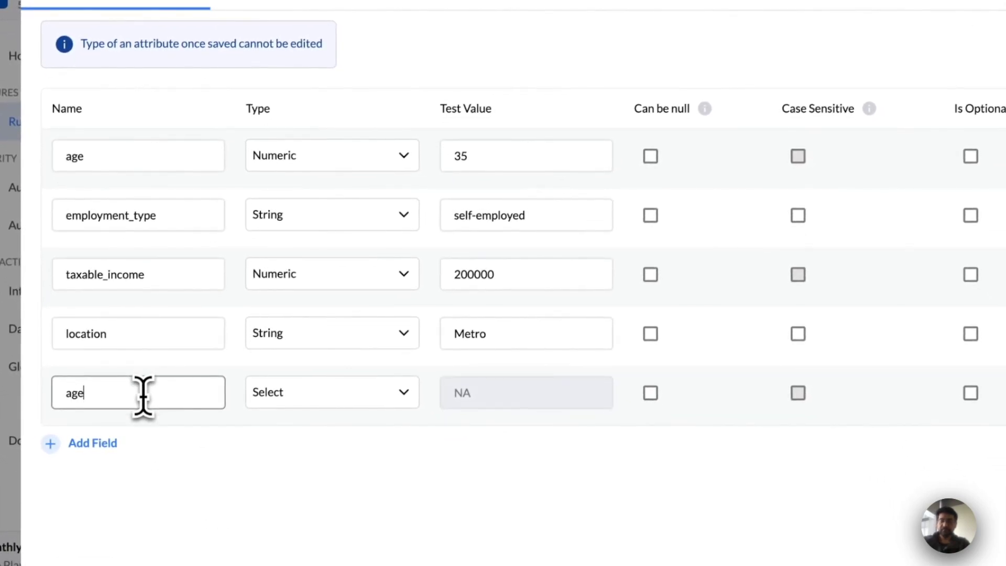
left_click(316, 398)
left_click(316, 398)
left_click(297, 401)
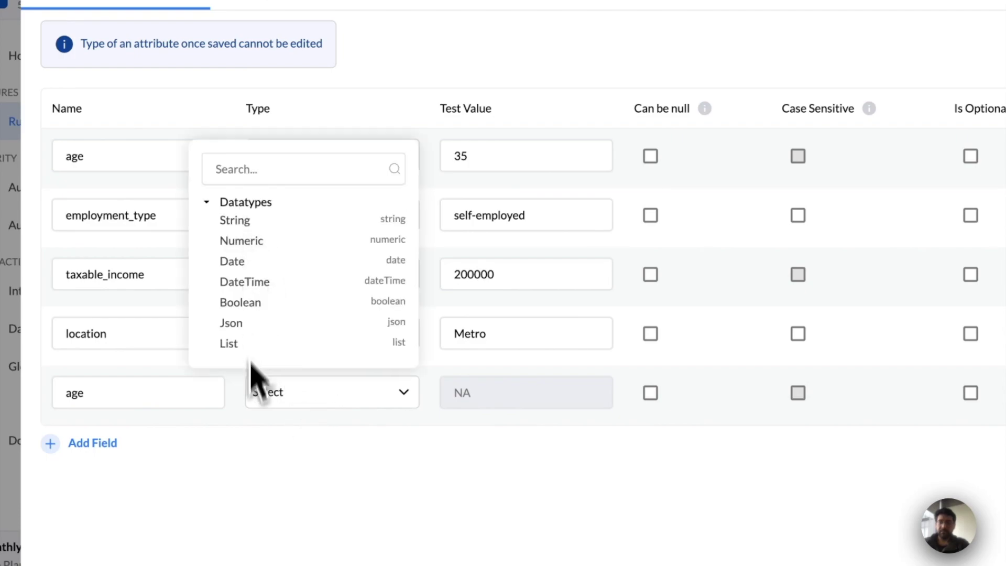
left_click(254, 241)
left_click(535, 402)
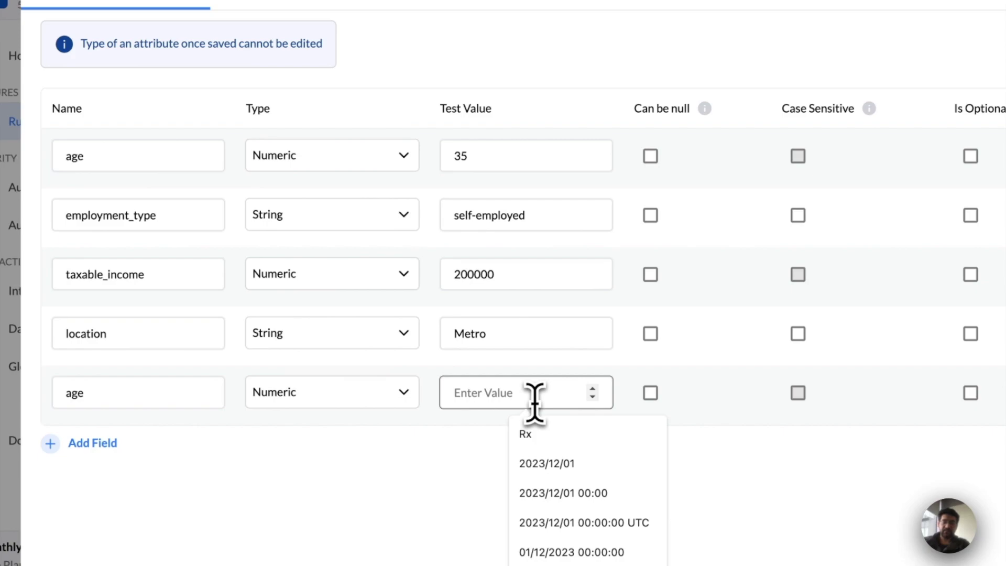
type("35")
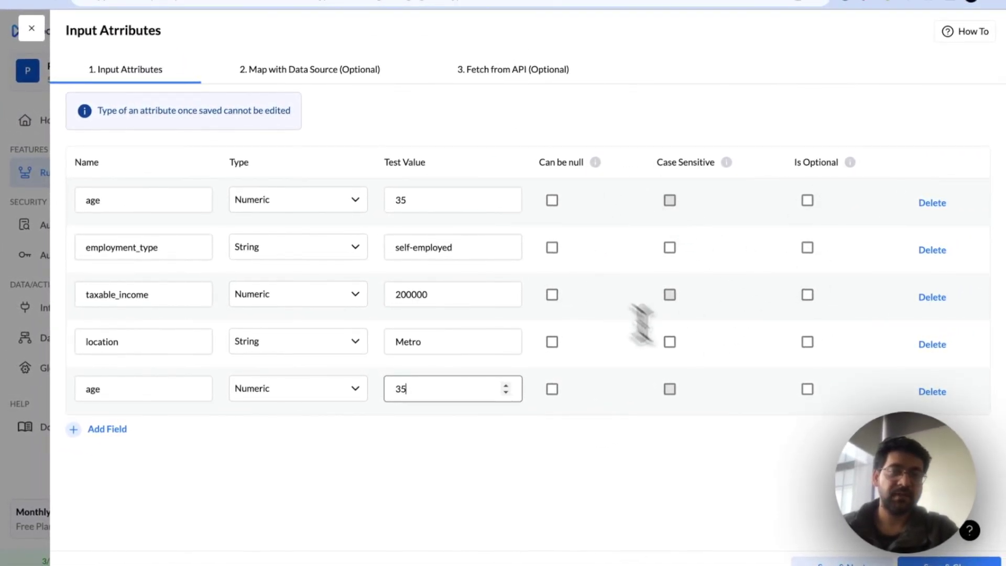
Delete the duplicate age attribute from the end of the list and save the input attributes.
left_click(935, 391)
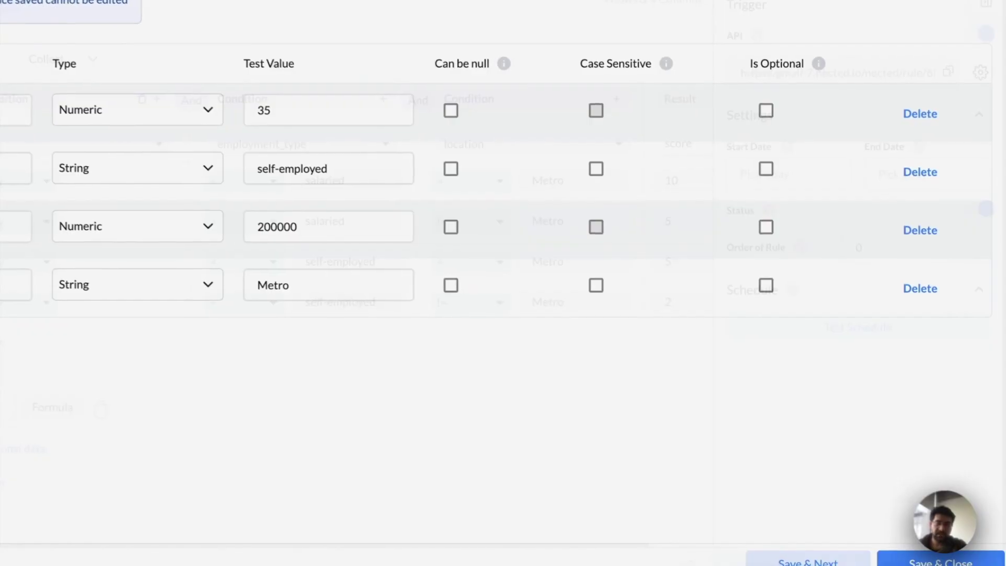
left_click(897, 560)
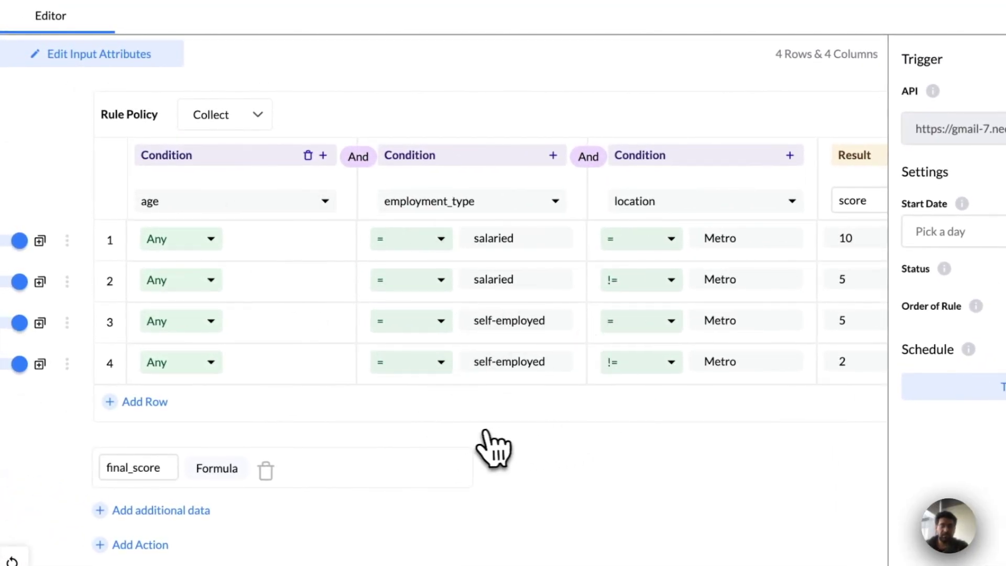
Set the first condition column to the age attribute, with the Any operator in row 1.
left_click(237, 205)
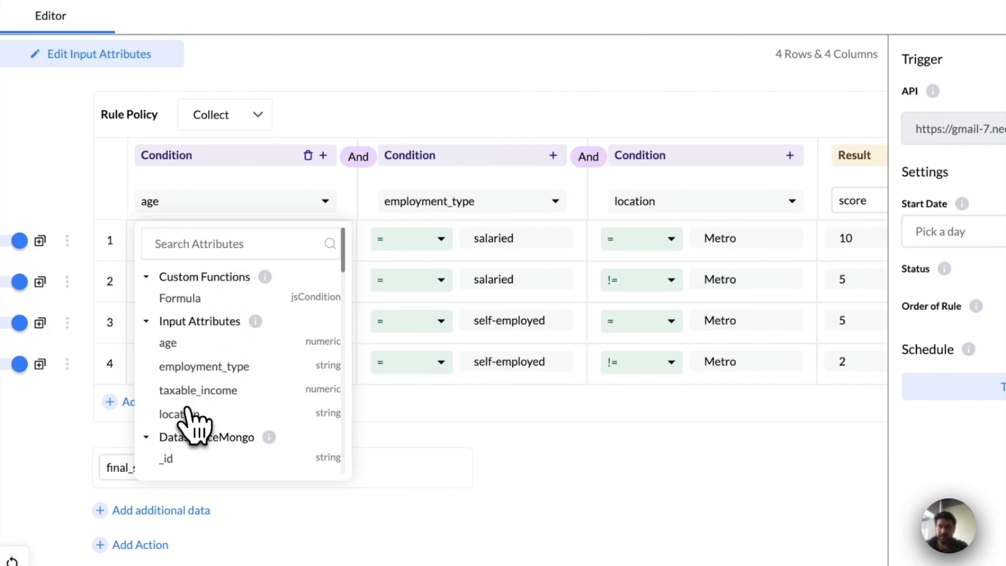
left_click(180, 343)
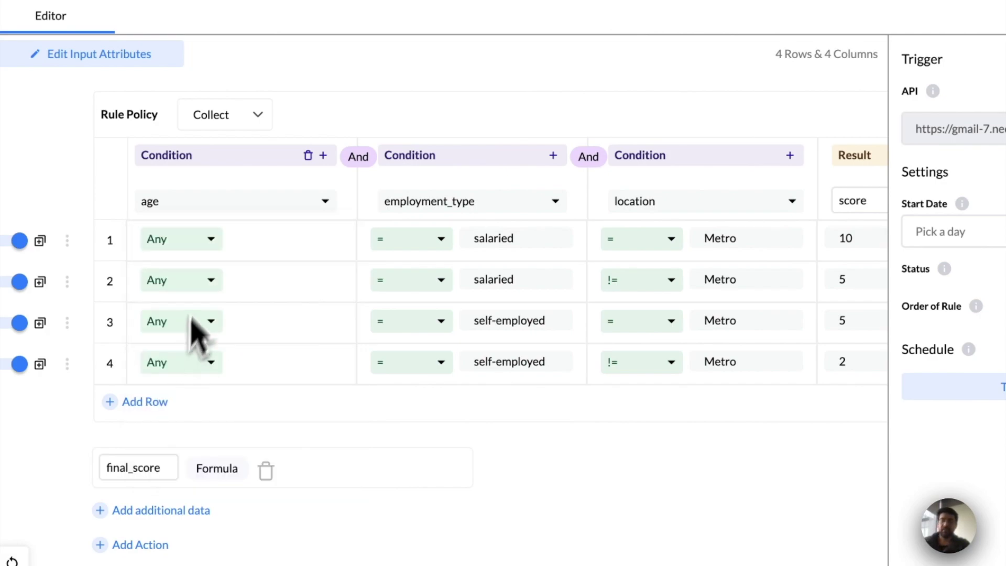
left_click(209, 240)
scroll(216, 420, "down", 2)
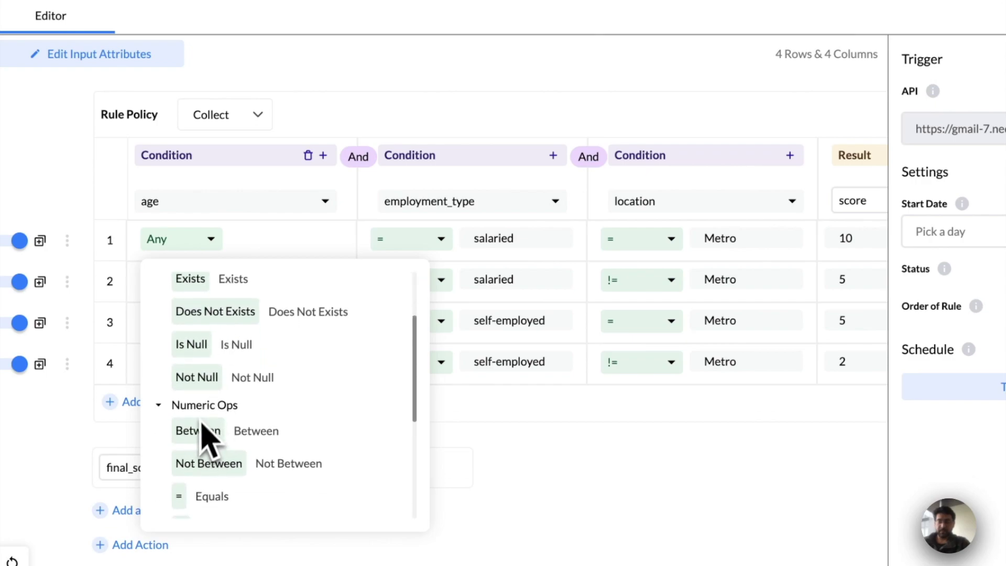
scroll(214, 415, "up", 2)
left_click(218, 346)
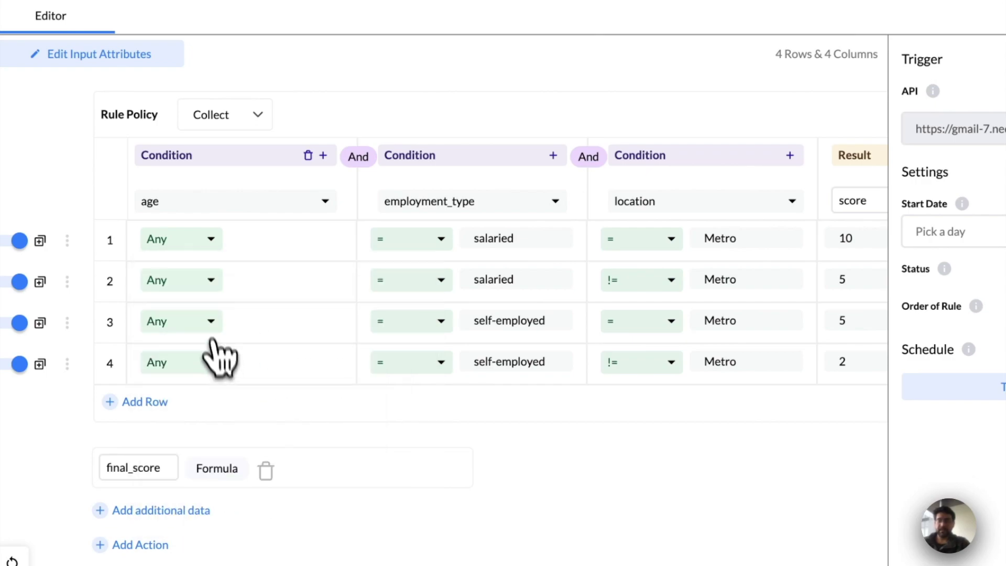
Examine the attribute, operator and value options available for the employment_type and location conditions.
left_click(500, 225)
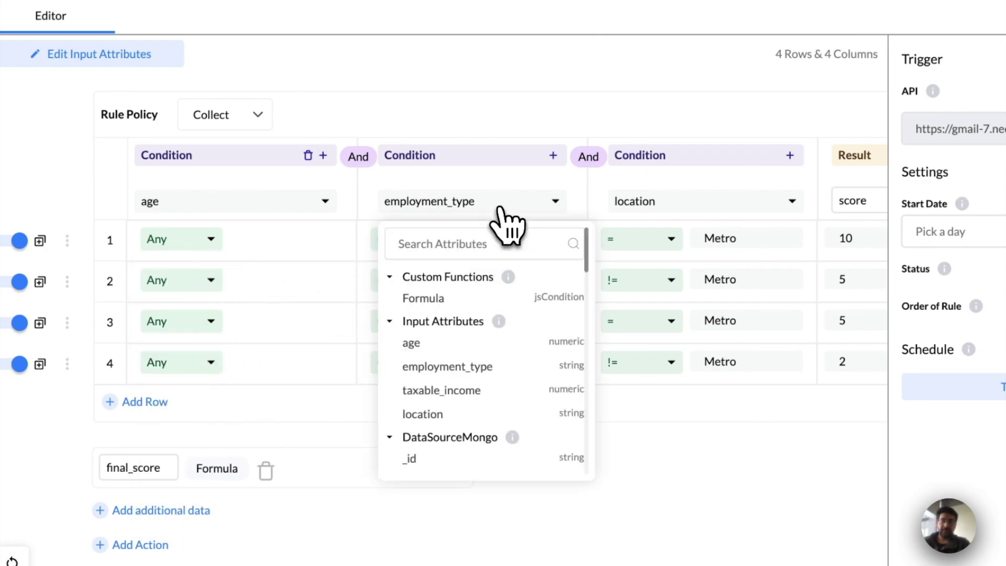
key("Escape")
left_click(442, 240)
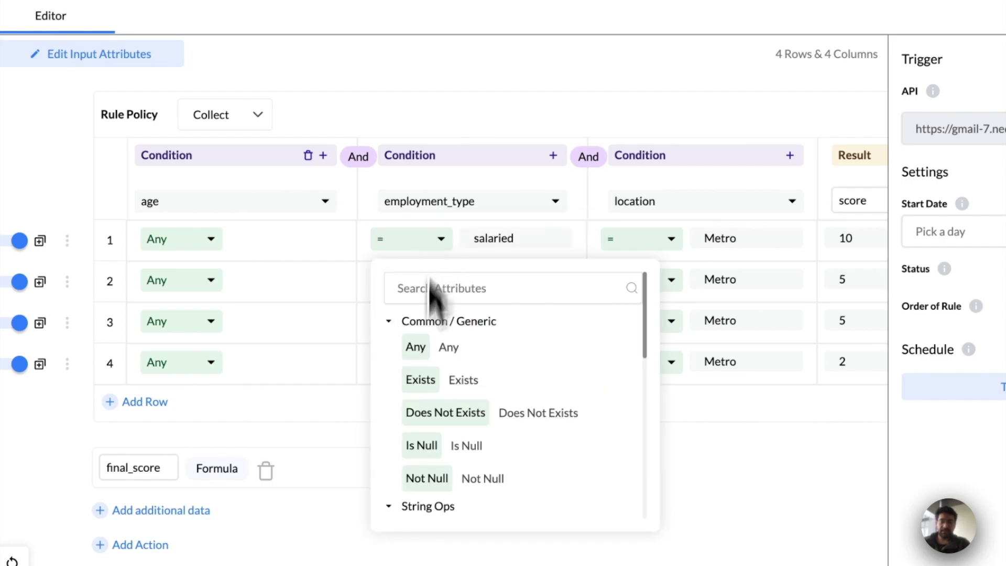
scroll(449, 482, "down", 2)
key("Escape")
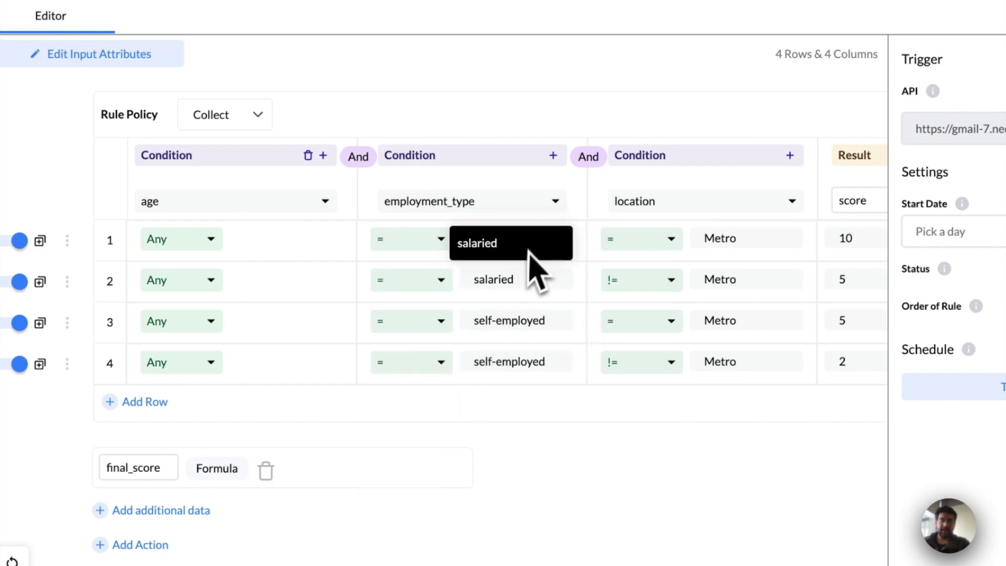
left_click(533, 240)
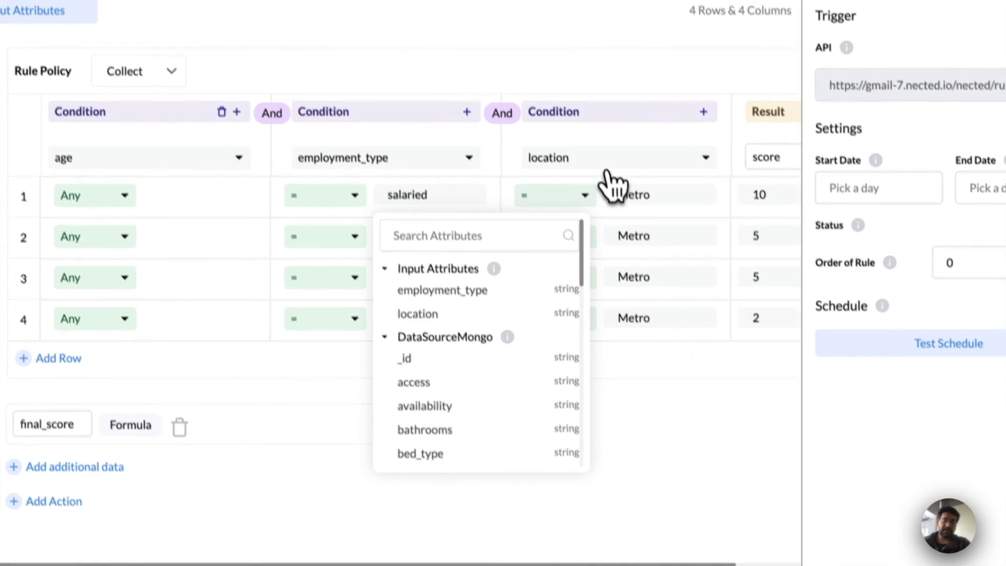
left_click(611, 153)
key("Escape")
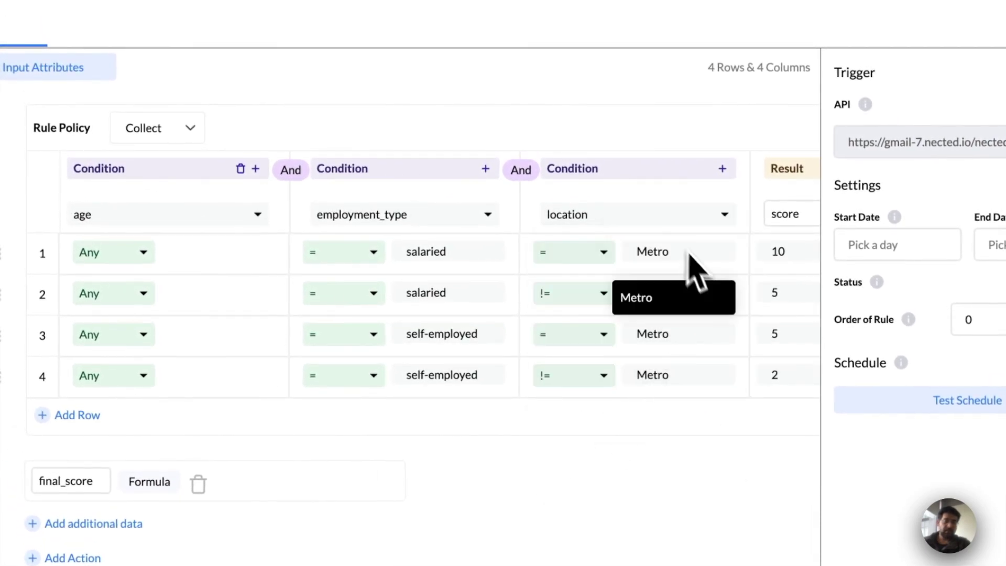
Add a condition column after the location condition and remove it again.
scroll(707, 315, "right", 3)
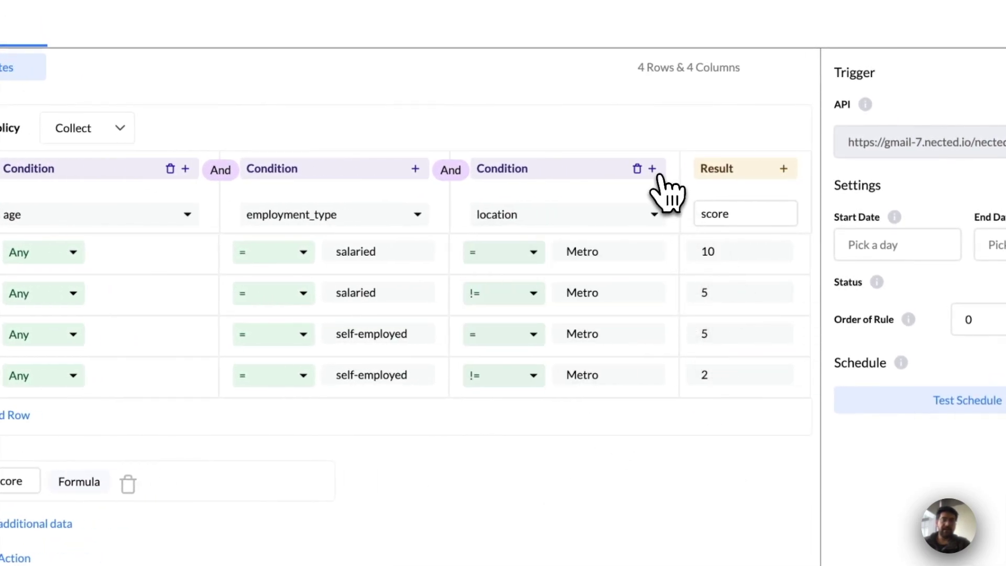
left_click(653, 169)
scroll(673, 218, "right", 5)
left_click(653, 215)
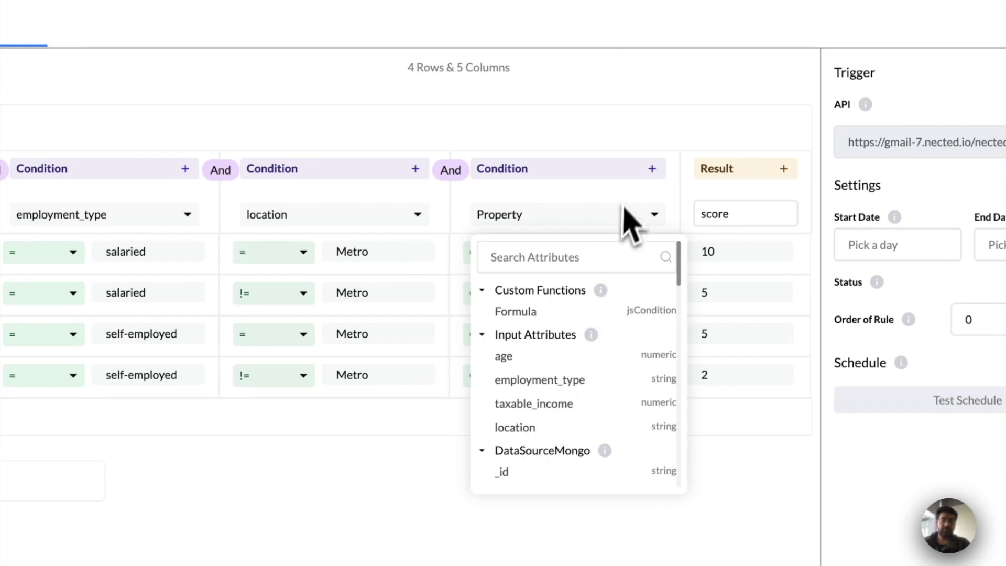
left_click(651, 169)
left_click(603, 151)
left_click(641, 346)
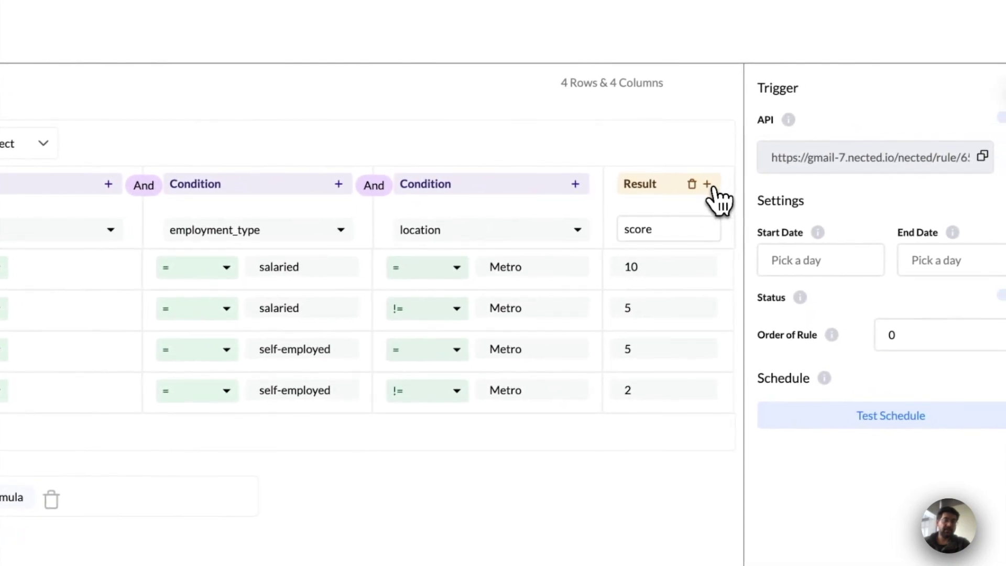
Add a Numeric result column after score and name it EMI_monthly.
left_click(708, 186)
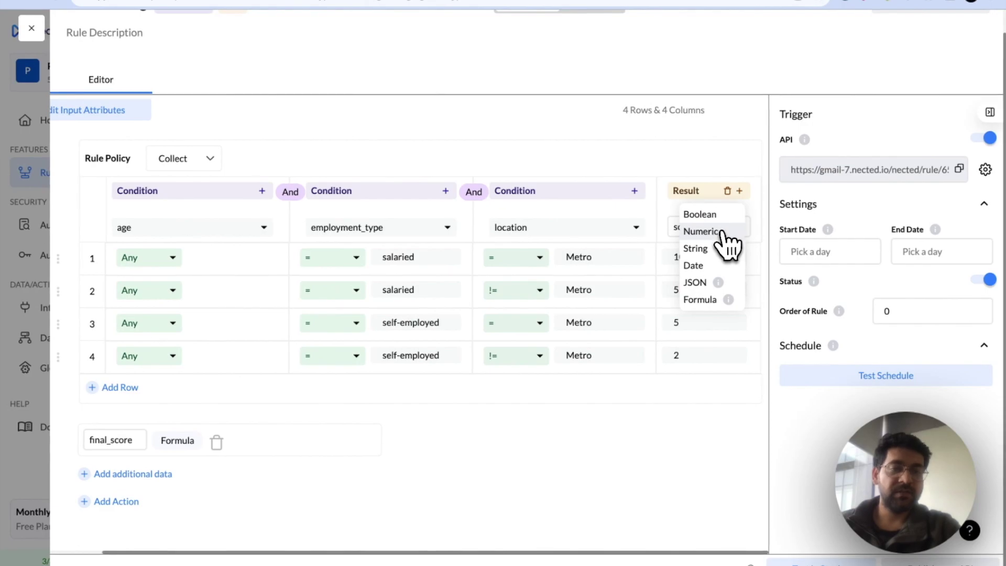
left_click(702, 231)
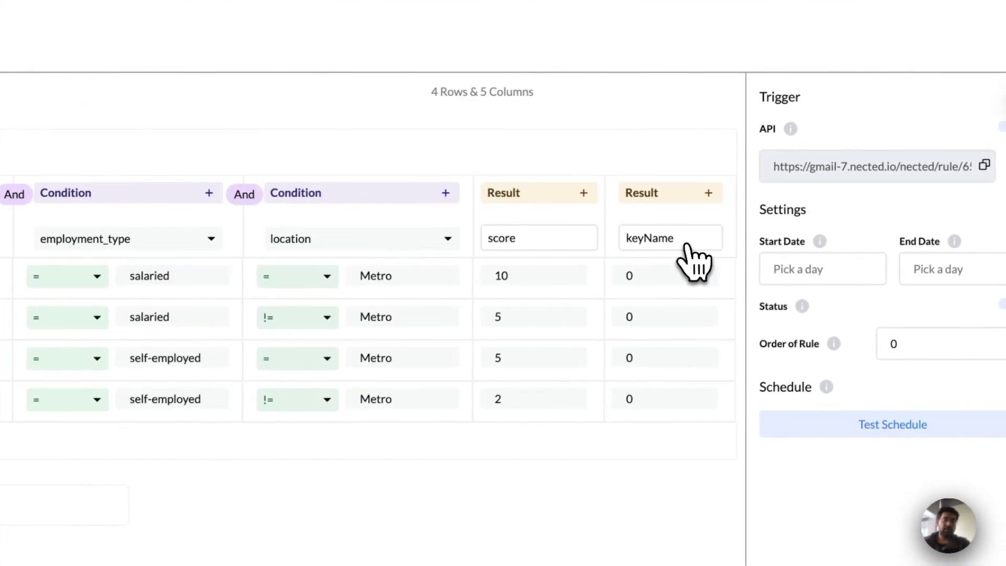
double_click(672, 242)
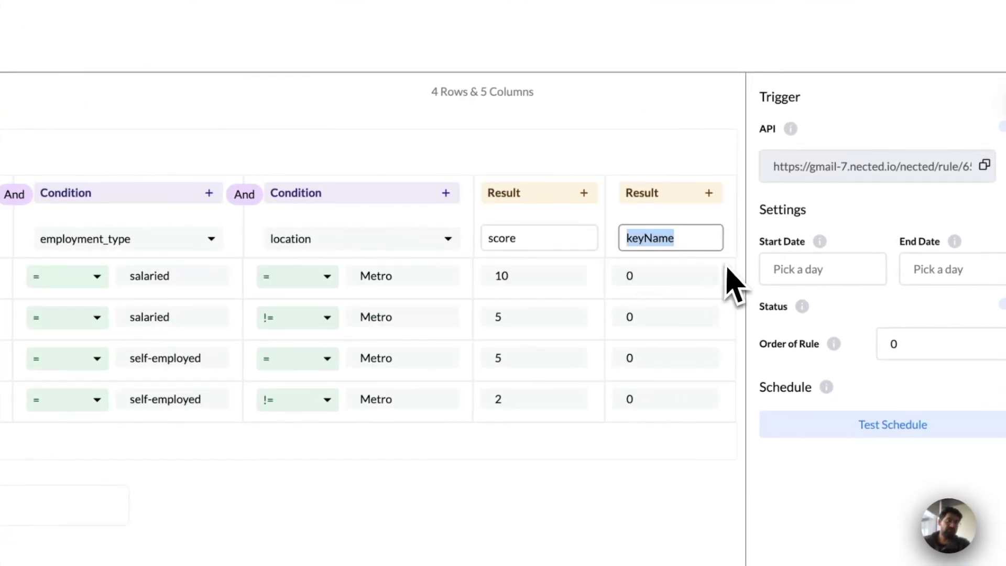
type("EMI_mo")
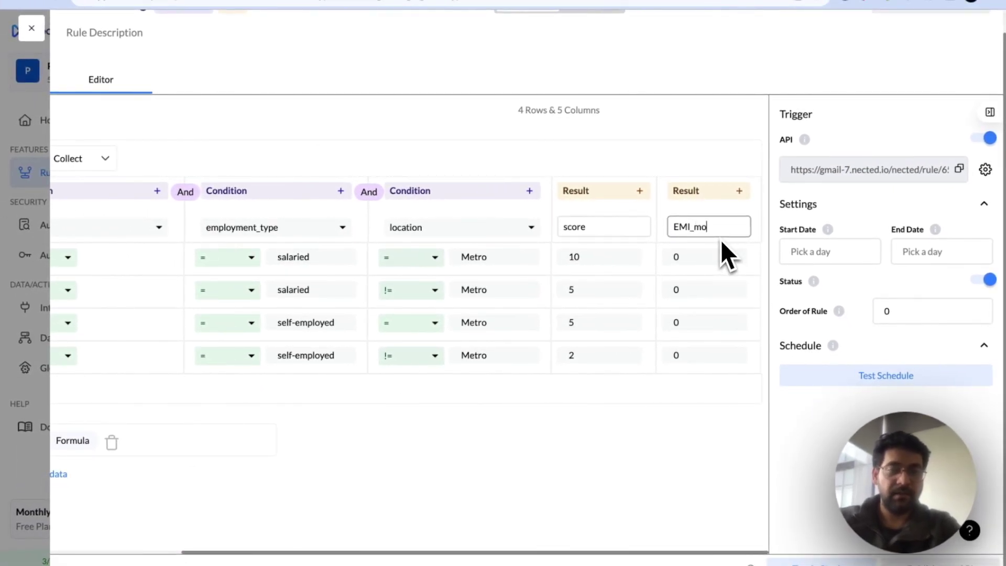
type("nthly")
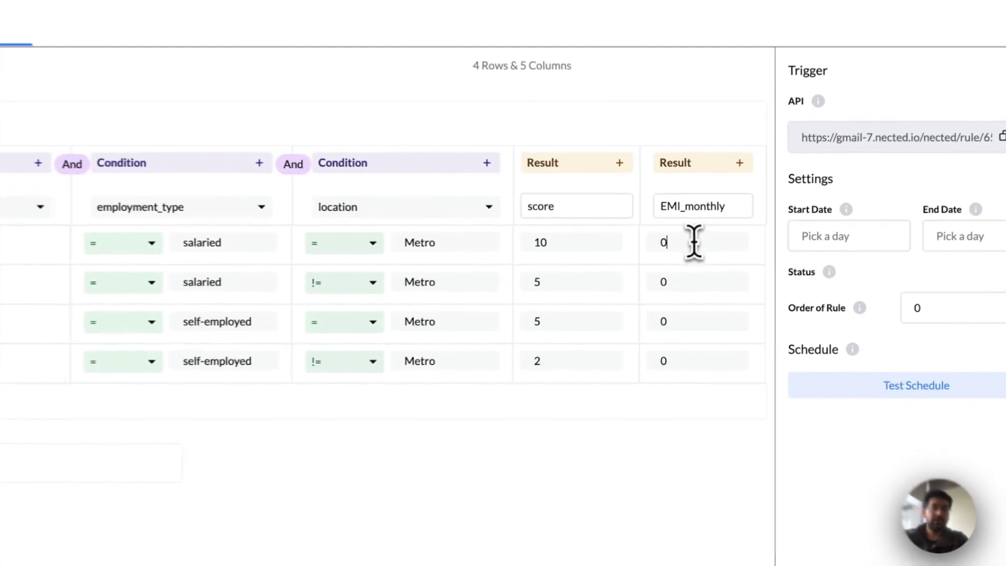
Set the EMI_monthly result in row 1 to 4000.
left_click(702, 256)
type("4000")
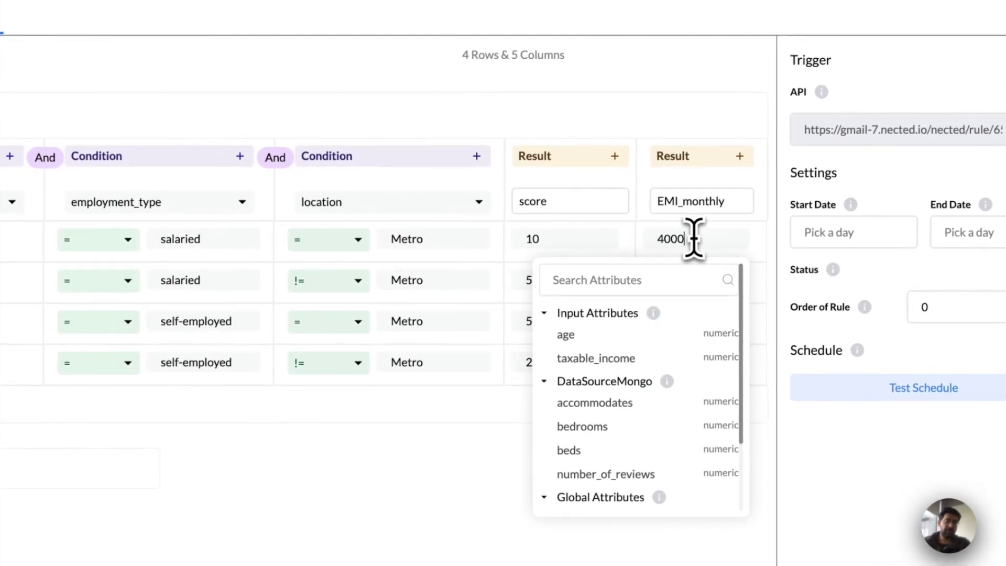
Remove the EMI_monthly result column from the decision table.
left_click(763, 360)
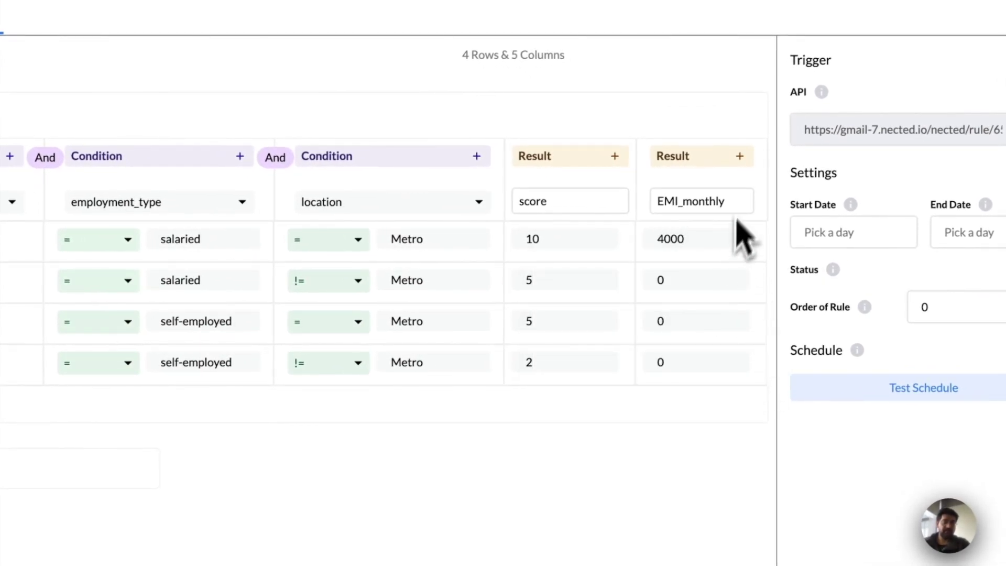
left_click(725, 158)
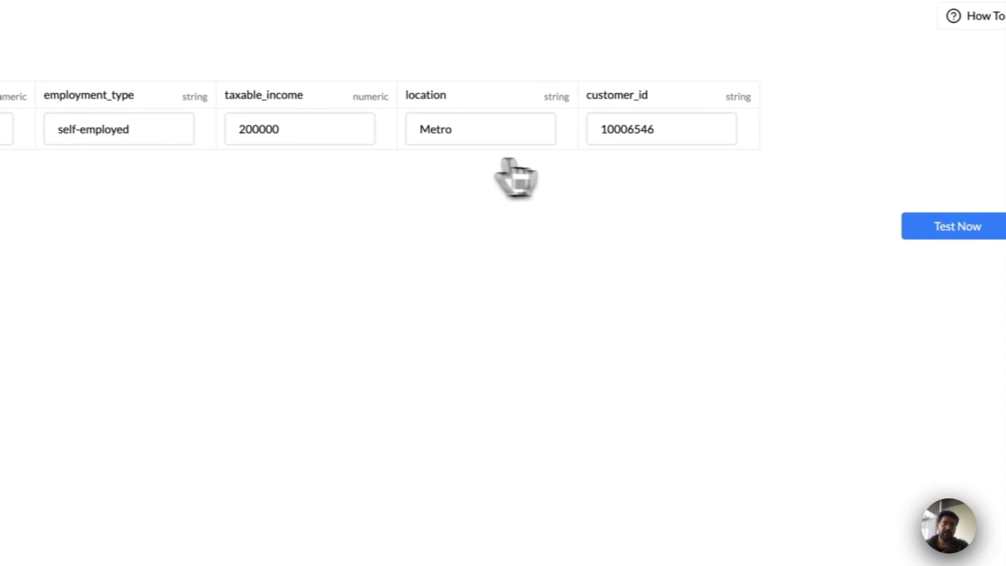
Test the CreditScoring rule in staging with the preset input attribute values.
left_click(914, 223)
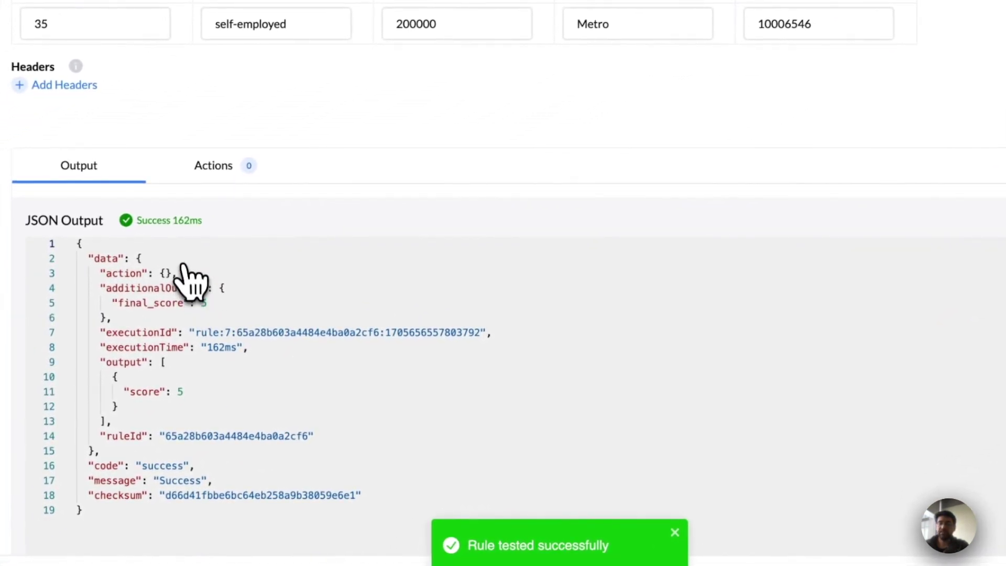
left_click(676, 531)
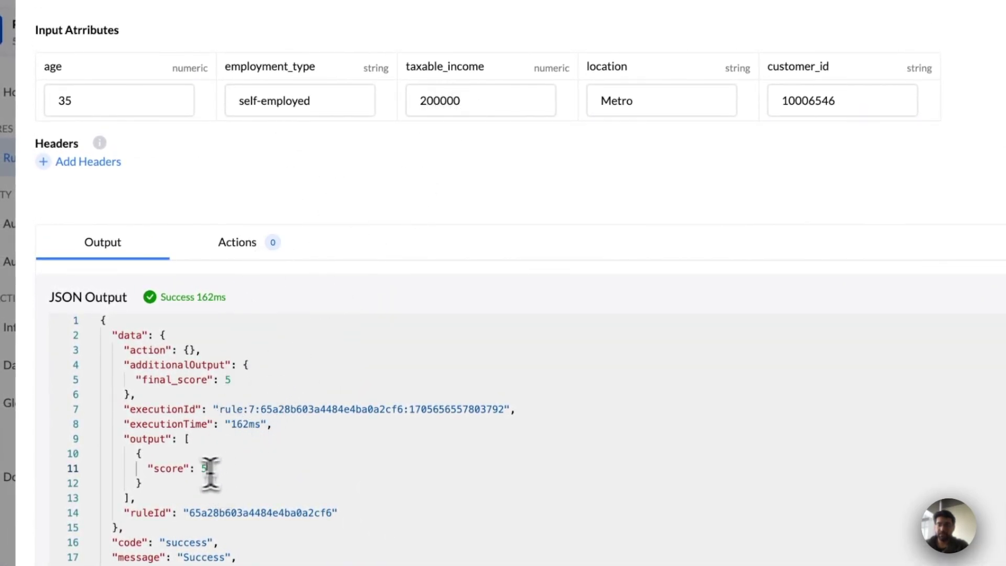
Set the employment_type test value to salaried and run the rule test again.
triple_click(322, 89)
type("salari")
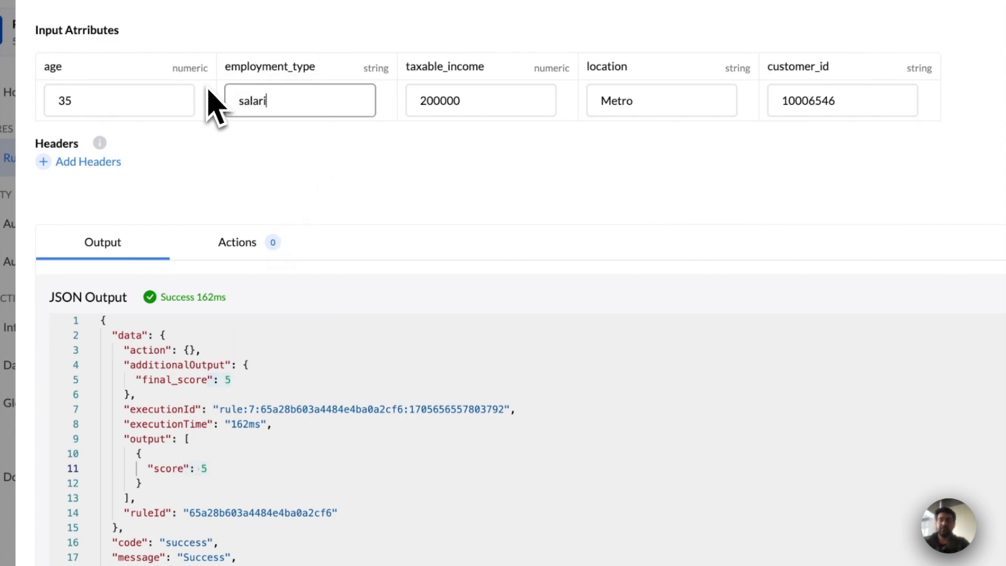
type("ew")
key("BackSpace")
type("d")
left_click(1003, 199)
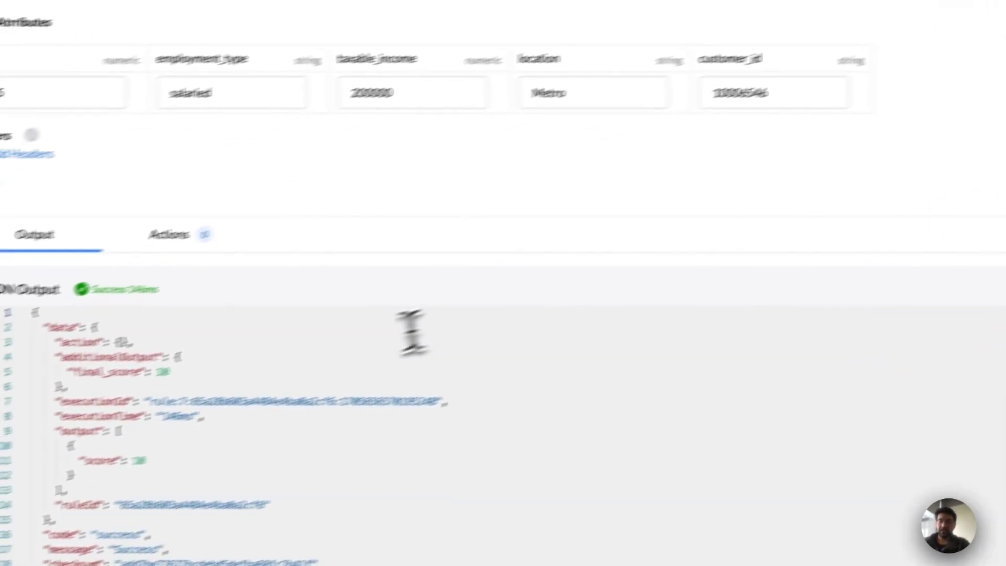
Examine the score entry in the JSON test output and close the test view.
left_click_drag(146, 460, 85, 460)
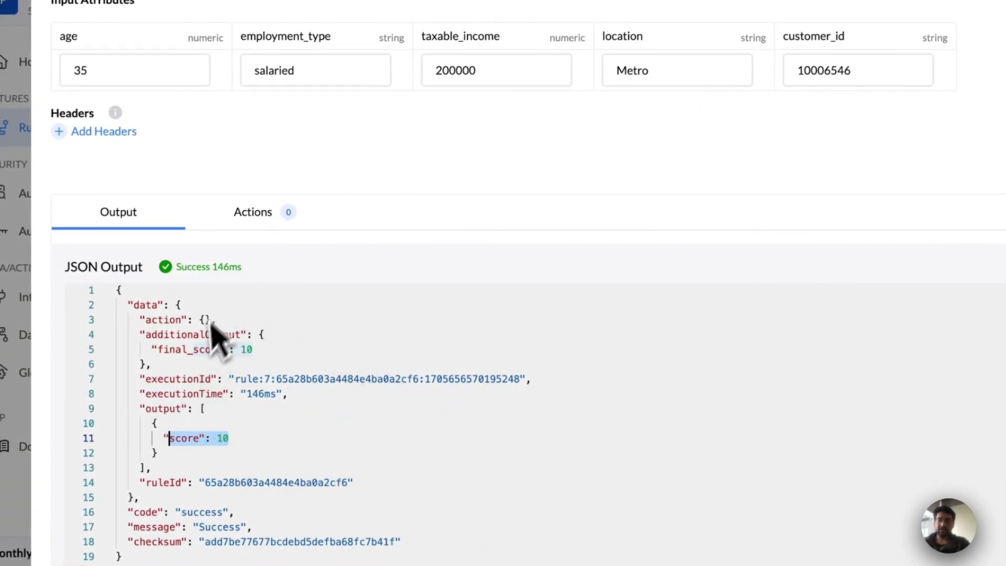
left_click_drag(231, 440, 152, 438)
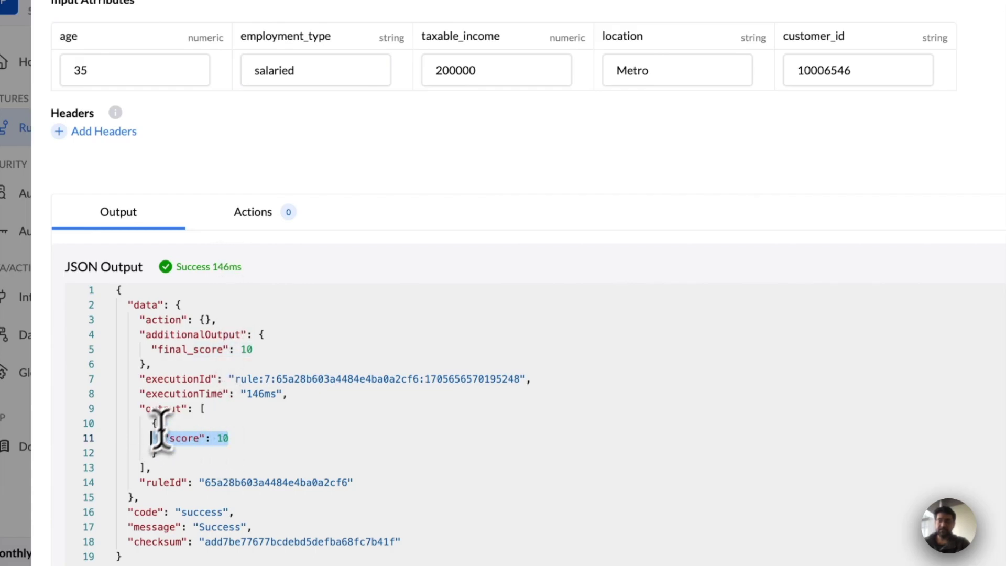
left_click(246, 450)
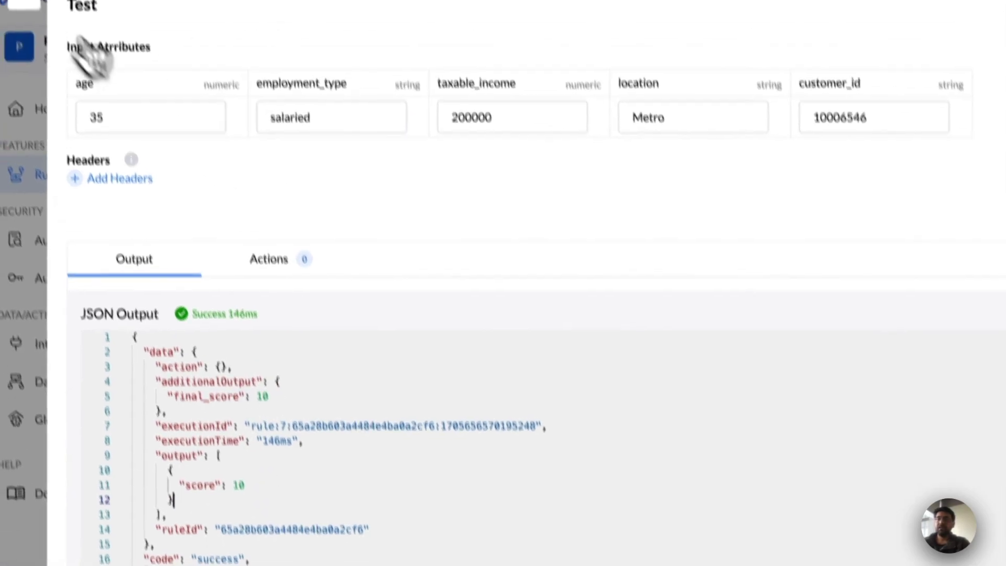
left_click(123, 33)
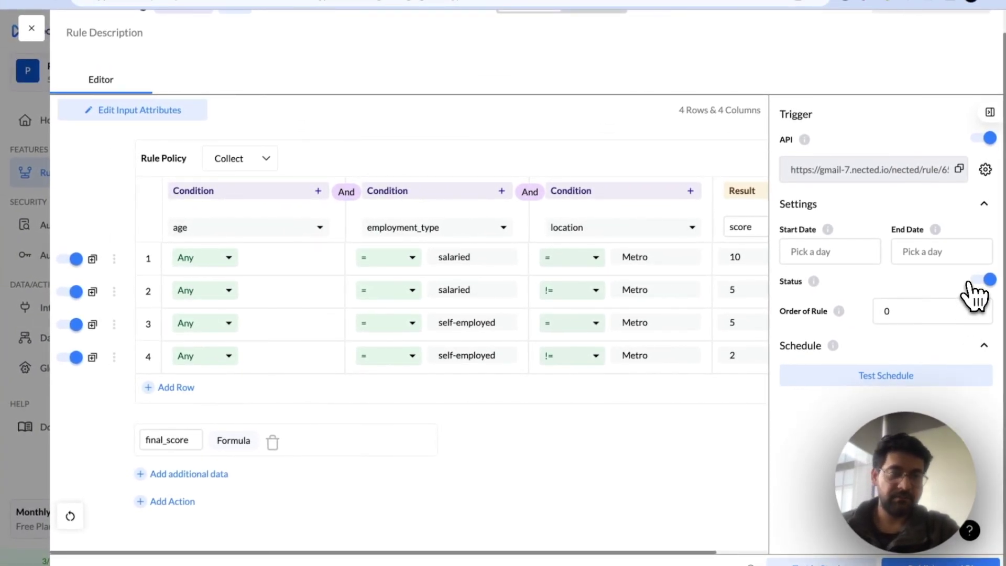
Review the rule's API settings and its input attributes, and return to the list of rules.
left_click(985, 169)
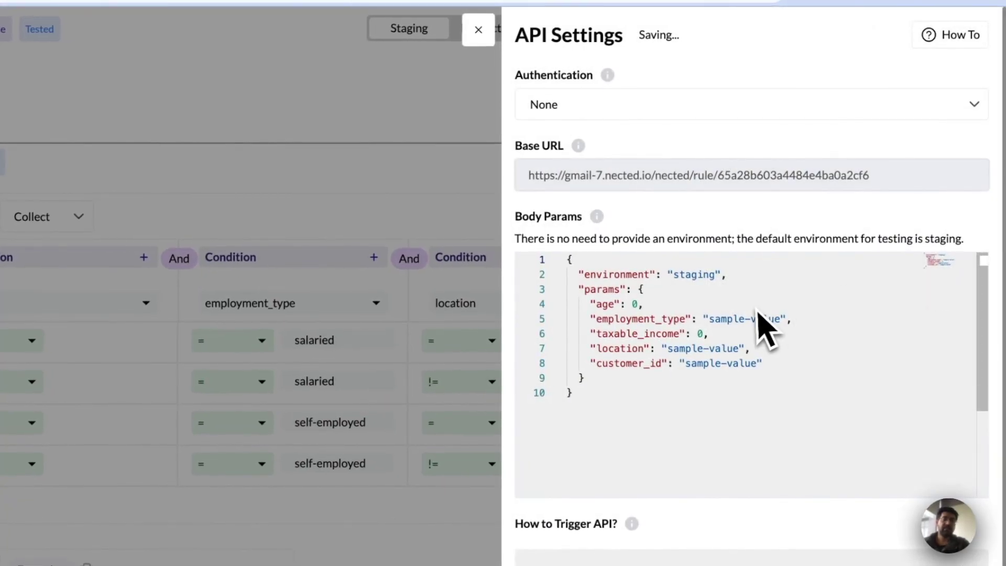
left_click(478, 30)
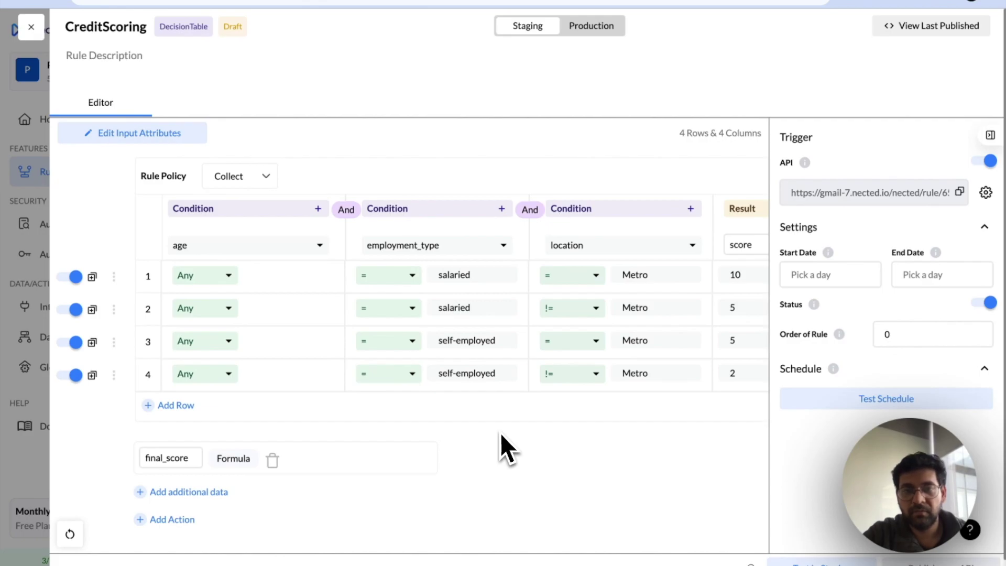
left_click(183, 136)
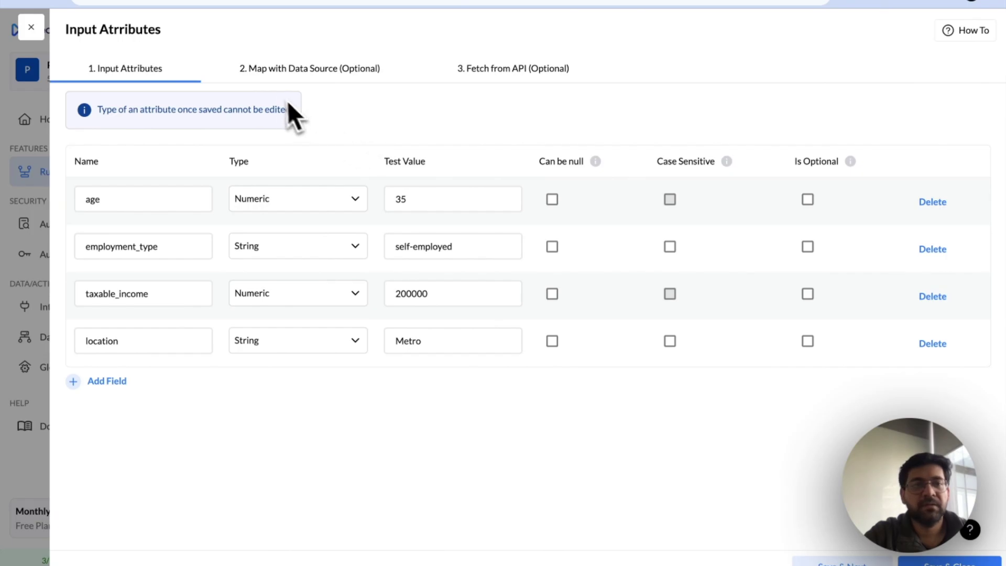
left_click(31, 27)
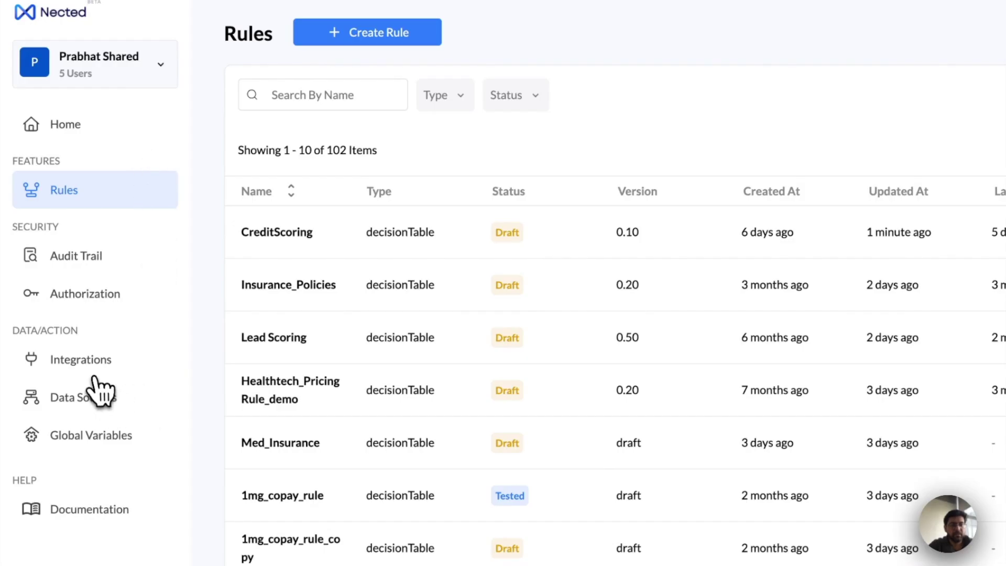
Browse the available database, API and third-party integrations.
left_click(96, 371)
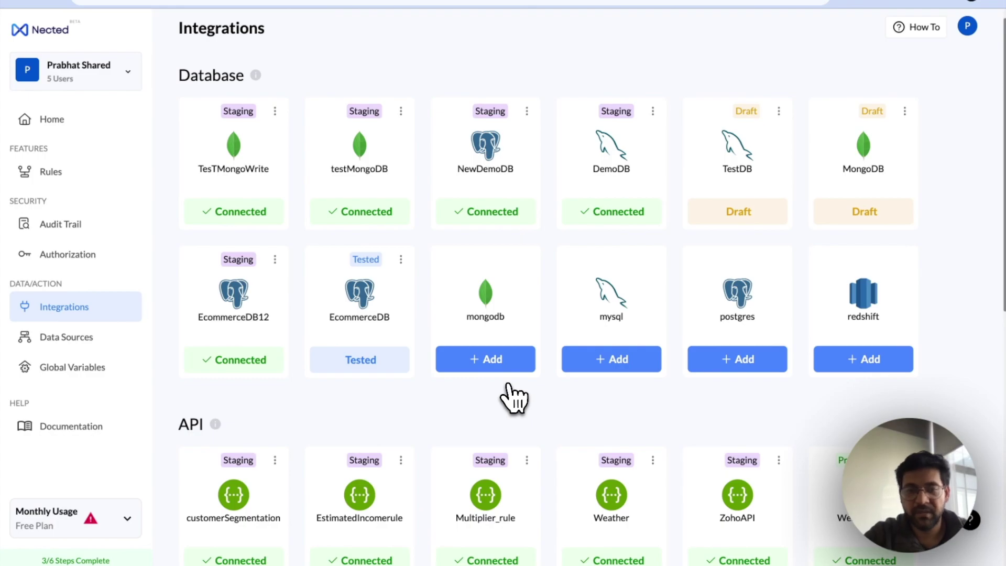
scroll(574, 433, "down", 9)
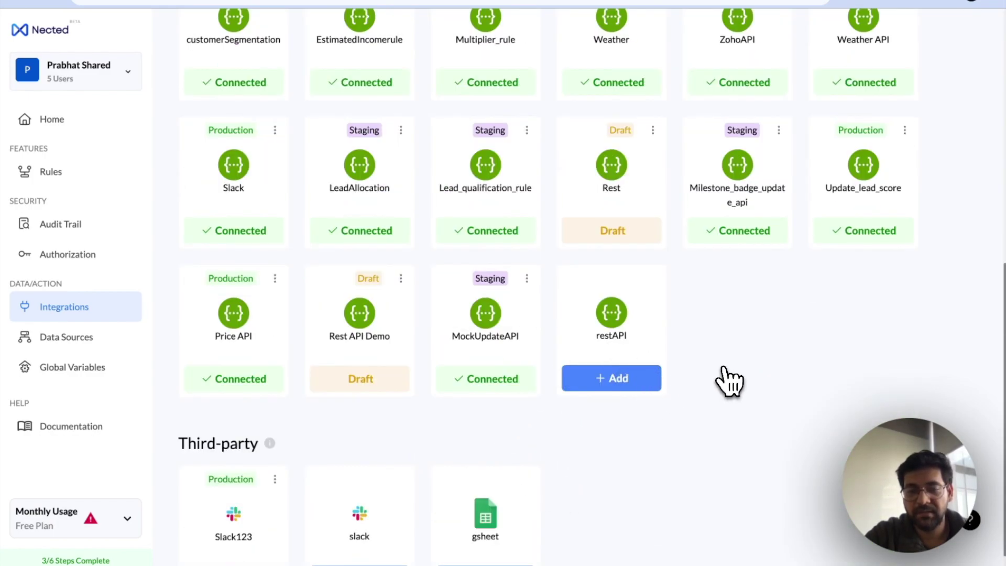
scroll(729, 381, "down", 1)
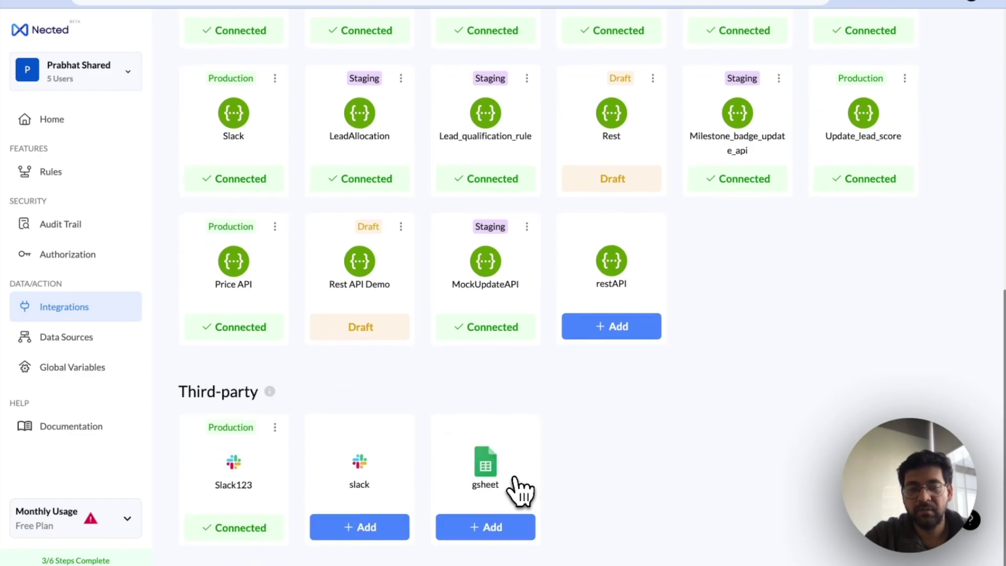
scroll(648, 456, "up", 10)
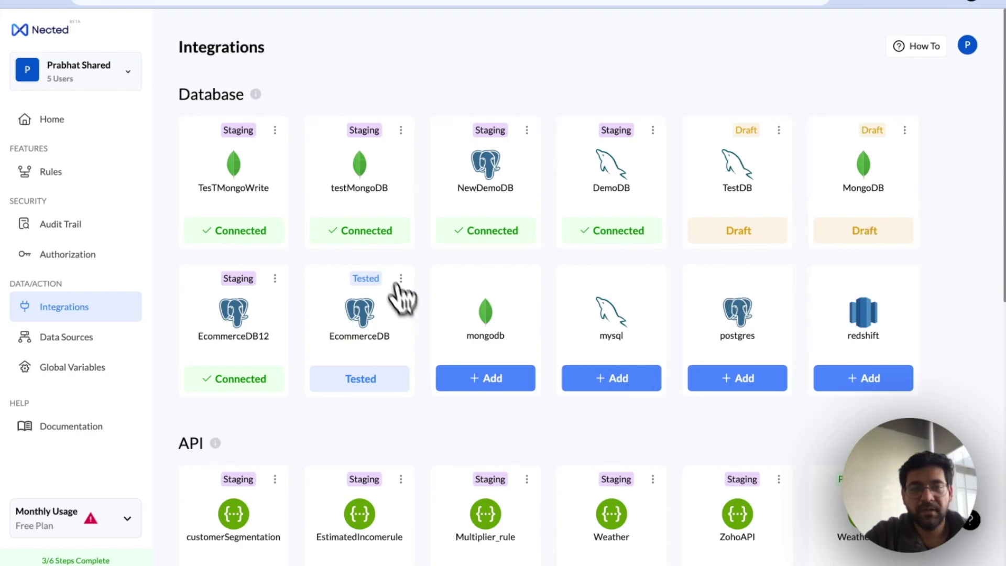
Examine the connection fields and allow-list IP address of a new mongodb integration, and close it without saving.
left_click(481, 381)
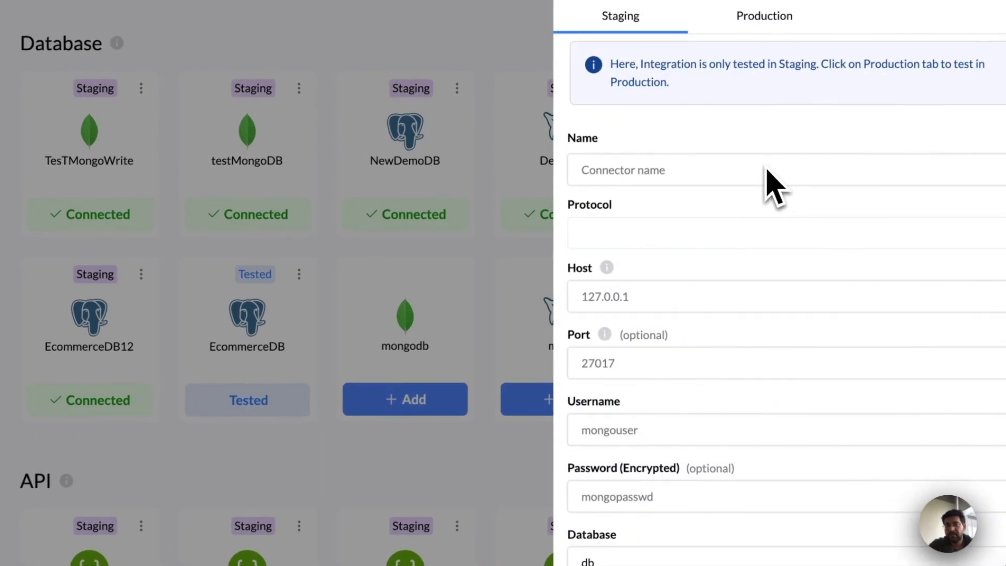
scroll(723, 414, "down", 3)
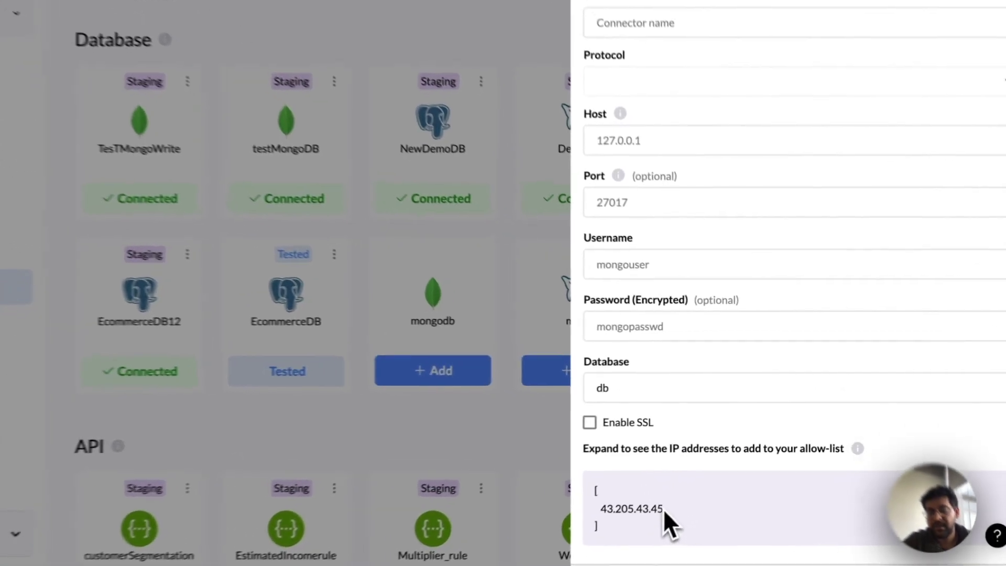
double_click(662, 509)
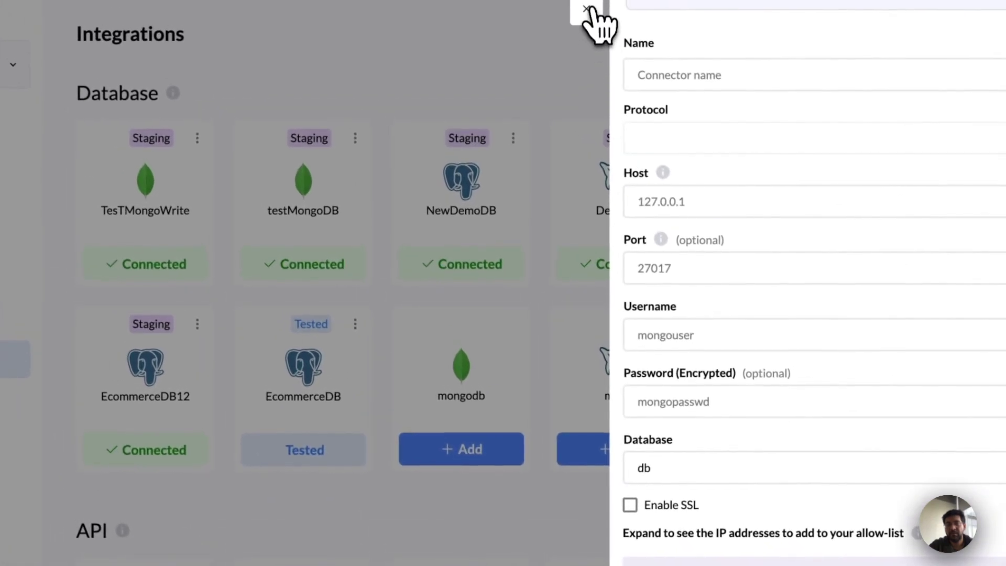
left_click(589, 9)
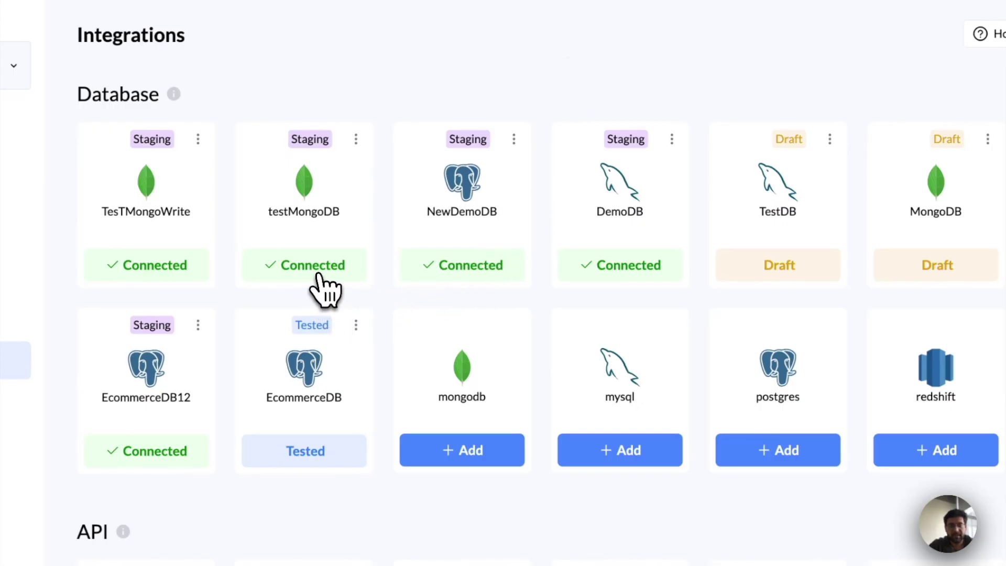
Test the connection of the testMongoDB integration, try to publish it in staging, and close it.
left_click(318, 275)
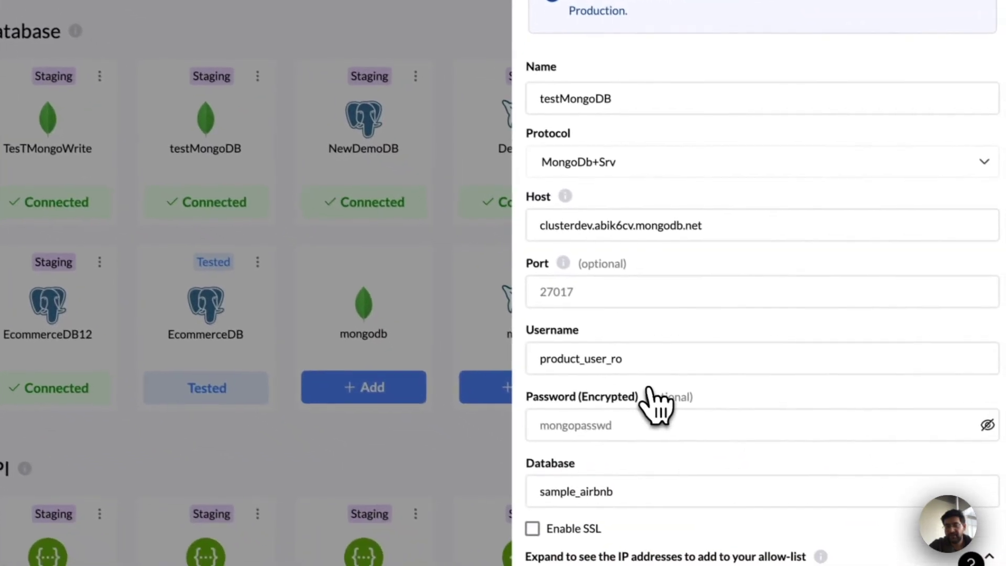
scroll(681, 293, "down", 2)
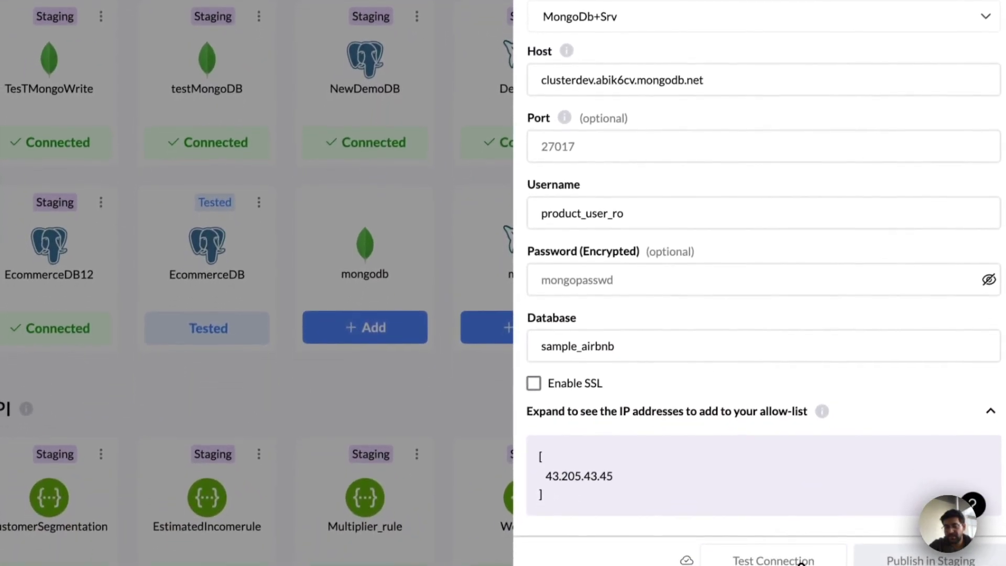
left_click(801, 561)
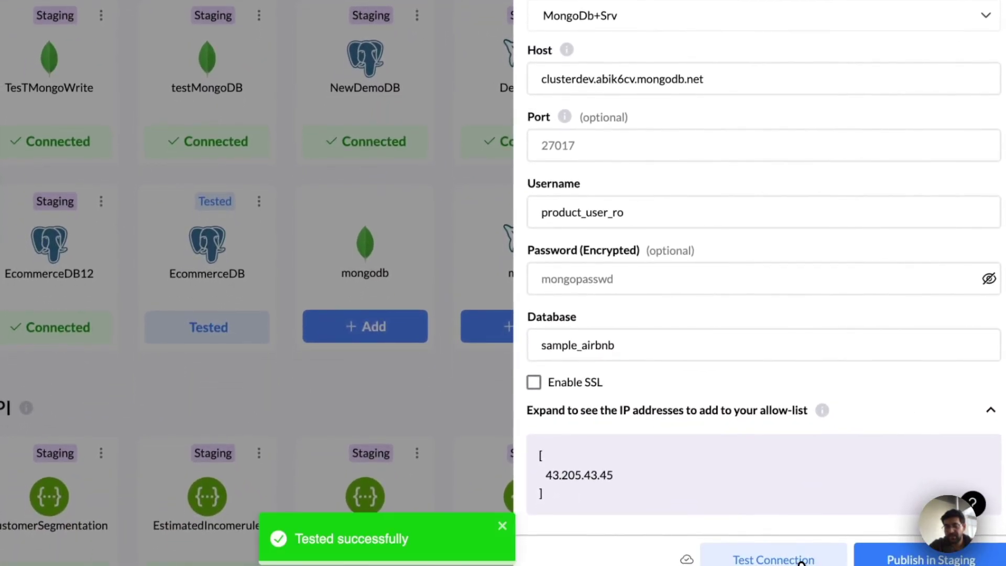
left_click(922, 558)
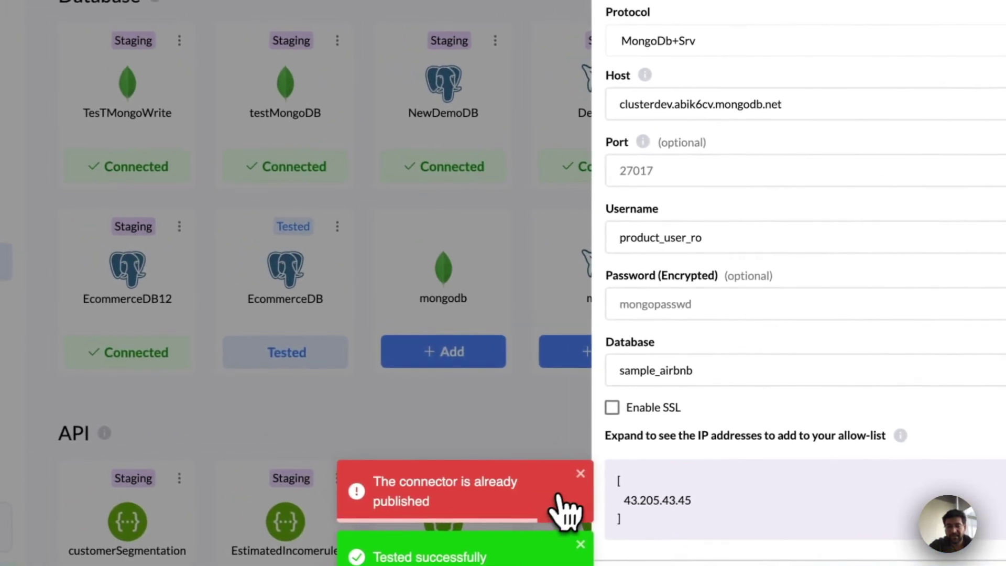
left_click(581, 473)
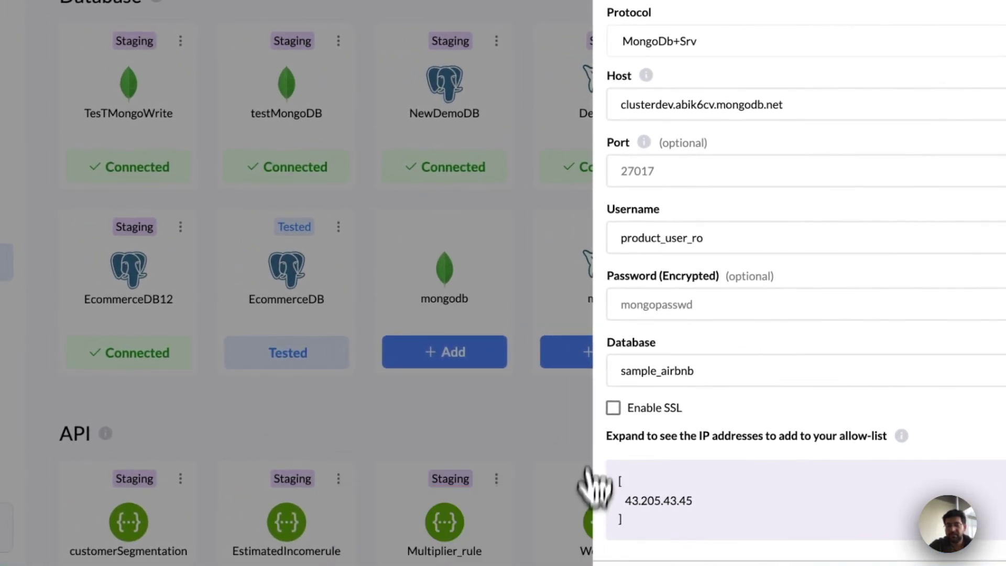
left_click(613, 33)
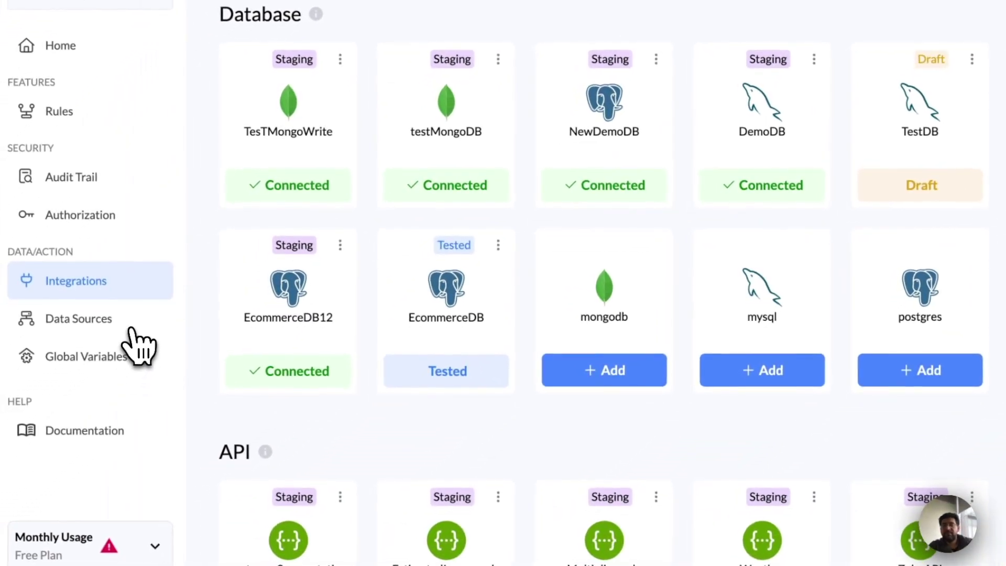
View the empty query editor for a new data source based on testMongoDB, and close it.
left_click(131, 326)
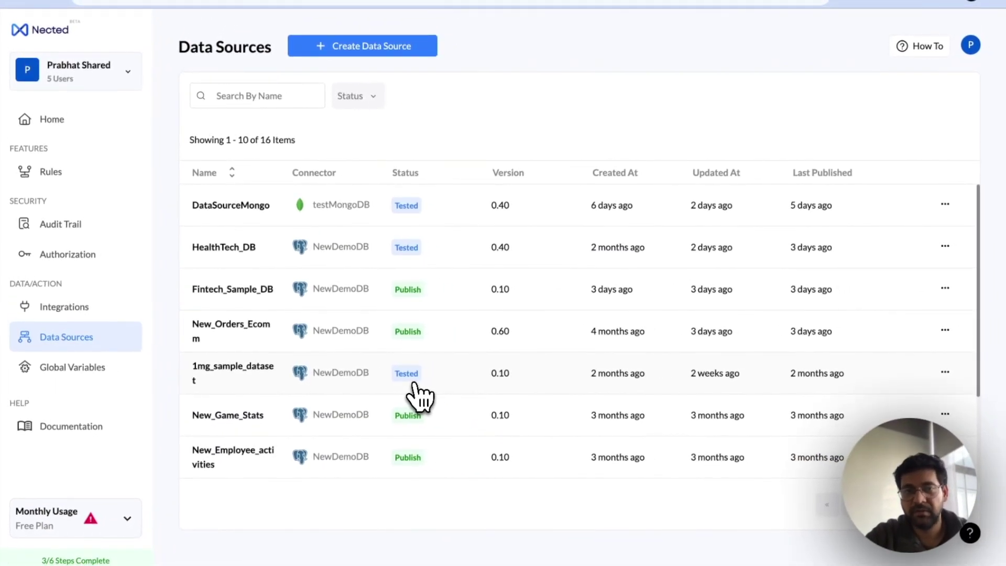
left_click(373, 47)
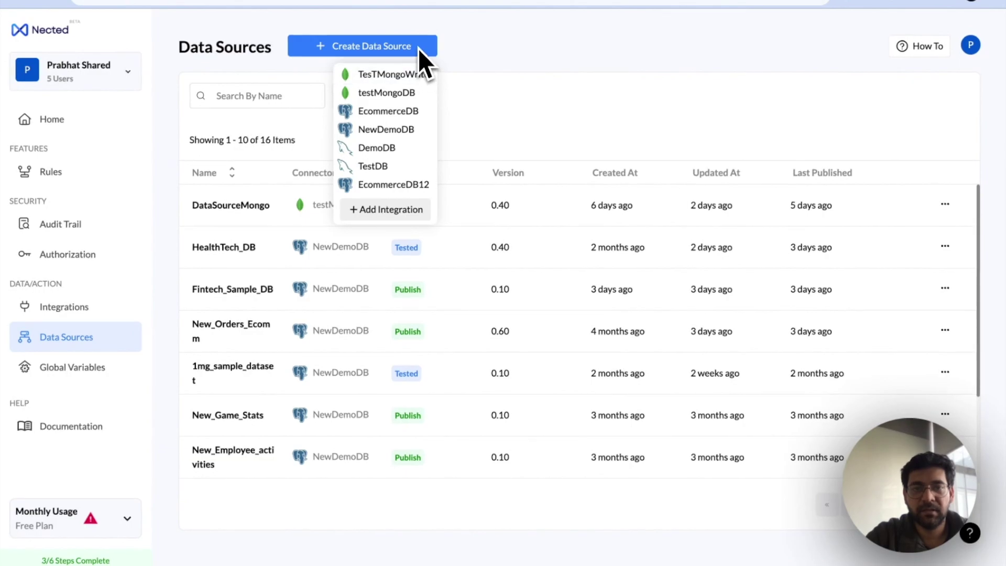
left_click(406, 93)
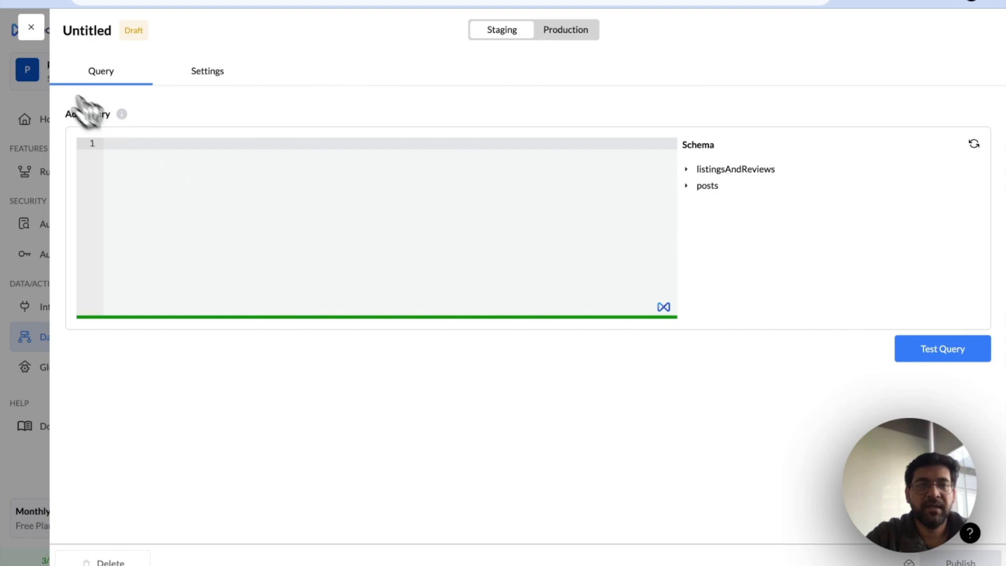
left_click(37, 27)
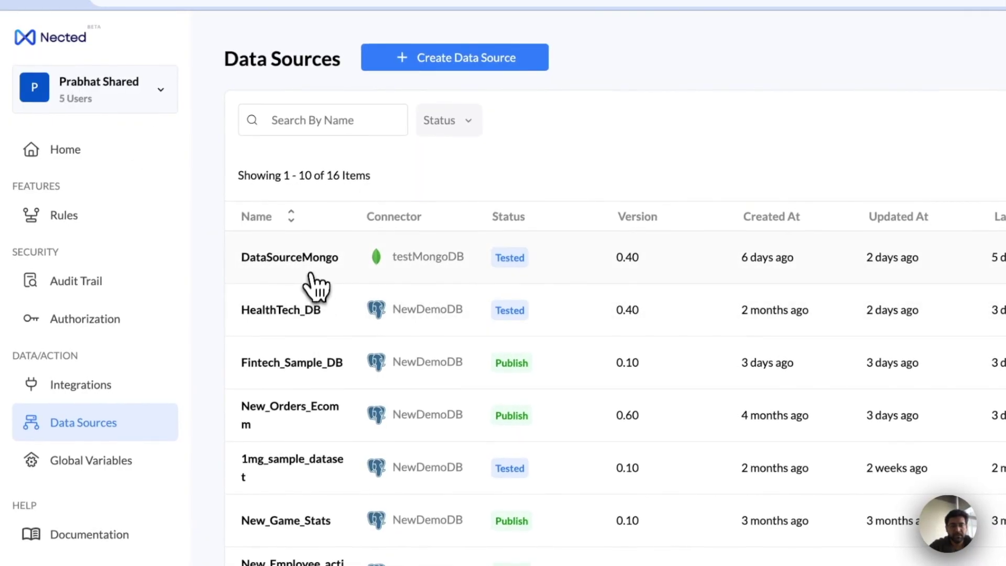
Test the listingsAndReviews query of the DataSourceMongo data source and examine its output columns.
left_click(313, 270)
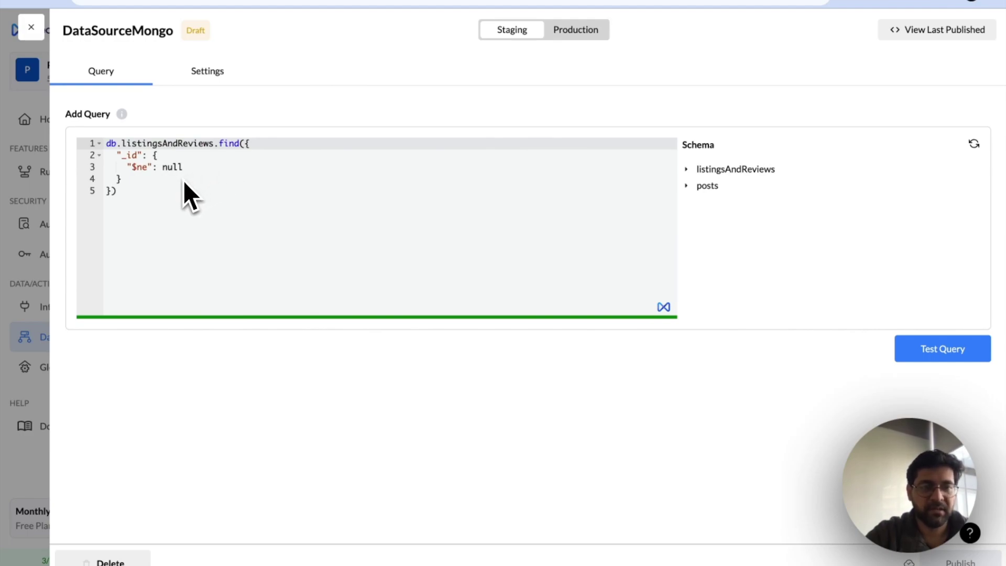
left_click(938, 355)
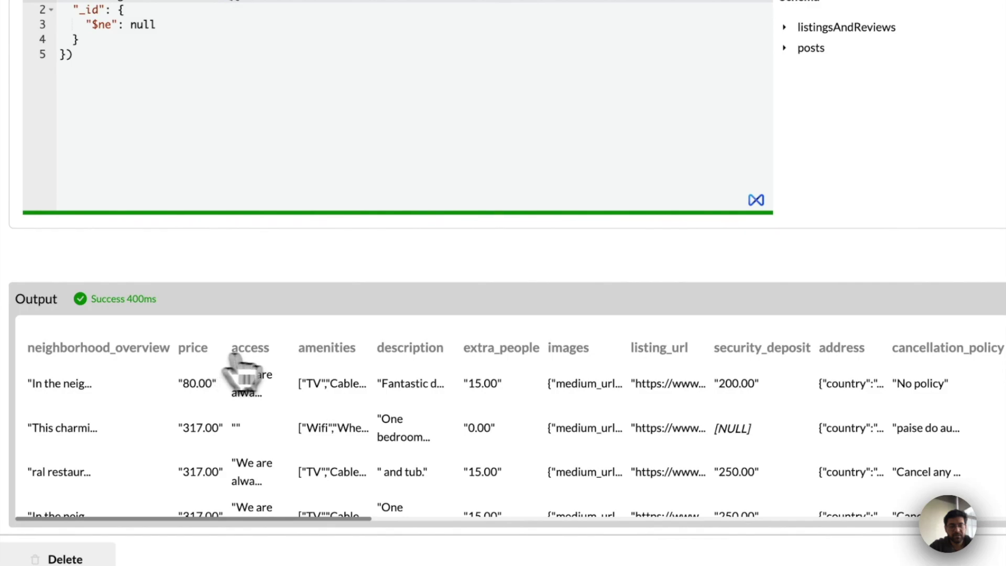
scroll(312, 447, "right", 2)
scroll(317, 374, "right", 10)
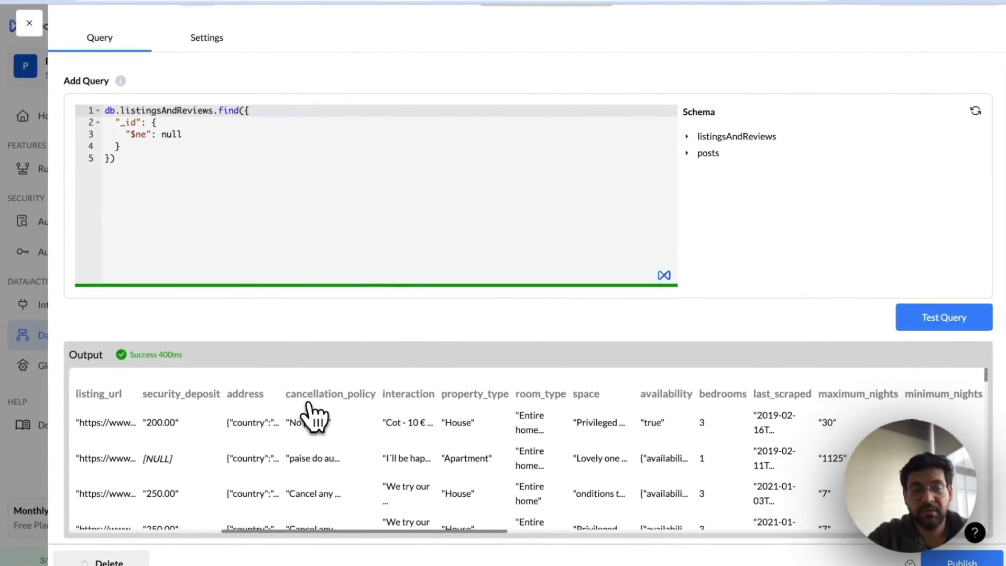
Review the remaining output columns of the listingsAndReviews query, publish the DataSourceMongo data source, and close it.
scroll(314, 417, "right", 4)
scroll(453, 414, "right", 10)
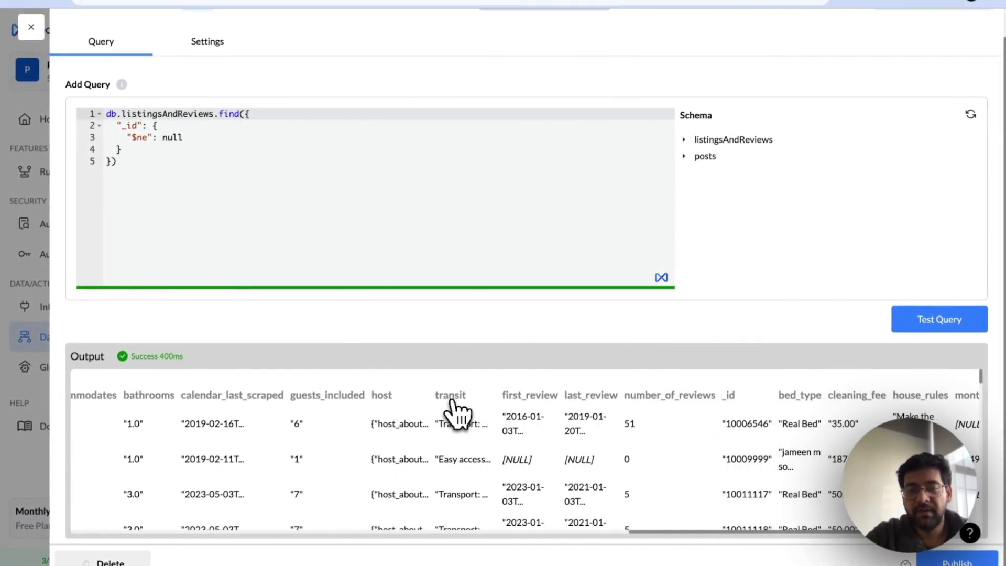
scroll(625, 408, "right", 10)
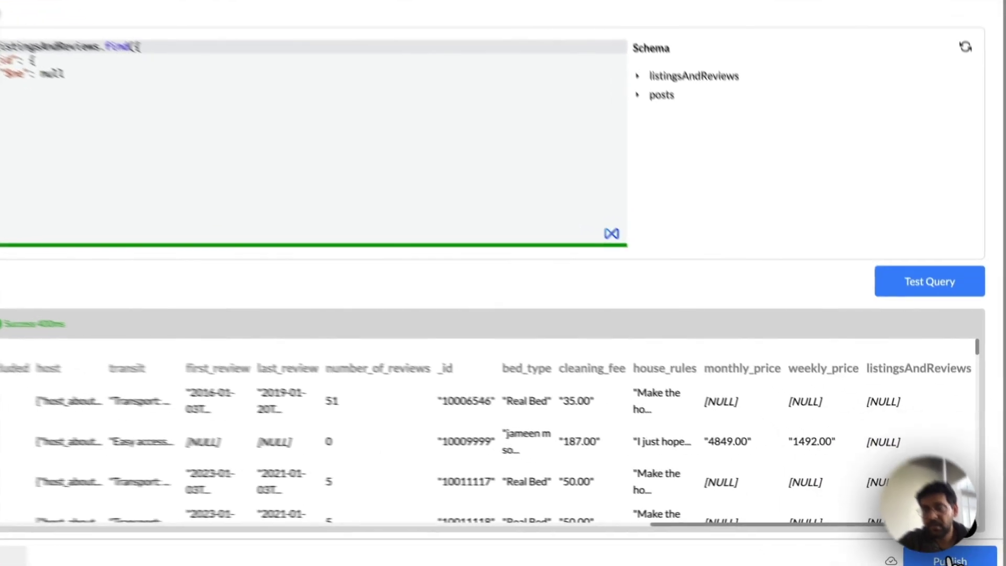
left_click(958, 545)
left_click(662, 339)
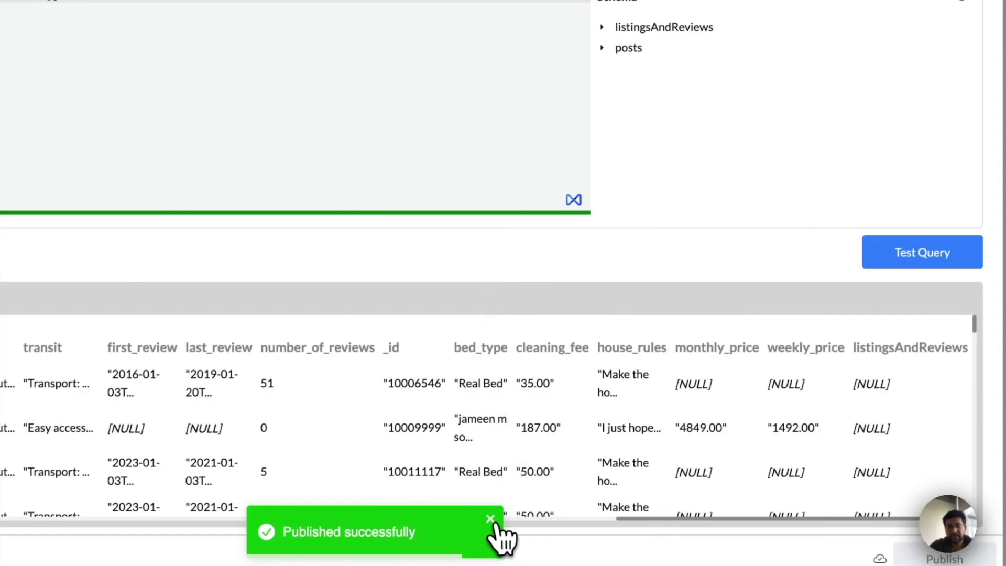
left_click(489, 519)
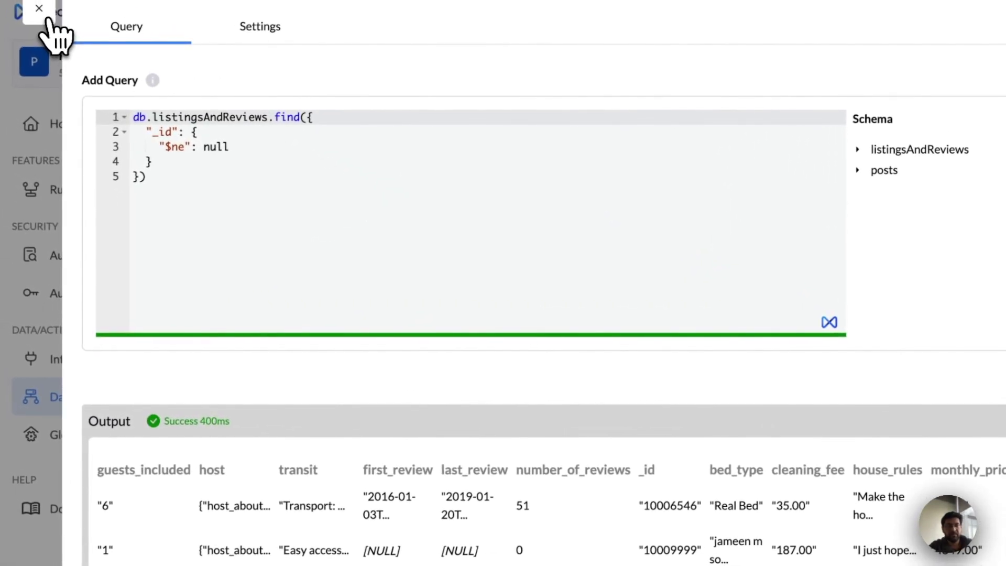
left_click(48, 18)
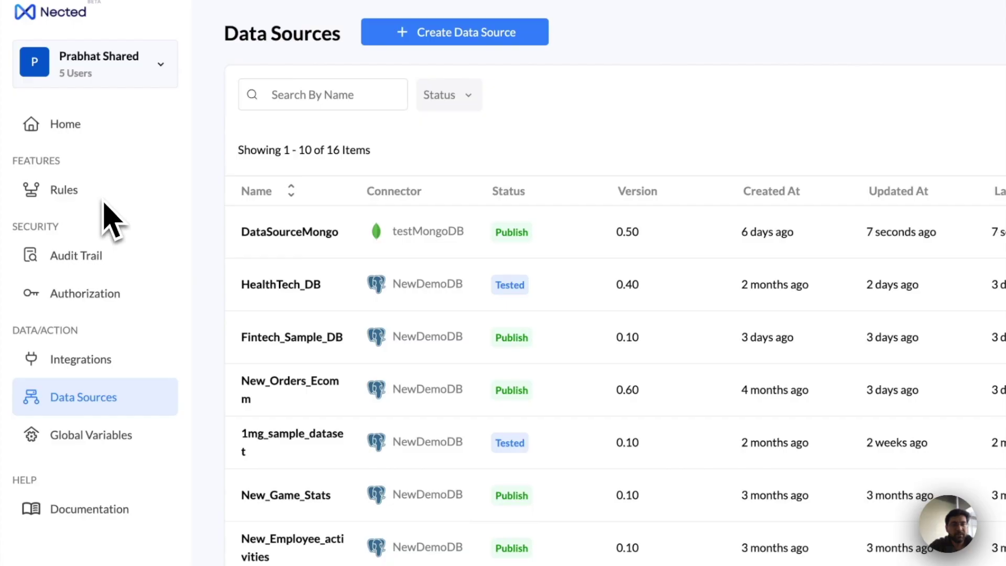
Add a customer_id field of type String to the input attributes of the CreditScoring rule.
left_click(102, 195)
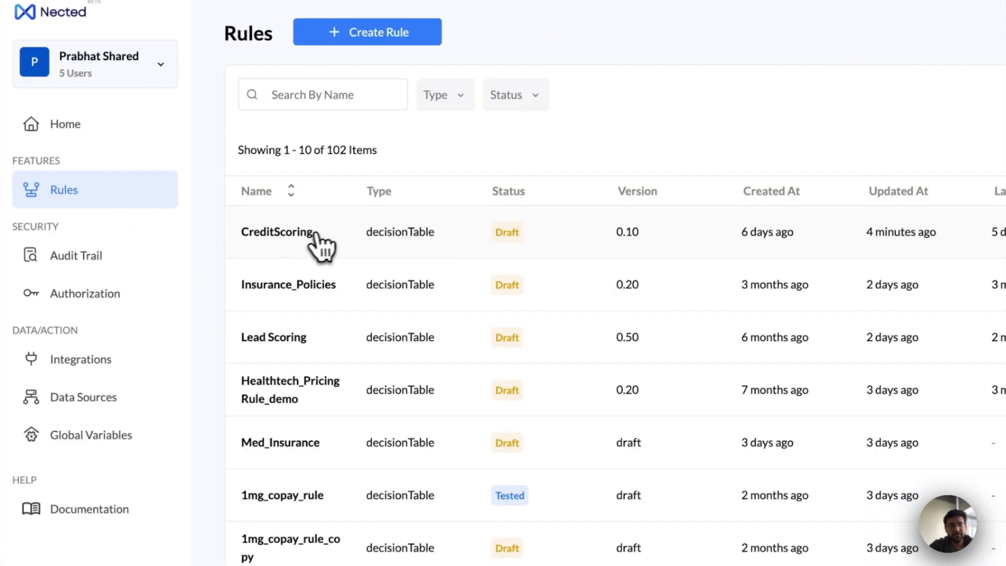
left_click(320, 238)
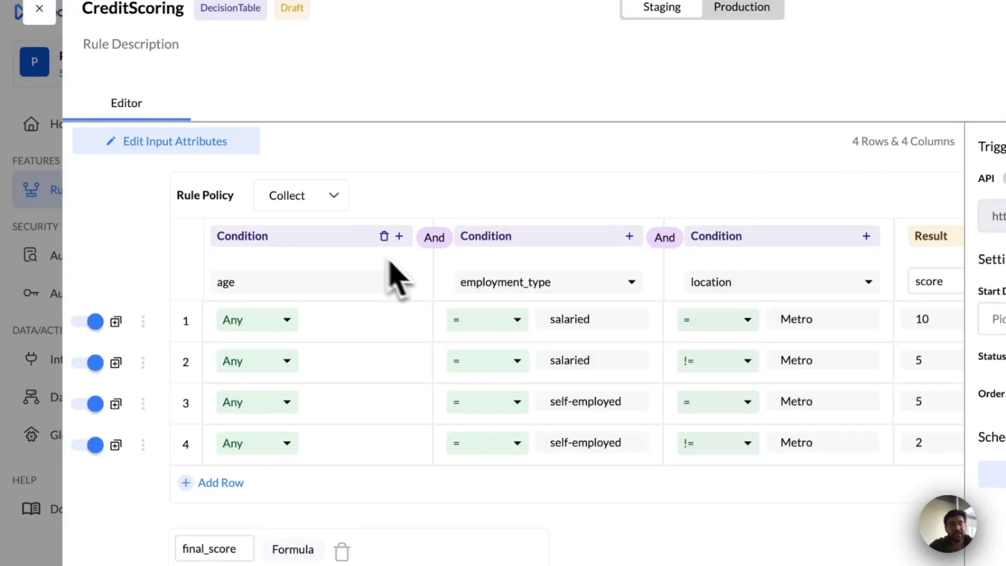
left_click(223, 148)
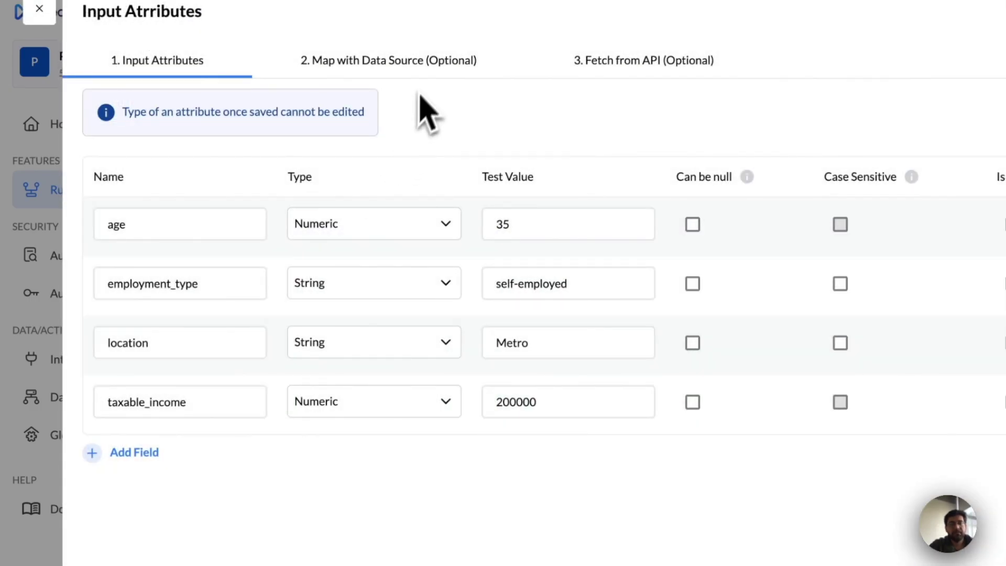
scroll(162, 404, "down", 2)
left_click(152, 380)
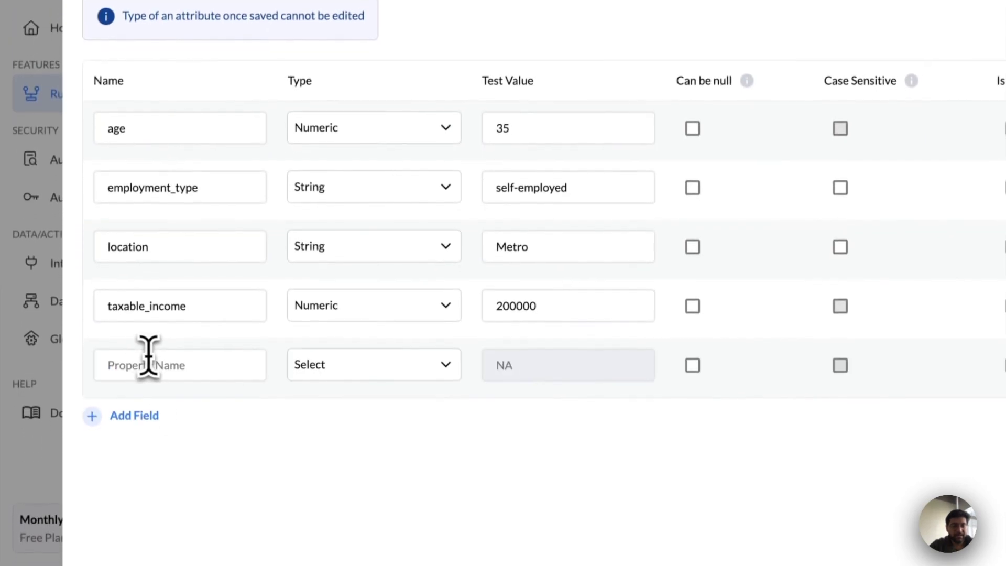
left_click(173, 362)
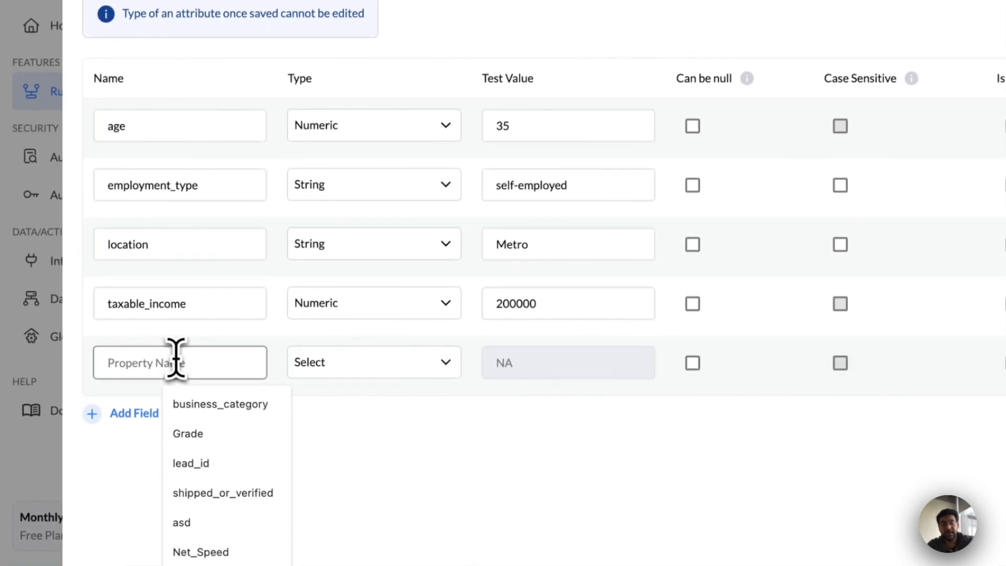
type("customer_id")
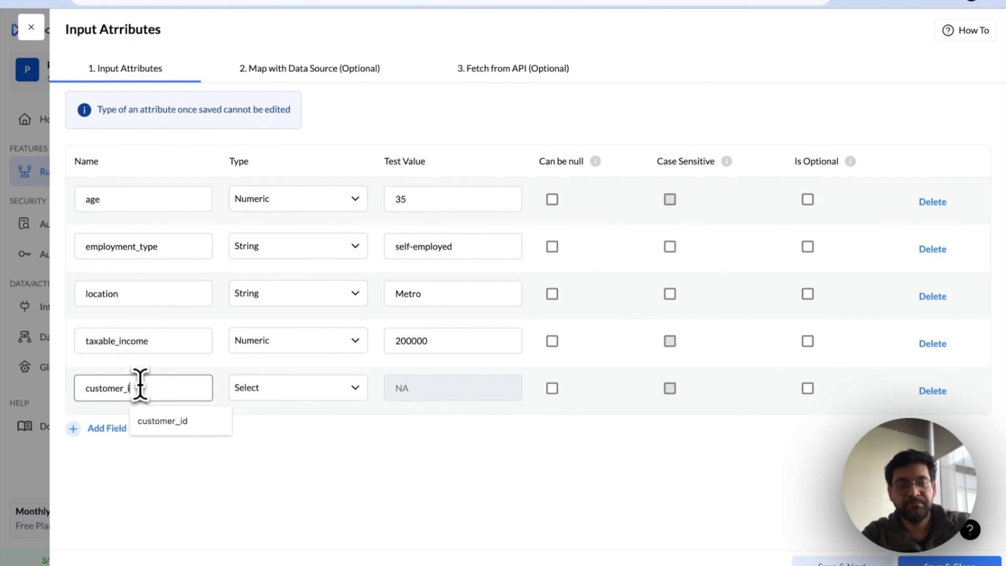
left_click(165, 421)
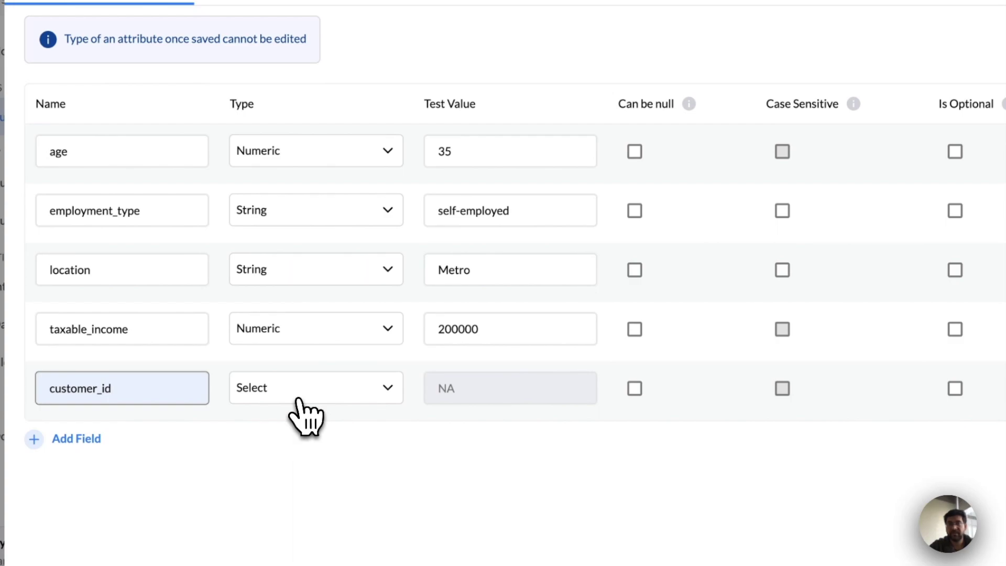
left_click(304, 412)
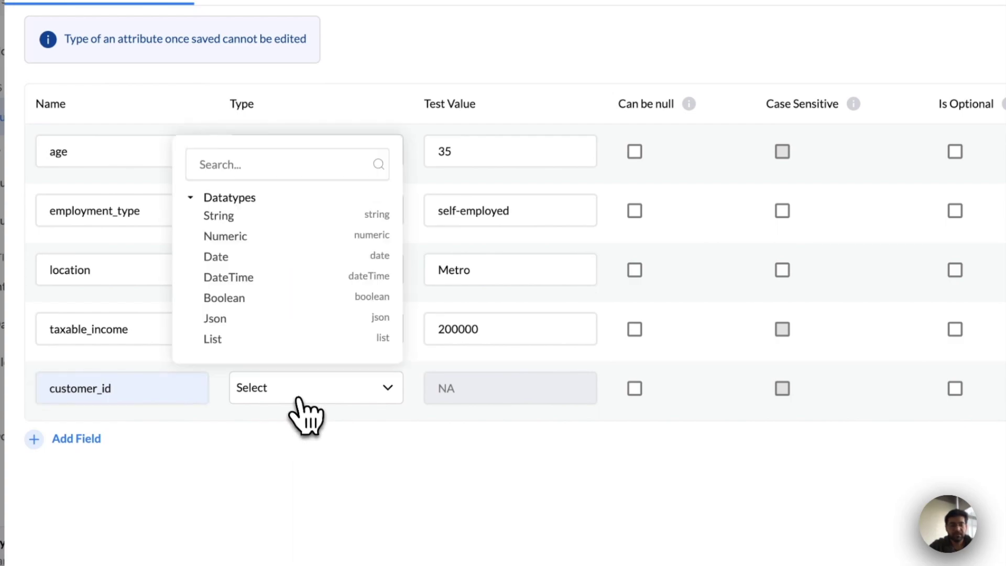
left_click(242, 220)
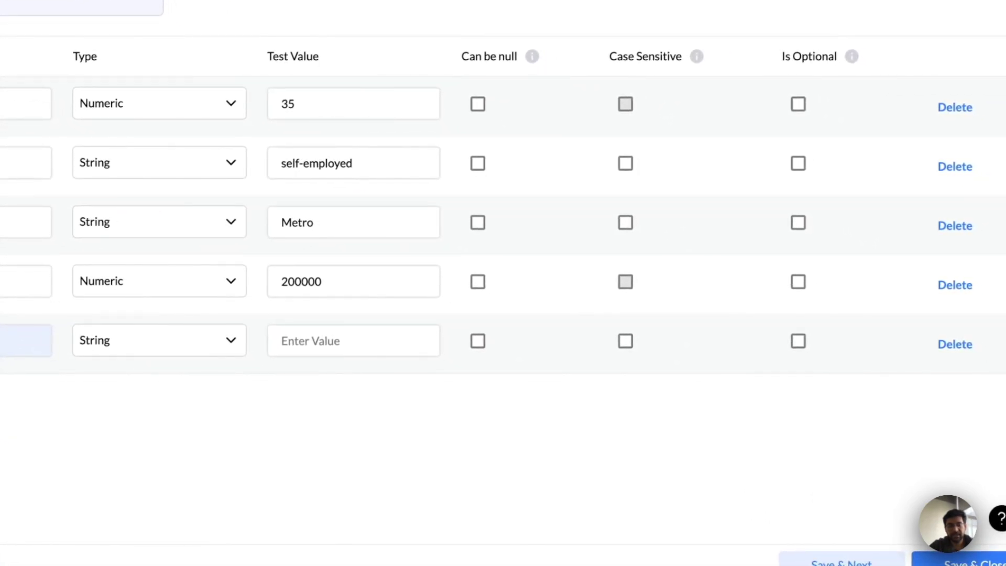
Choose DataSourceMongo as the dataset for mapping the rule's input attributes.
left_click(335, 50)
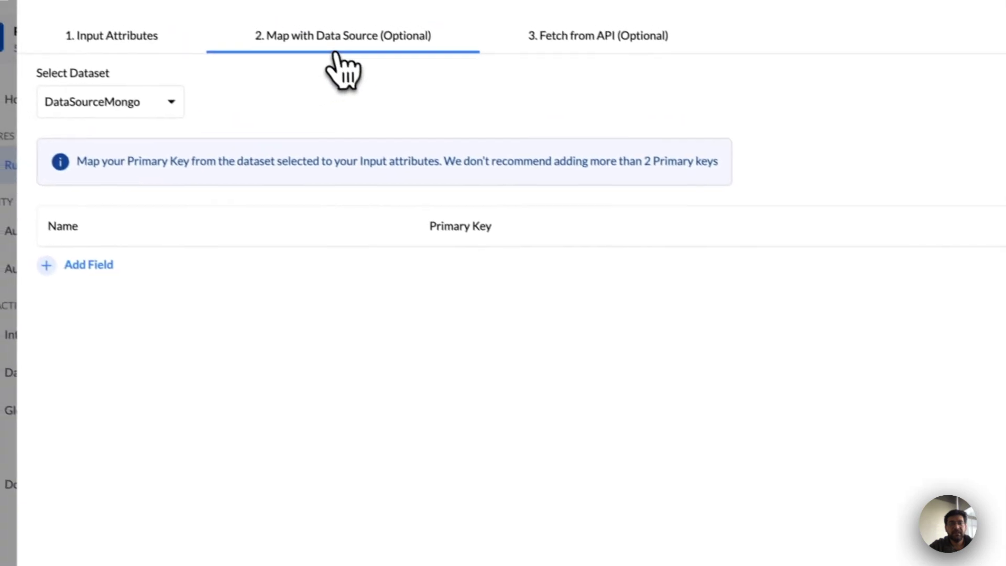
left_click(156, 110)
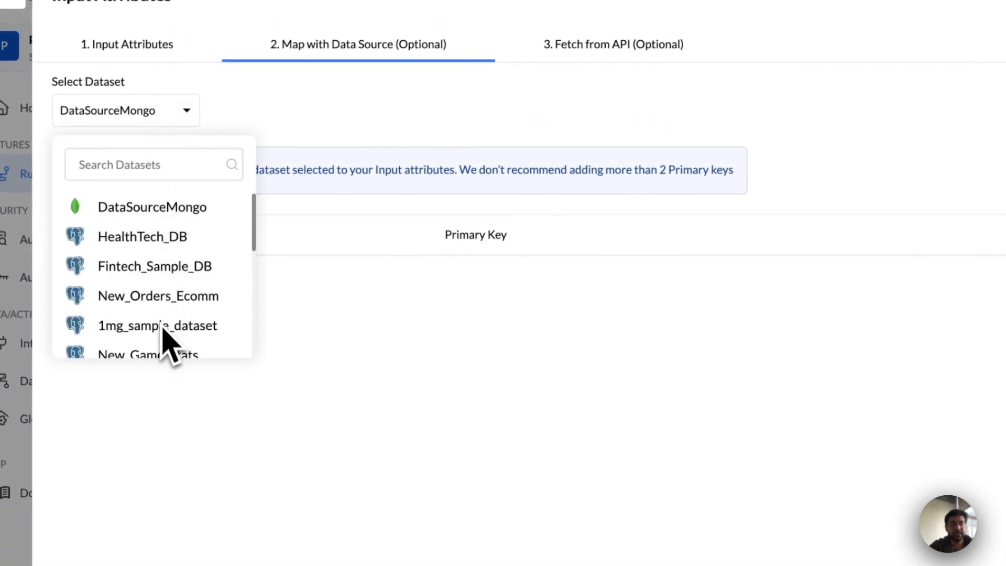
left_click(166, 208)
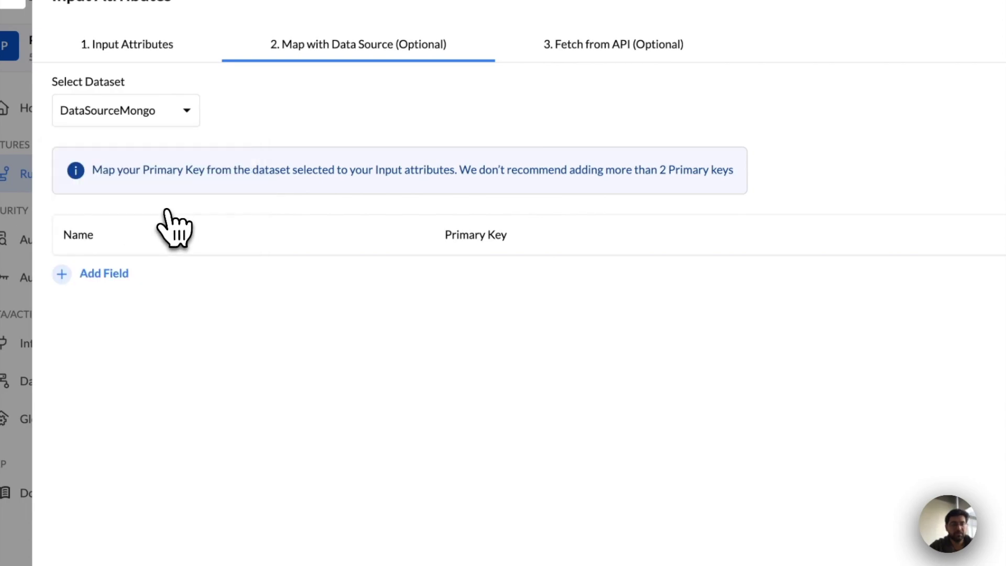
Try mapping the customer_id attribute to the _id primary key, and delete the mapping row.
left_click(110, 274)
left_click(138, 283)
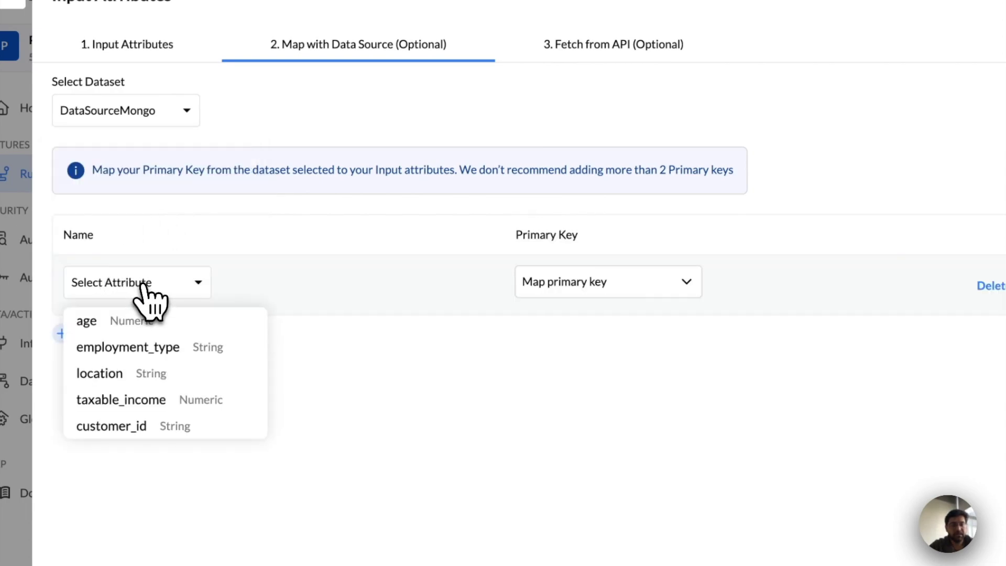
left_click(118, 426)
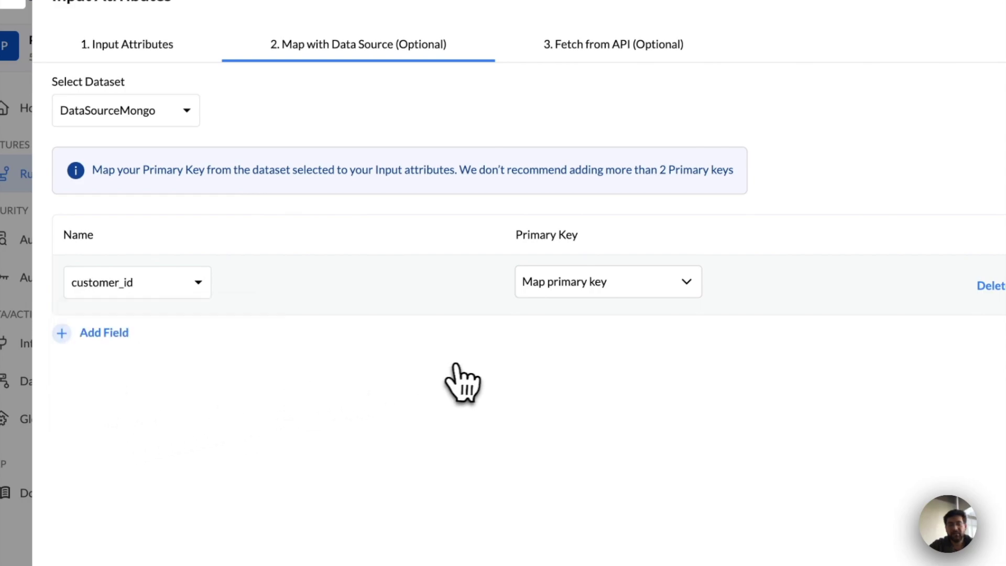
left_click(613, 286)
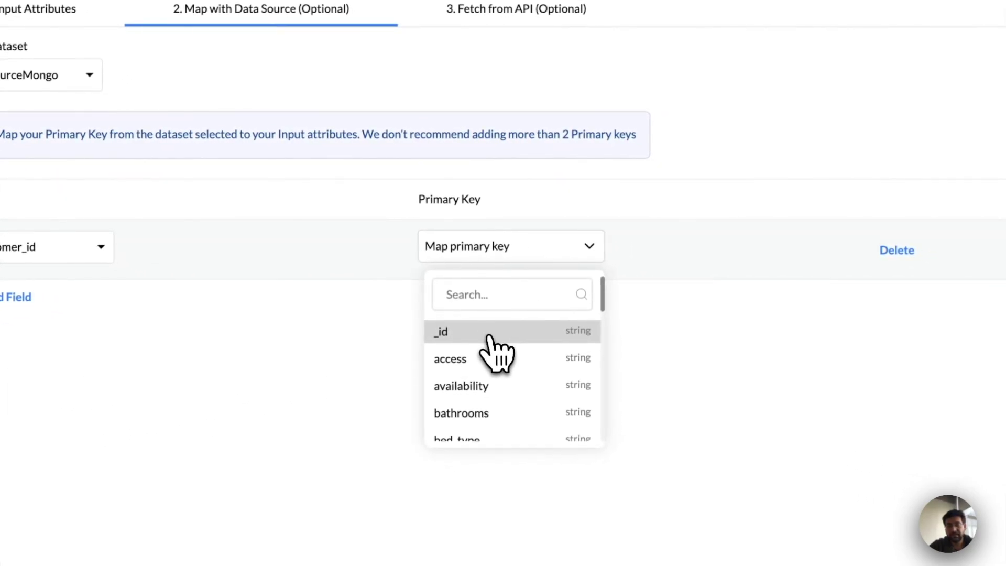
left_click(585, 374)
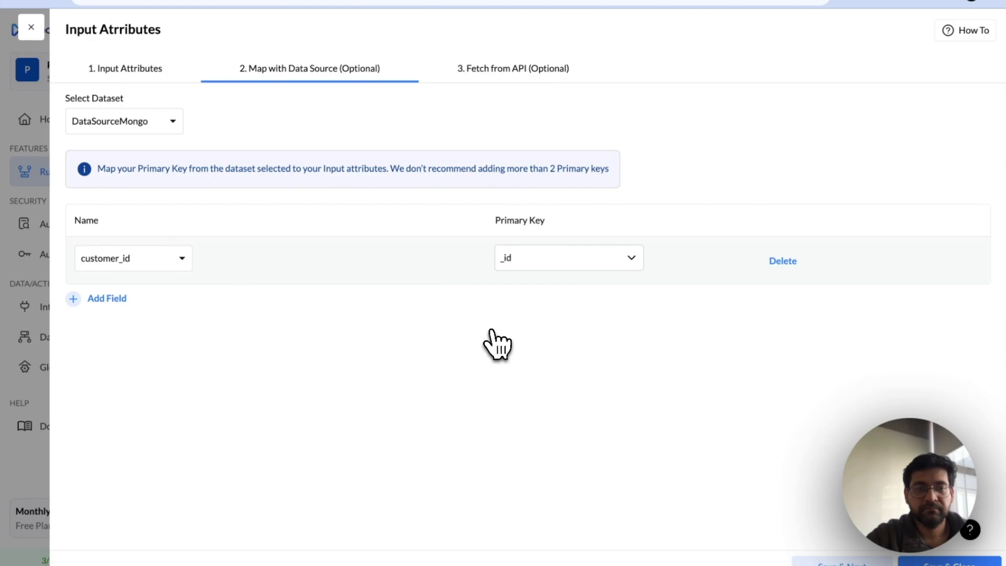
left_click(524, 259)
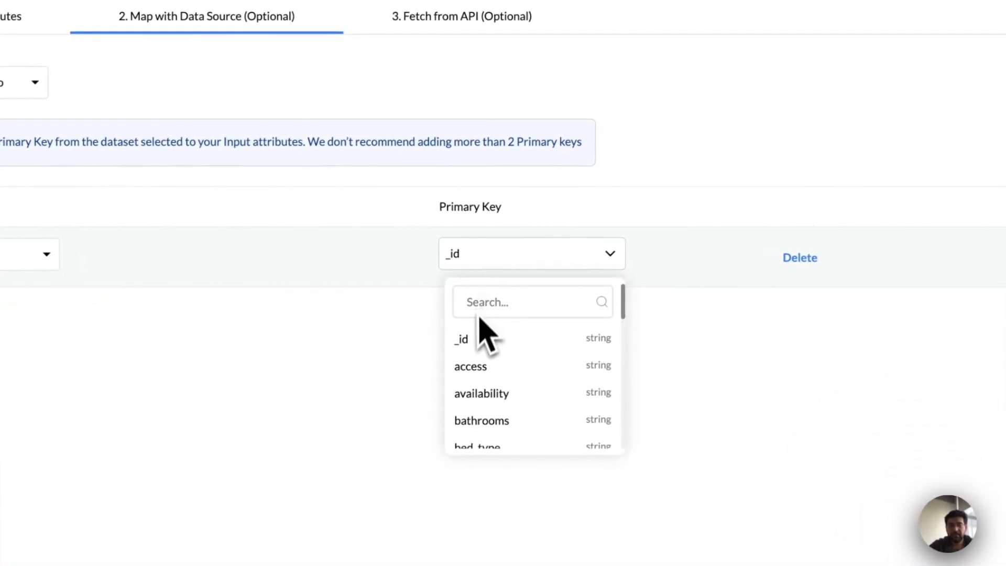
left_click(802, 258)
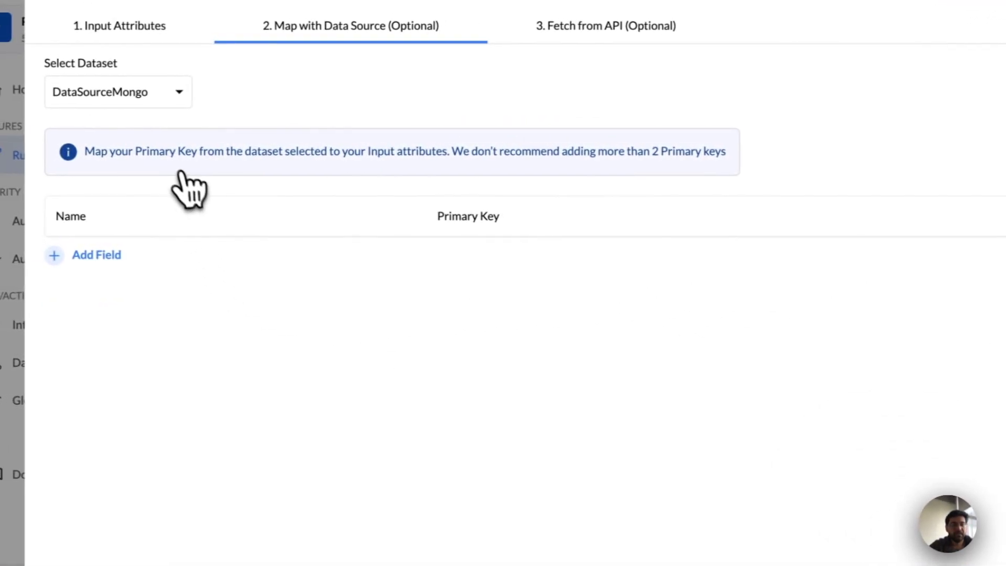
Add a mapping from customer_id to the _id primary key of DataSourceMongo, and save the input attributes.
left_click(97, 255)
left_click(138, 266)
left_click(131, 408)
left_click(642, 270)
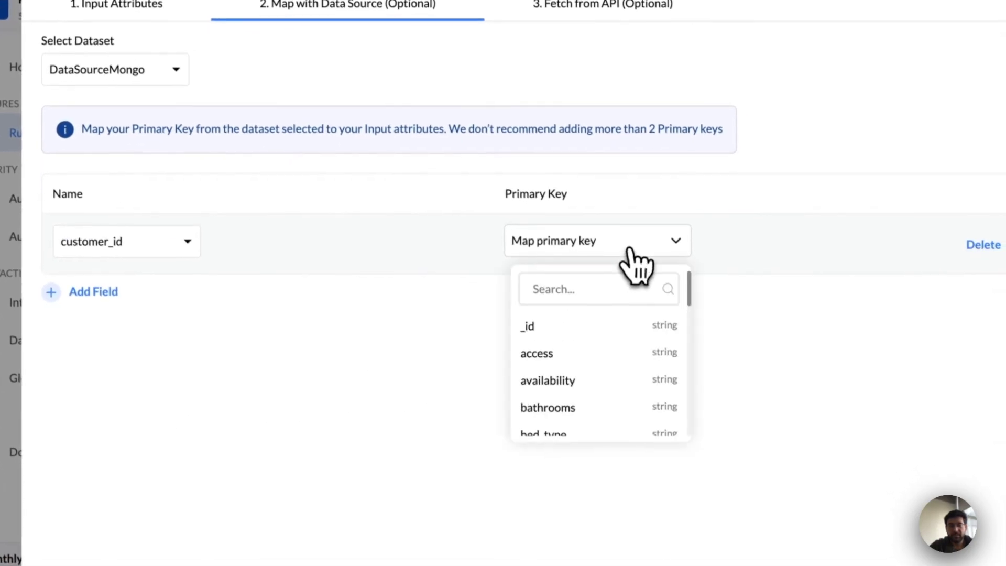
scroll(589, 362, "down", 5)
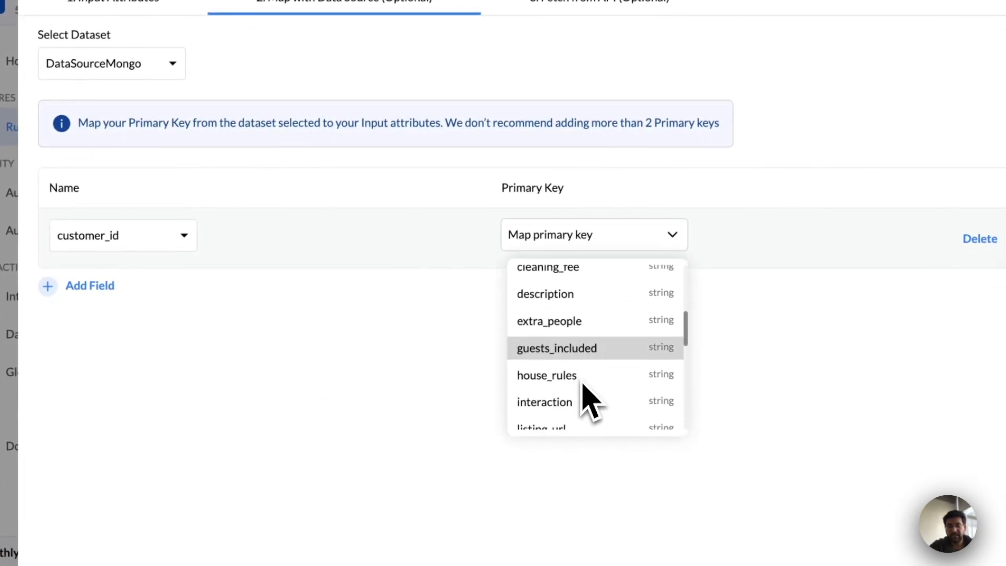
scroll(581, 388, "up", 5)
left_click(556, 337)
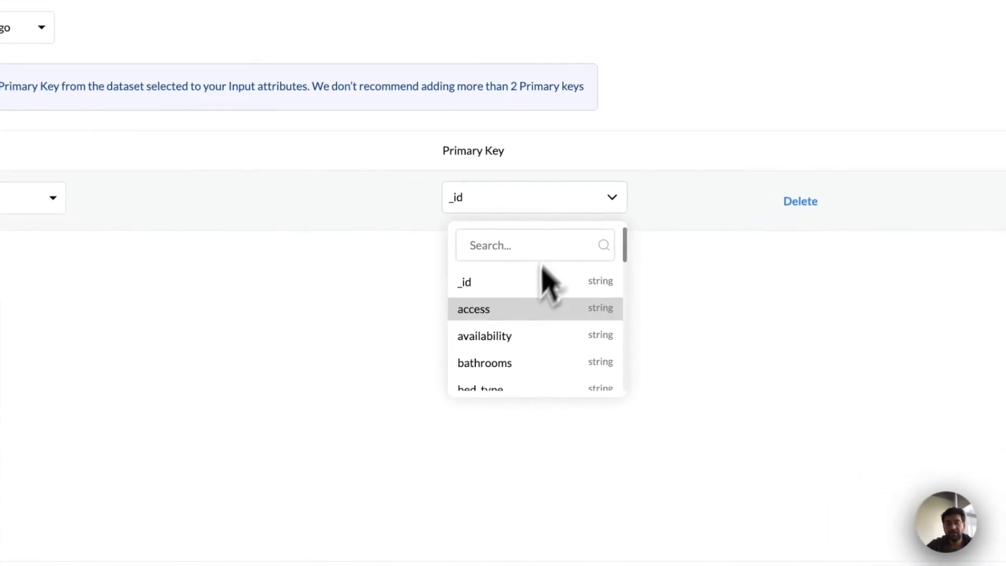
left_click(364, 315)
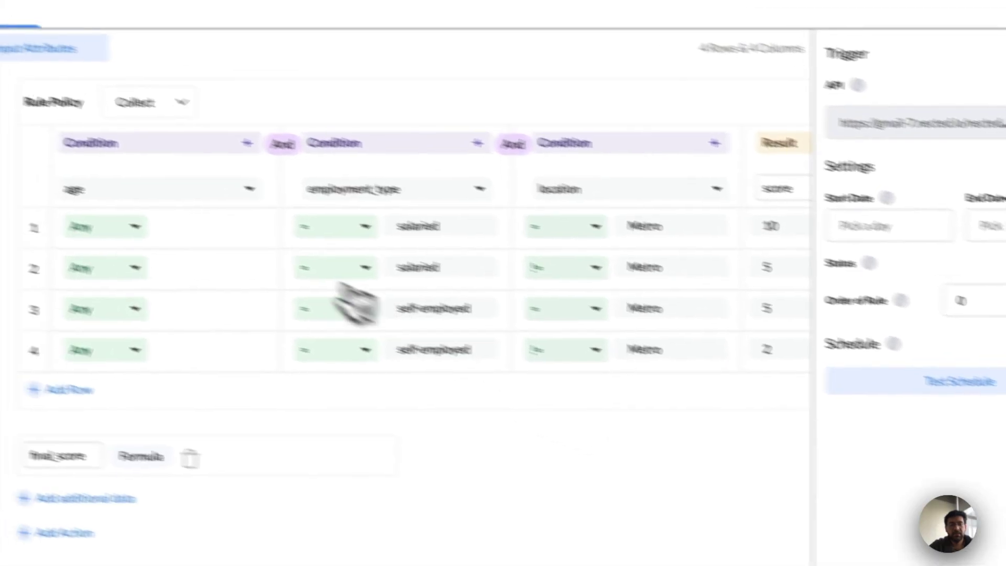
Examine which DataSourceMongo attributes are available for the age condition, and leave the condition's attribute as it is.
left_click(210, 190)
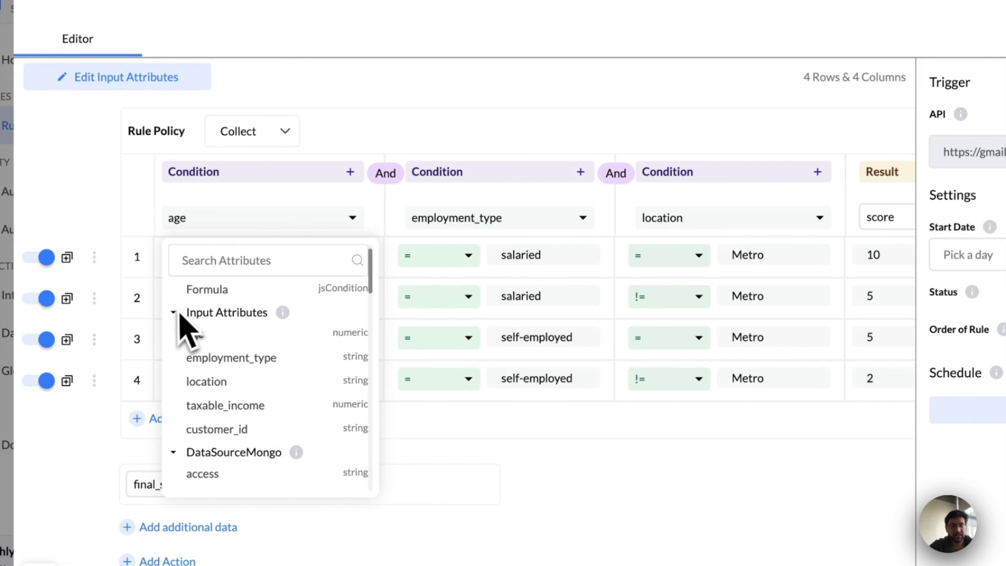
left_click(179, 313)
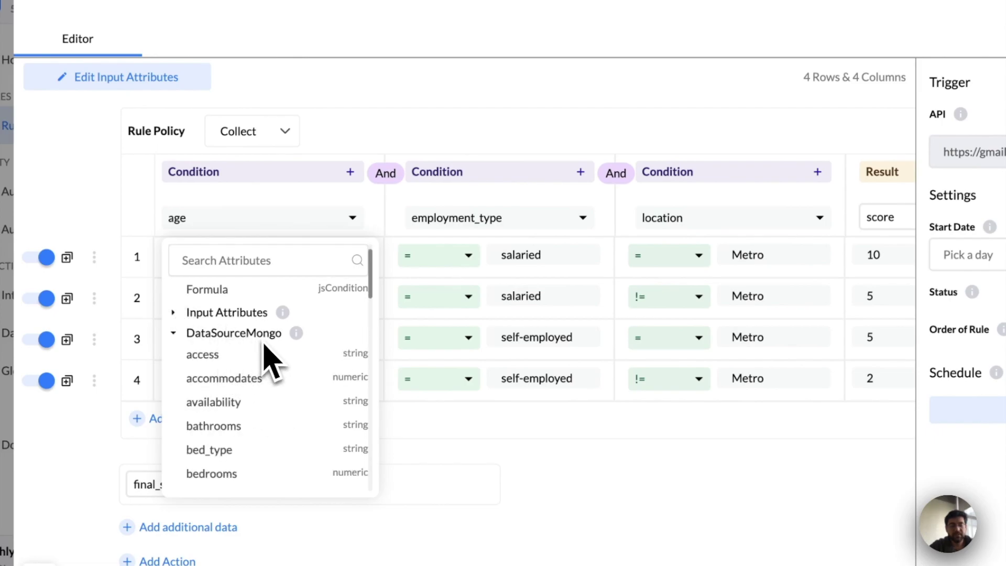
scroll(225, 356, "down", 1)
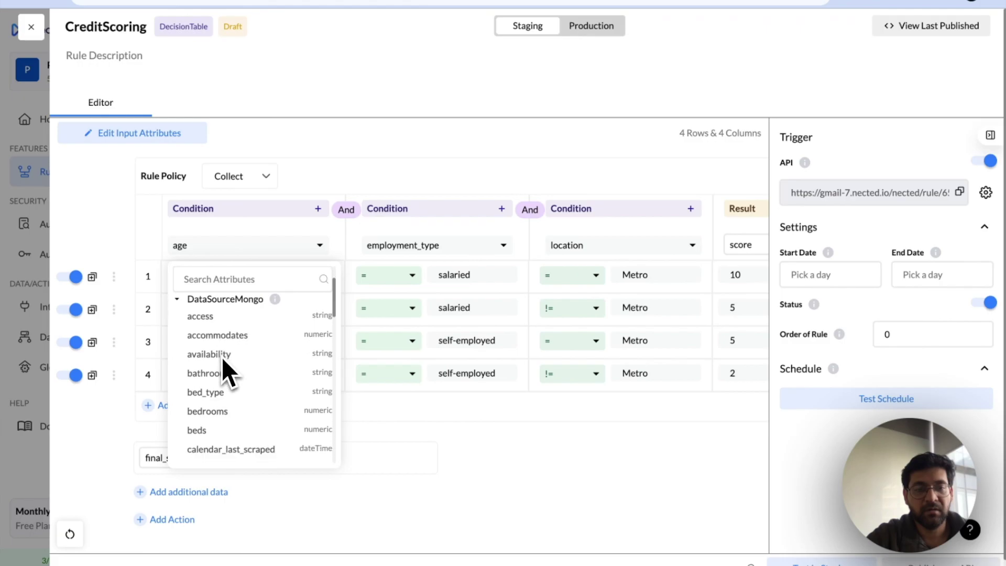
scroll(215, 432, "down", 3)
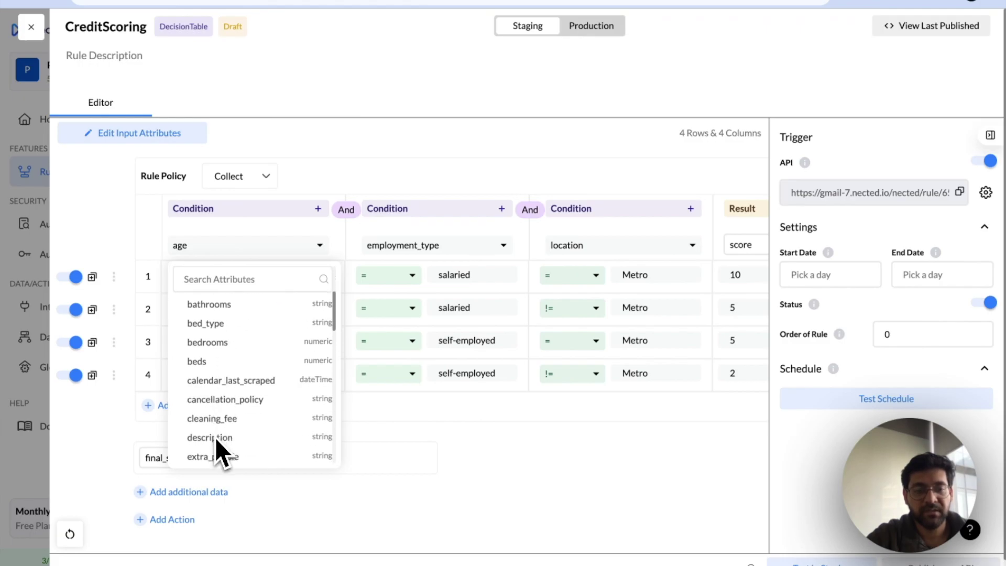
scroll(214, 437, "down", 2)
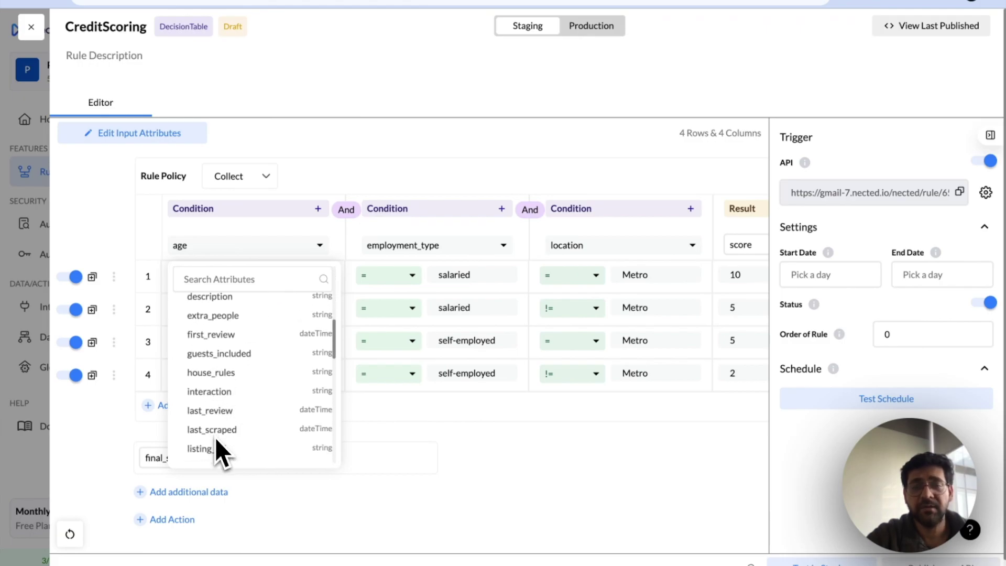
left_click(407, 480)
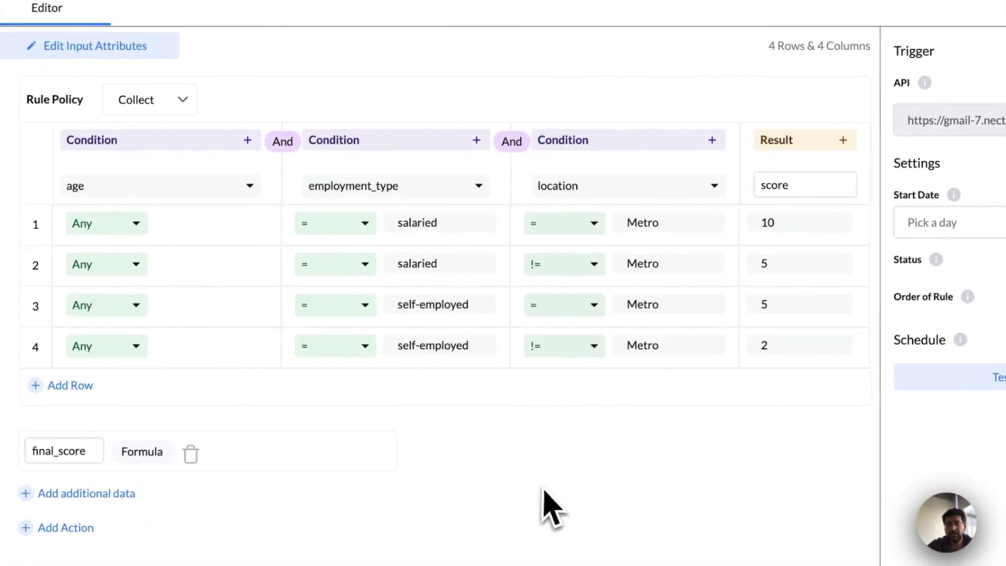
Try adding a condition column after location that uses the accommodates attribute from DataSourceMongo.
left_click(629, 176)
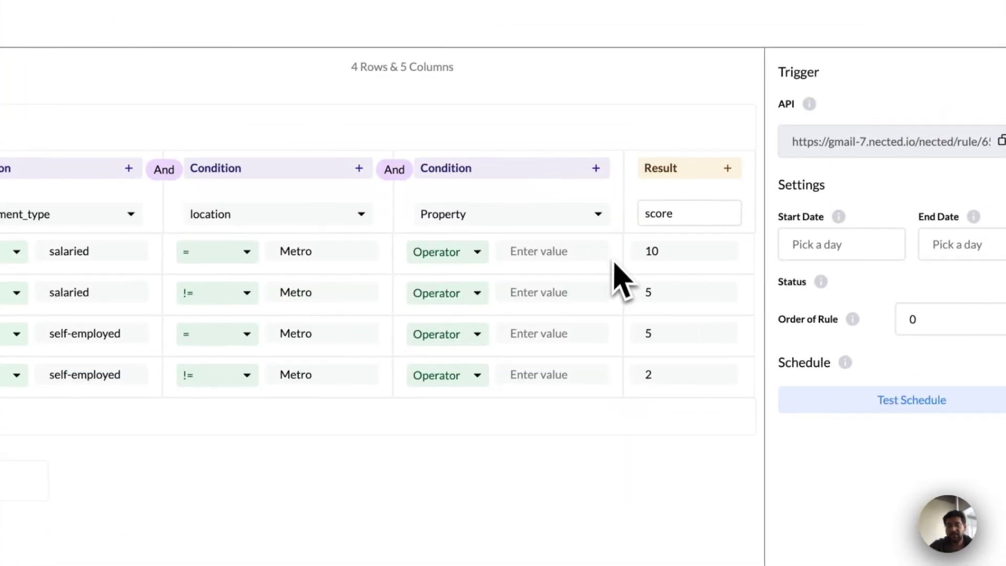
left_click(558, 231)
scroll(520, 422, "down", 5)
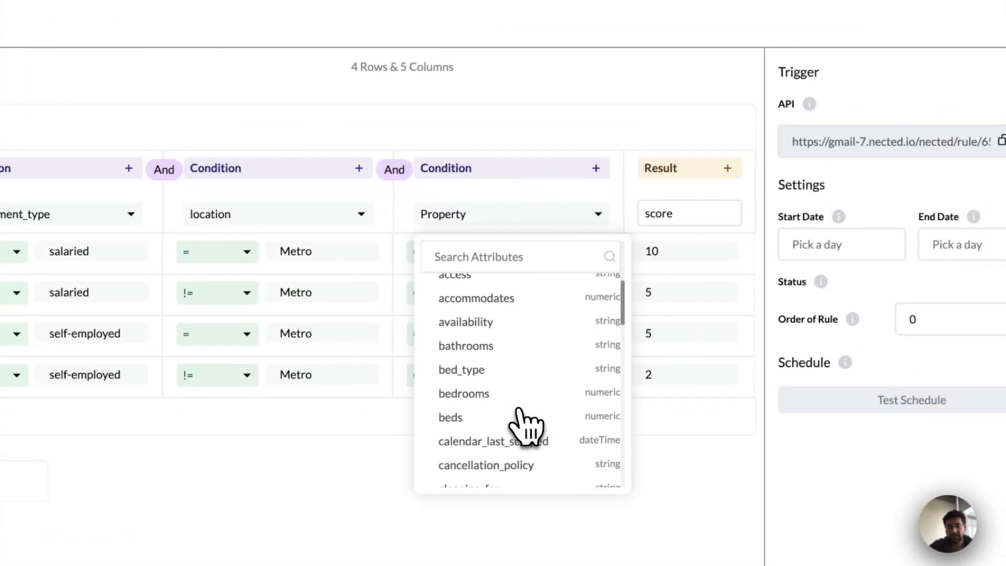
scroll(525, 426, "down", 3)
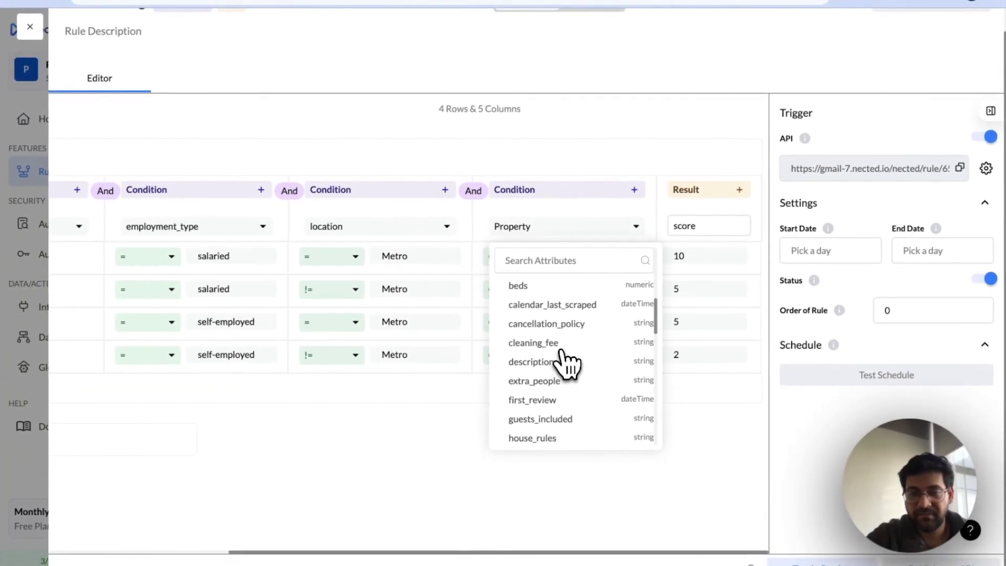
scroll(568, 419, "down", 2)
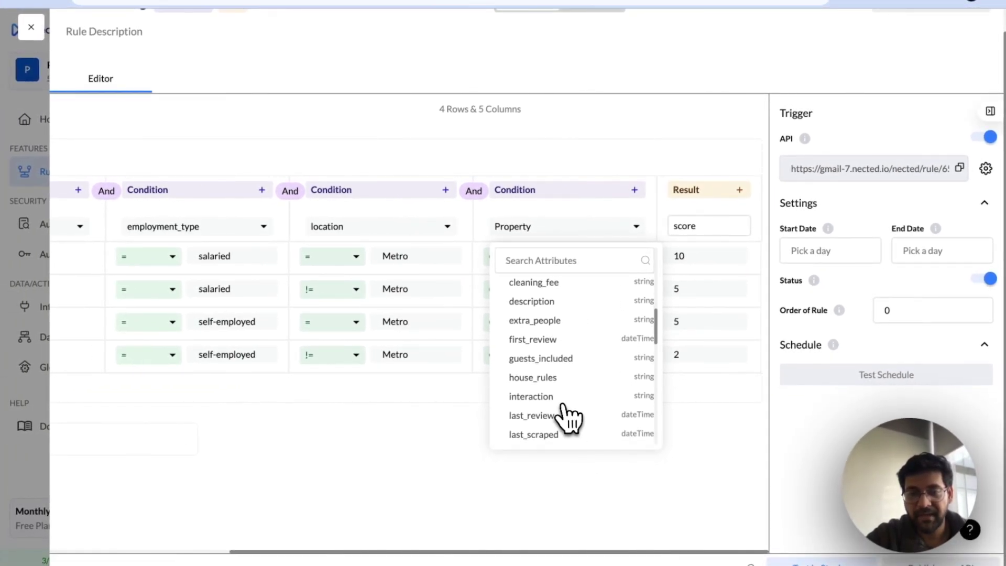
scroll(561, 401, "up", 4)
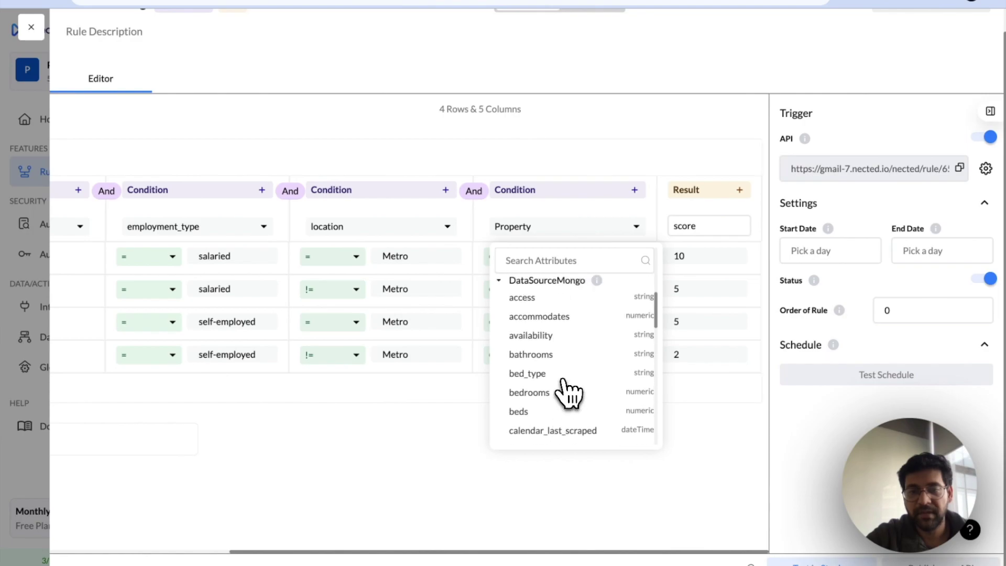
left_click(539, 326)
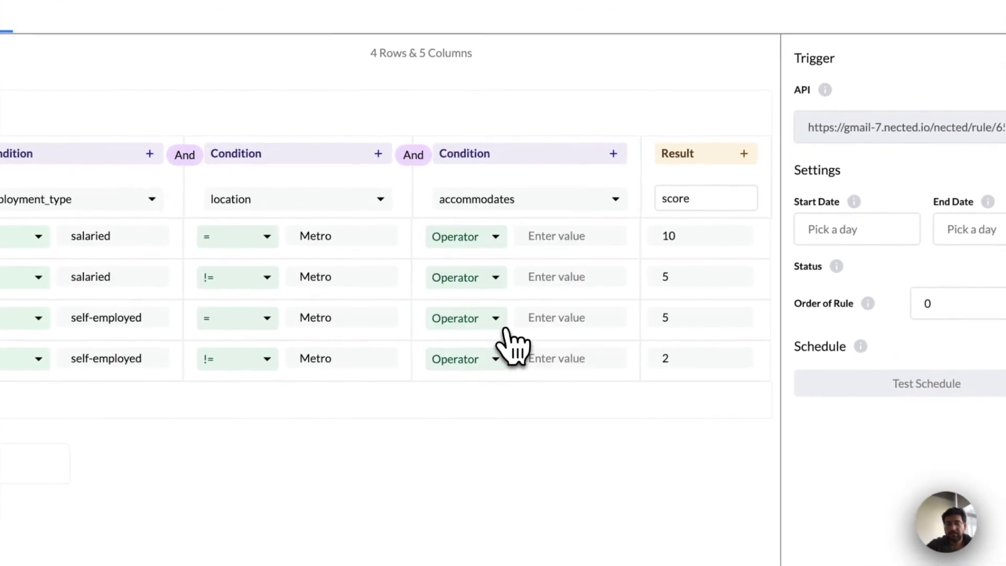
Try the Between operator in the first row of the accommodates condition, and delete that condition column.
left_click(460, 235)
scroll(495, 366, "down", 5)
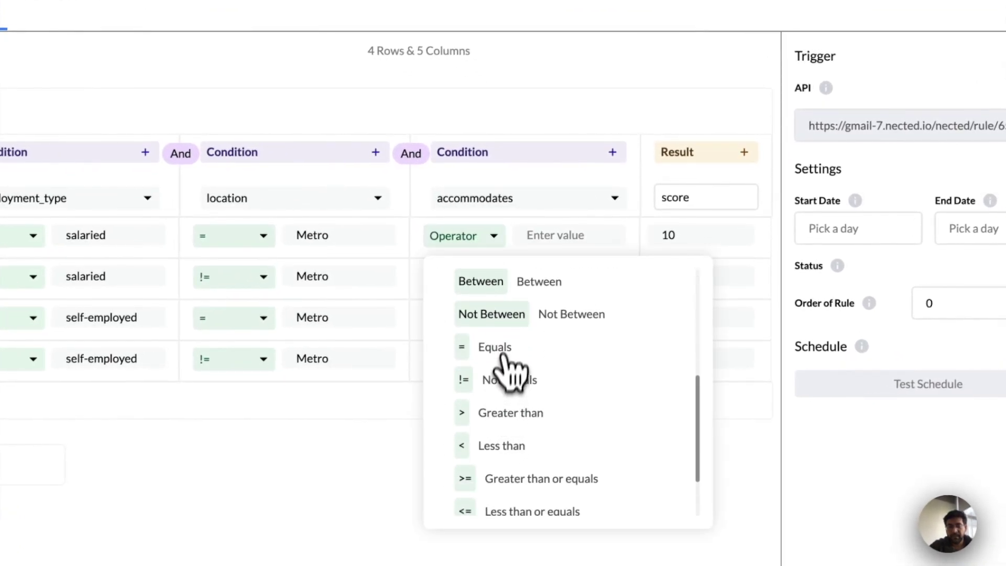
scroll(534, 335, "up", 2)
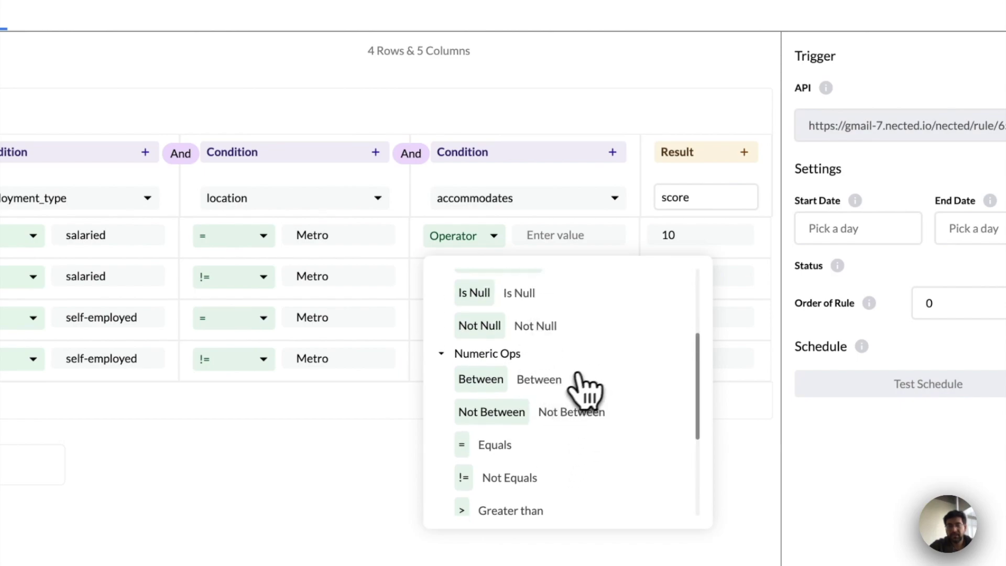
left_click(554, 391)
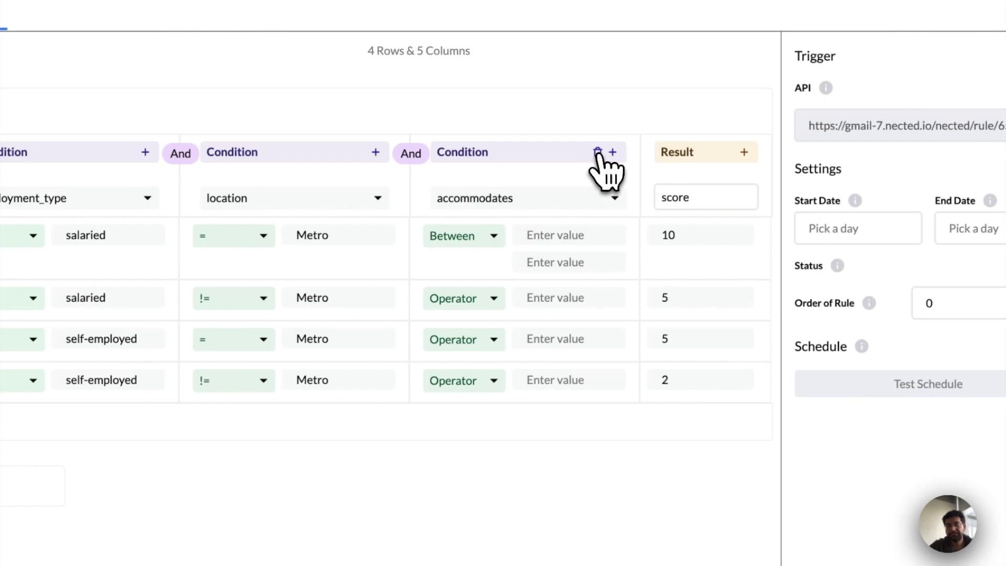
left_click(598, 153)
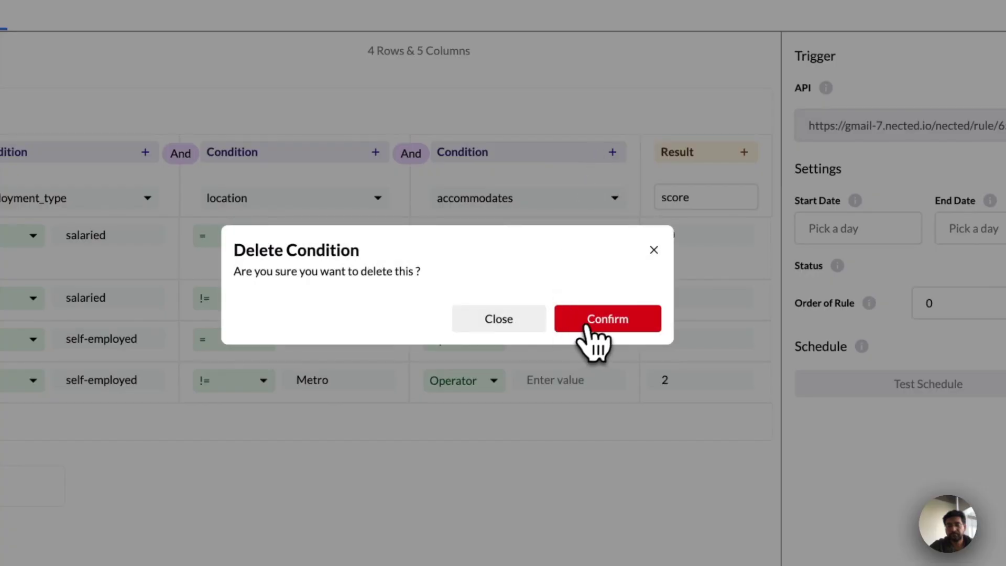
left_click(585, 328)
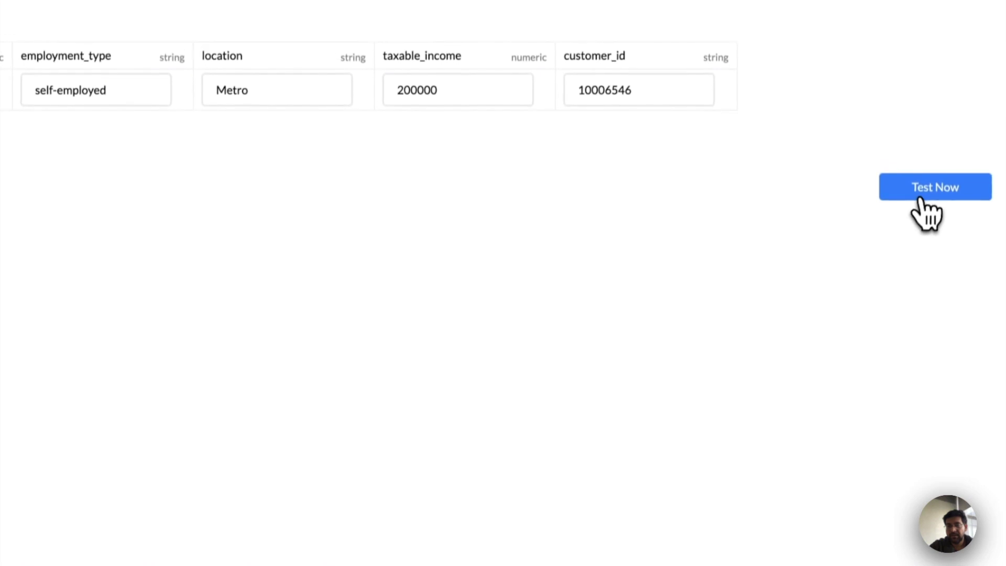
Test the rule with the filled-in input attributes, check the score in the JSON output, and close the test.
left_click(921, 197)
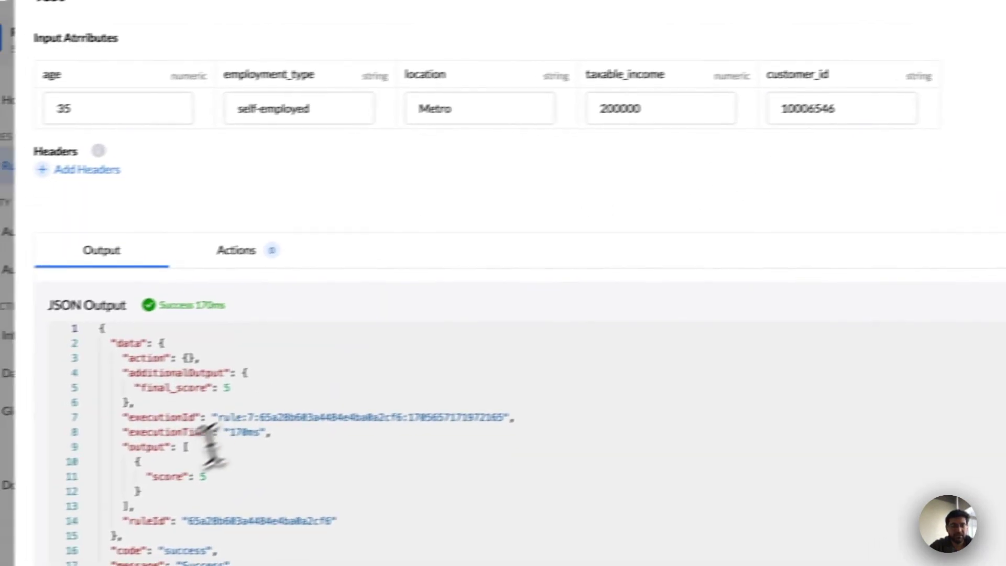
left_click_drag(204, 477, 142, 477)
left_click(36, 14)
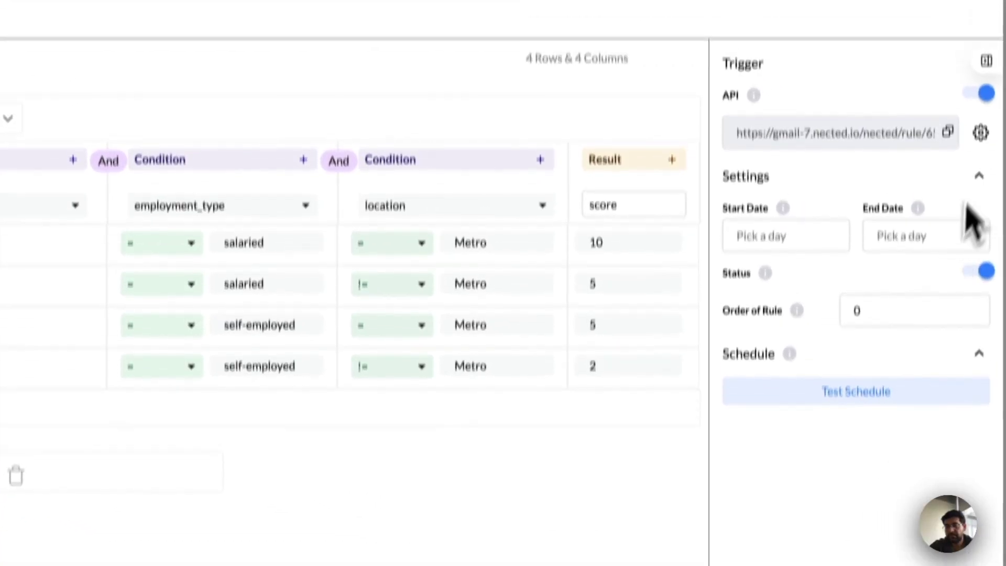
Examine the rule's API settings, including the input attributes and customer_id in the body parameters, and close them.
left_click(980, 132)
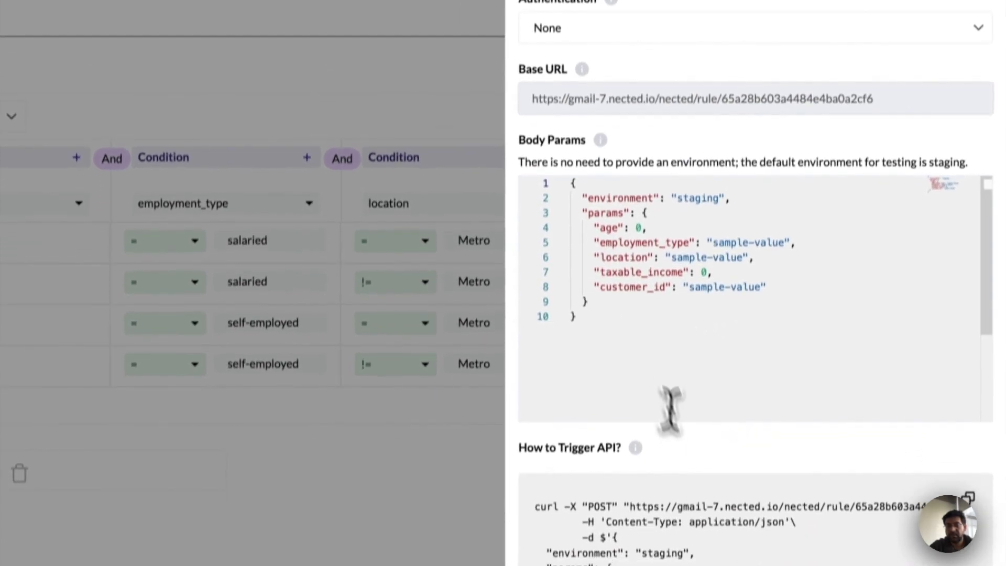
left_click_drag(596, 207, 714, 267)
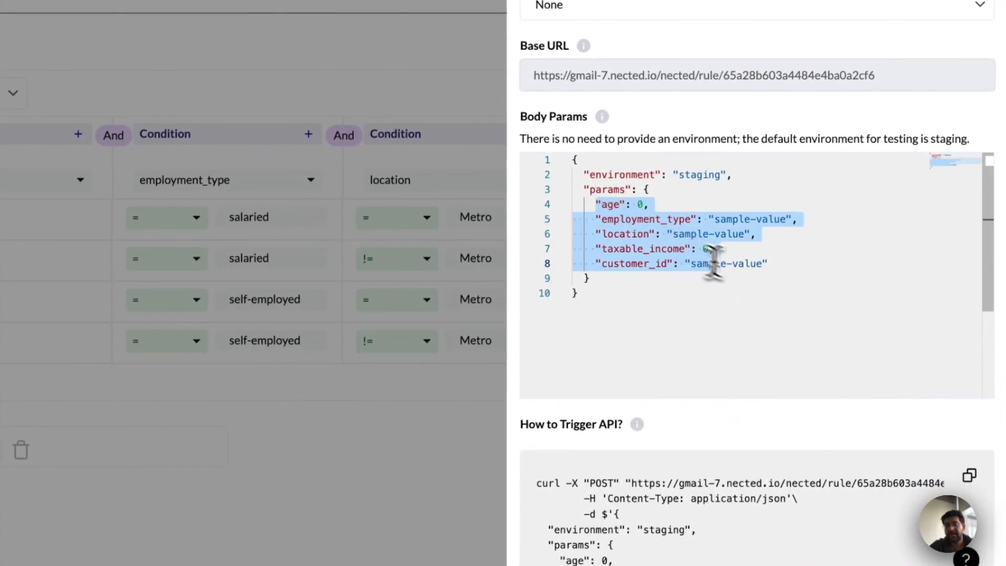
left_click(771, 273)
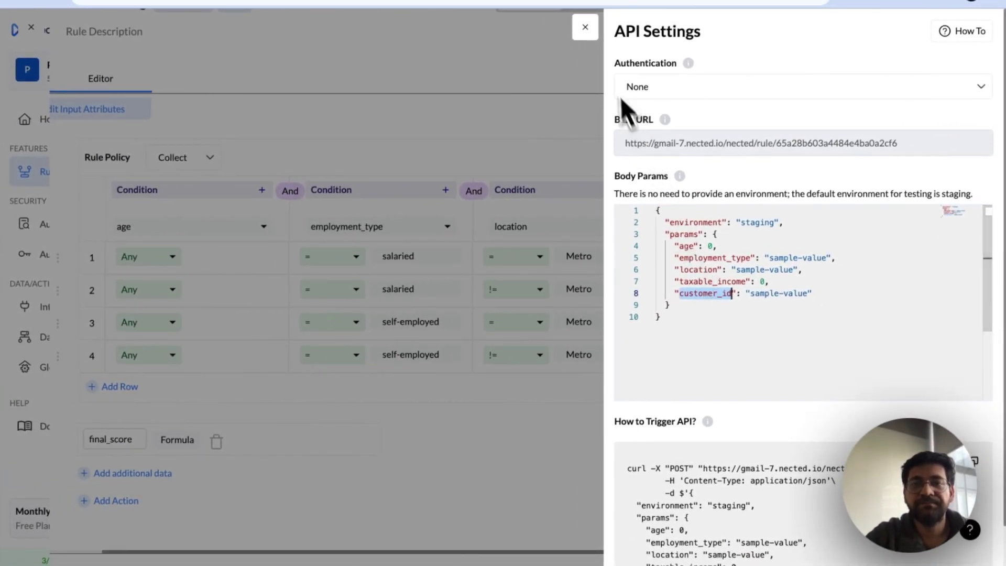
left_click(585, 27)
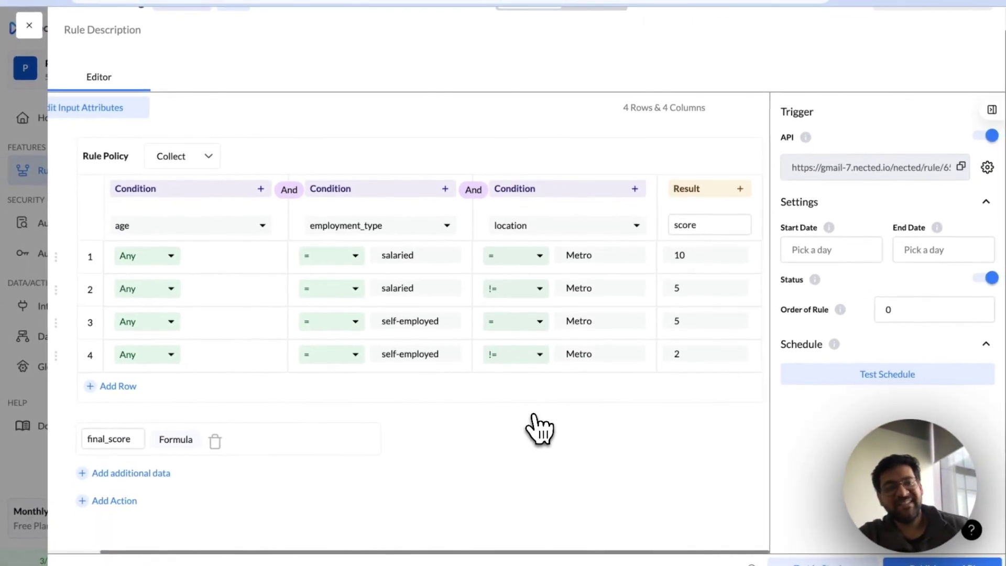
Leave the rule, look over the existing REST API and third-party integrations, and return to the list of rules.
scroll(540, 430, "left", 3)
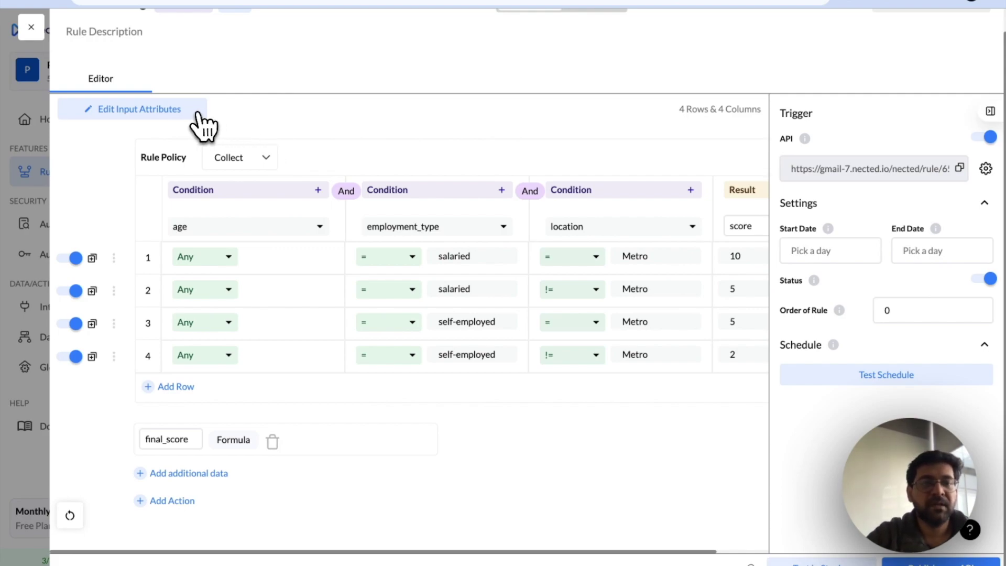
left_click(40, 33)
left_click(80, 327)
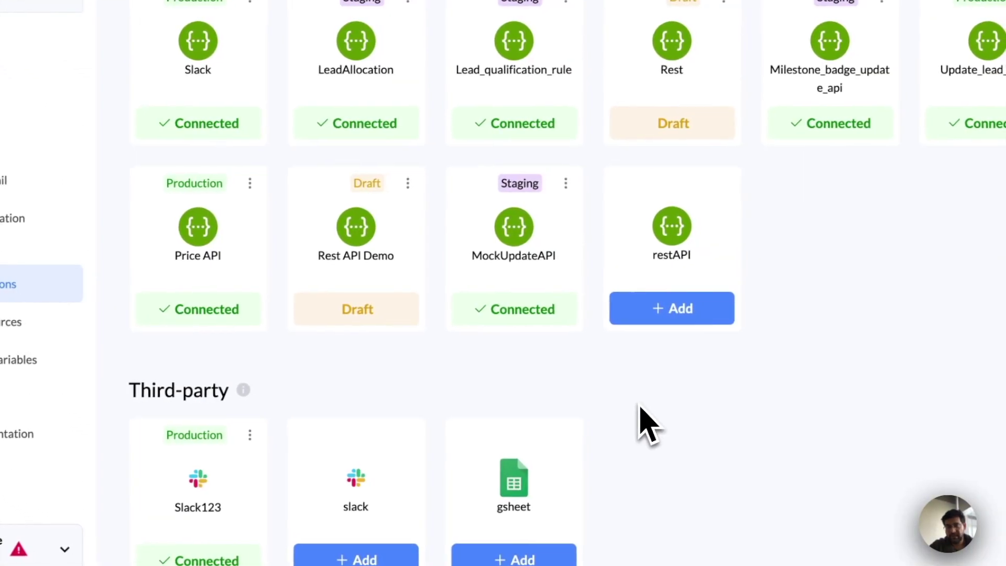
left_click(79, 191)
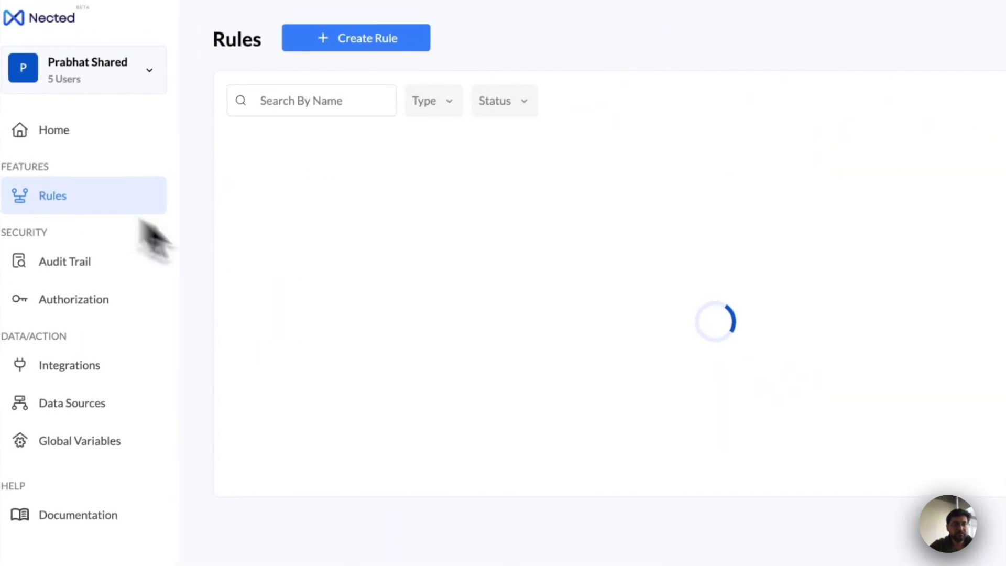
Reopen the CreditScoring rule and add an input attribute named income_details that is fetched from an API.
left_click(261, 238)
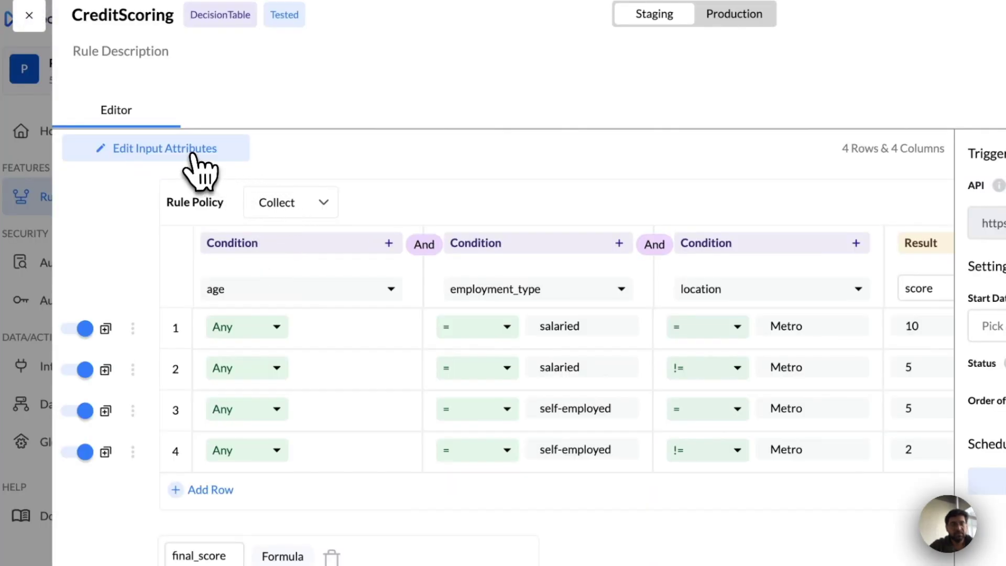
left_click(193, 153)
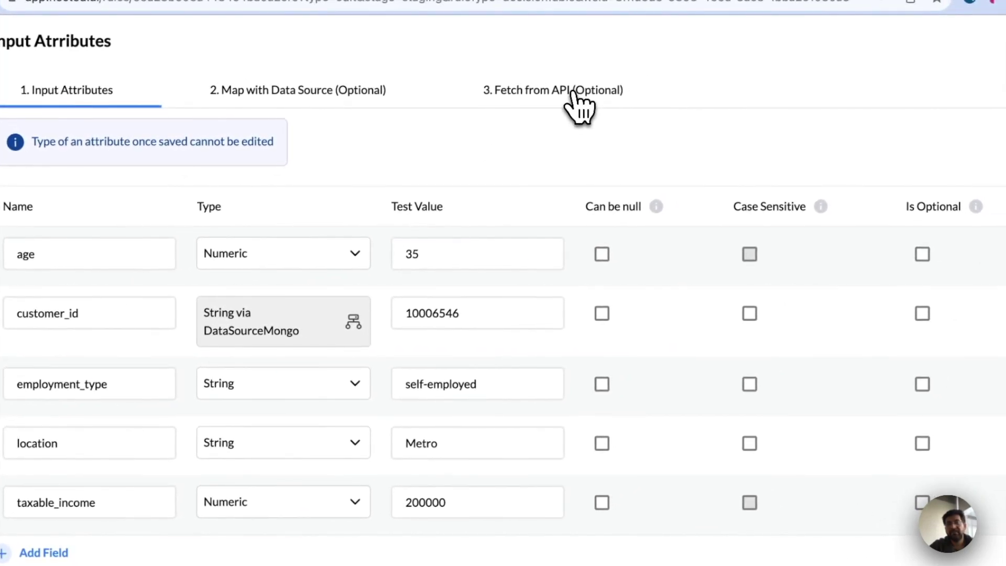
left_click(574, 95)
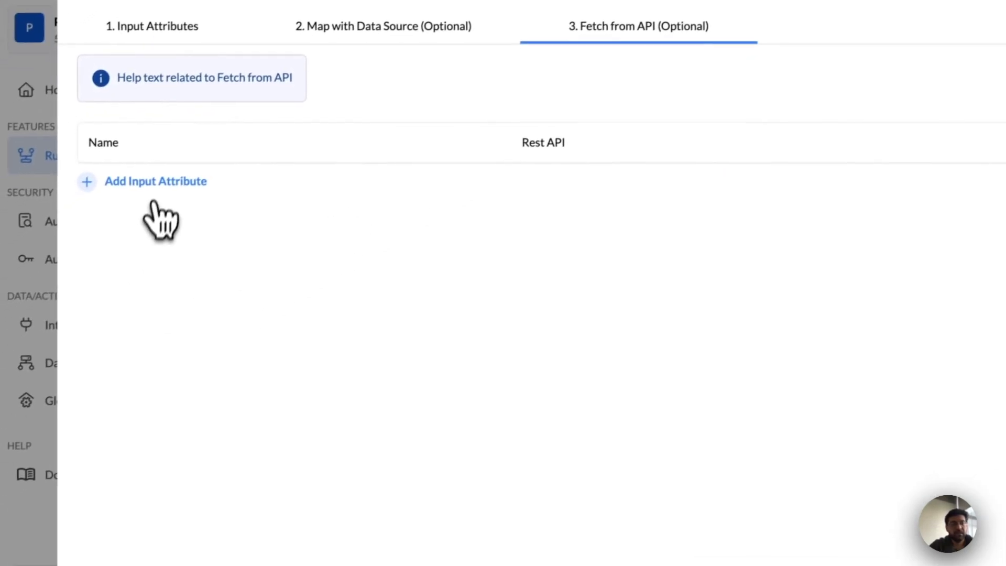
left_click(70, 245)
left_click(182, 189)
type("inc")
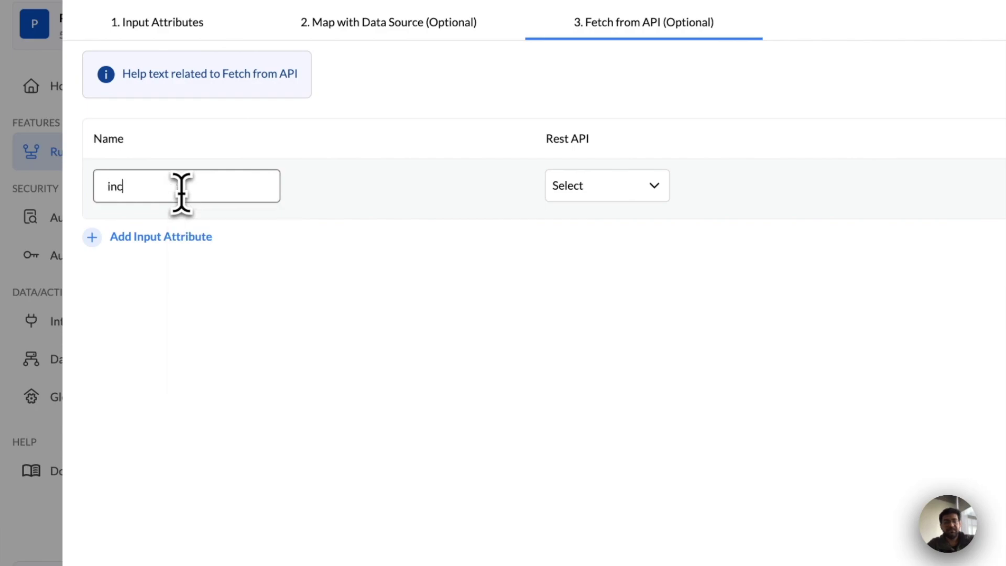
type("ome_details")
Choose the MockUpdateAPI connector as the REST API for income_details and set its URL path to /users/2.
left_click(652, 189)
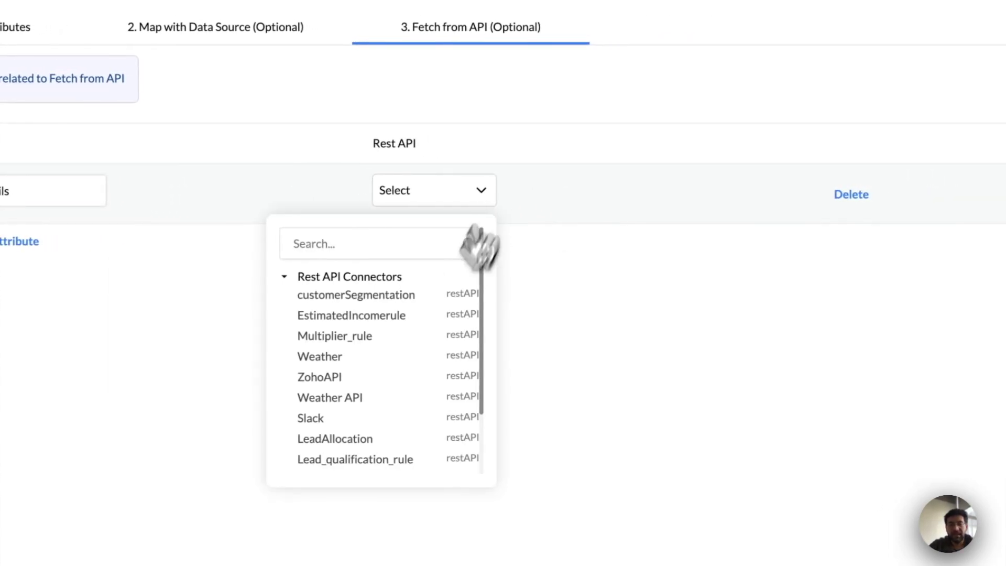
scroll(576, 388, "down", 2)
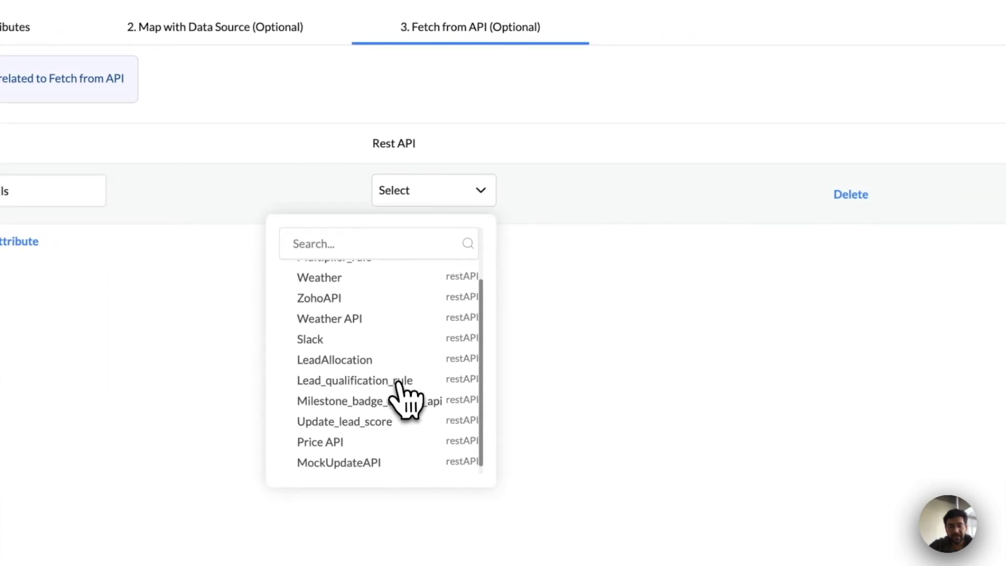
left_click(341, 463)
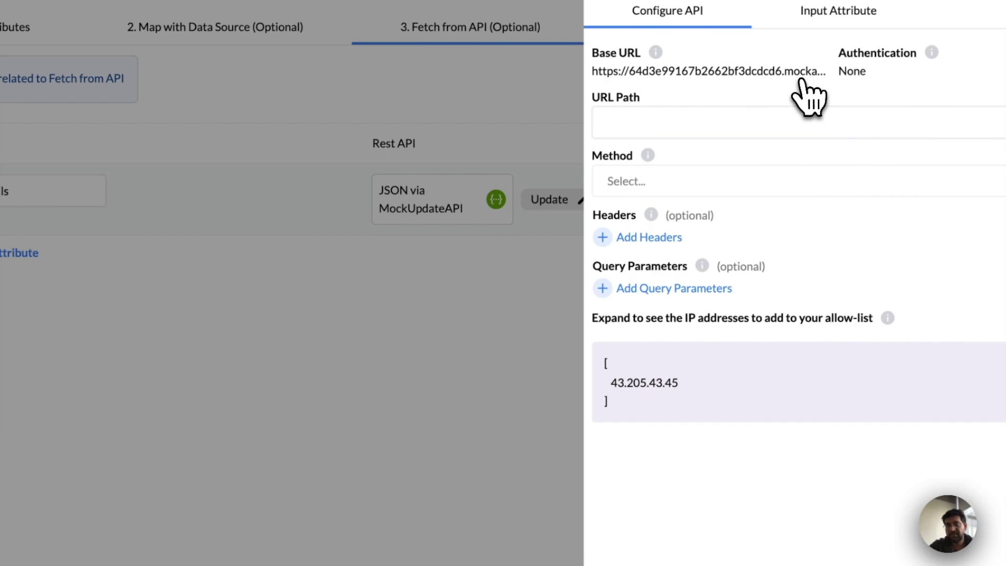
left_click(702, 125)
type("/users/{{")
key("BackSpace")
key("BackSpace")
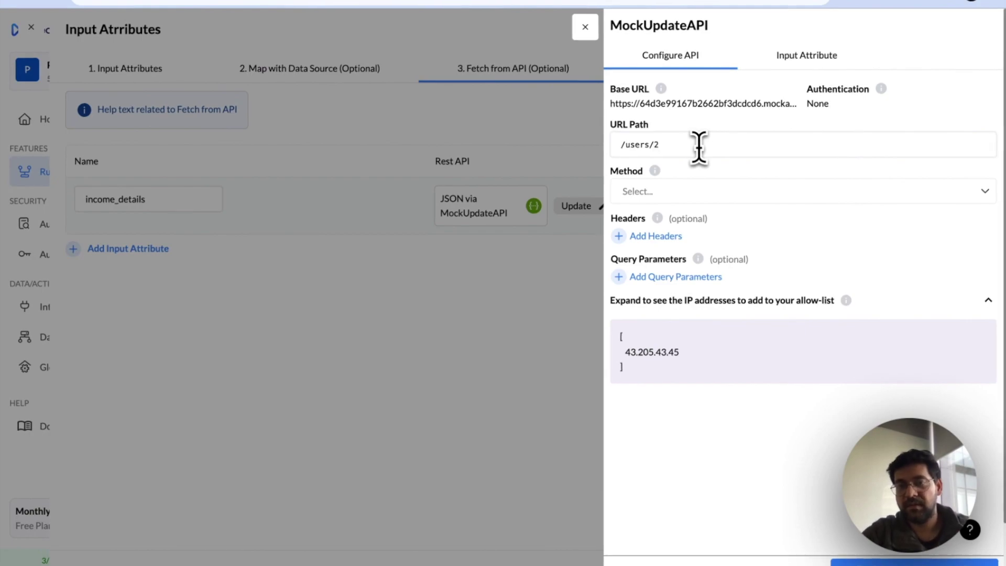
Set the request method to GET, review the fetched JSON fields, and save them as the income_details input.
left_click(725, 193)
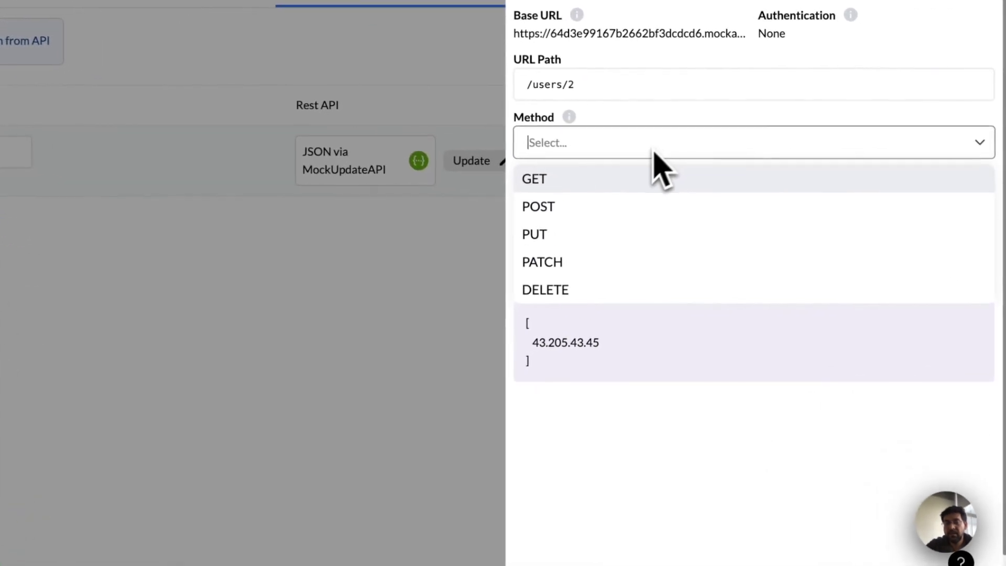
left_click(621, 180)
scroll(735, 385, "down", 5)
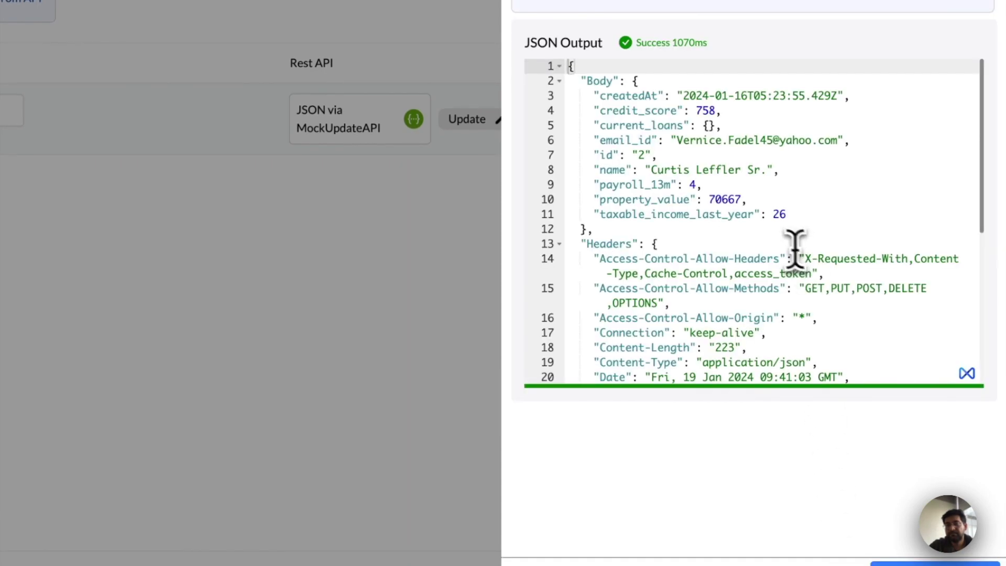
left_click_drag(598, 103, 671, 222)
left_click(691, 296)
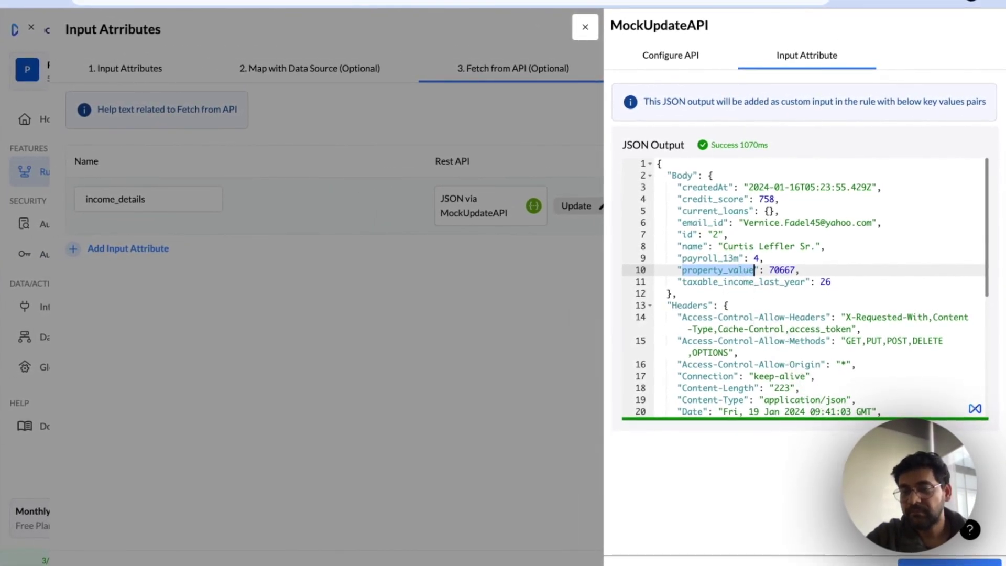
left_click(916, 560)
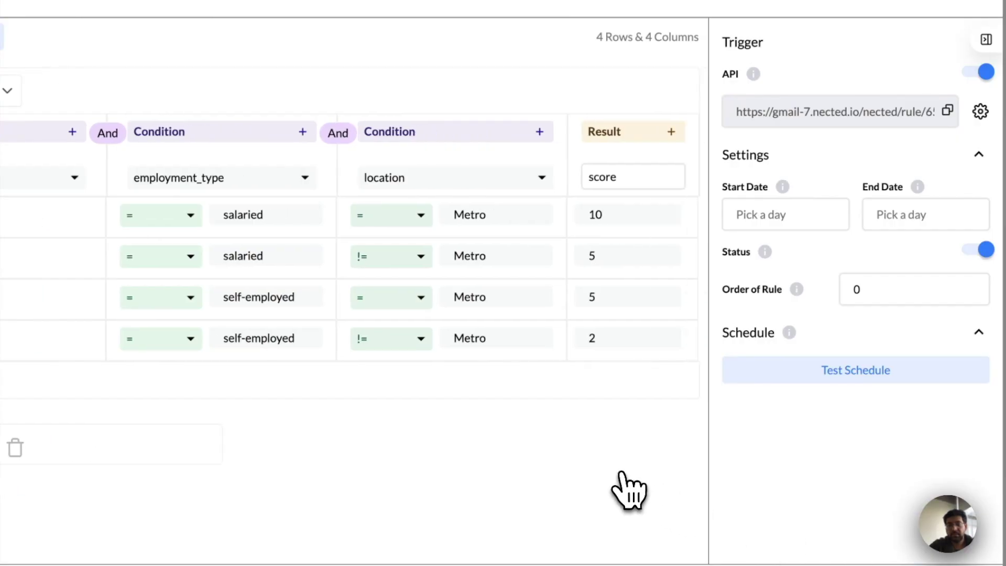
Add a condition column after location and set its property to income_details.Body.taxable_income_last_year.
left_click(539, 132)
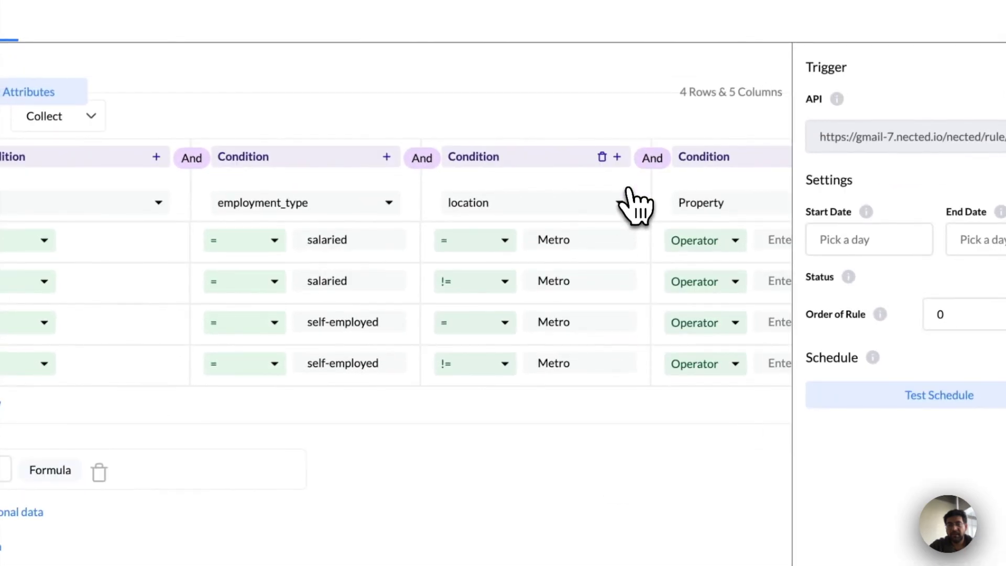
scroll(634, 205, "right", 4)
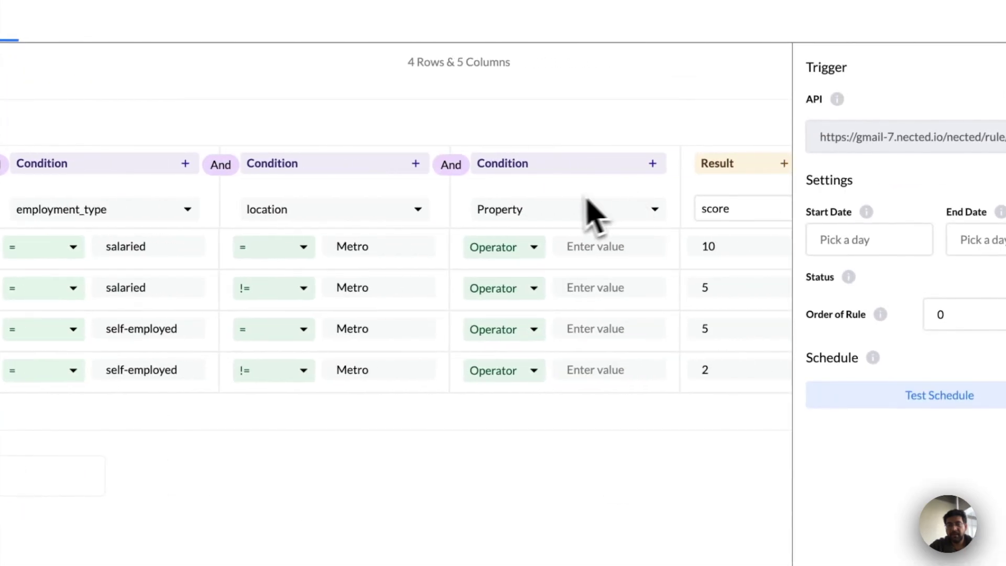
left_click(559, 216)
scroll(530, 373, "down", 5)
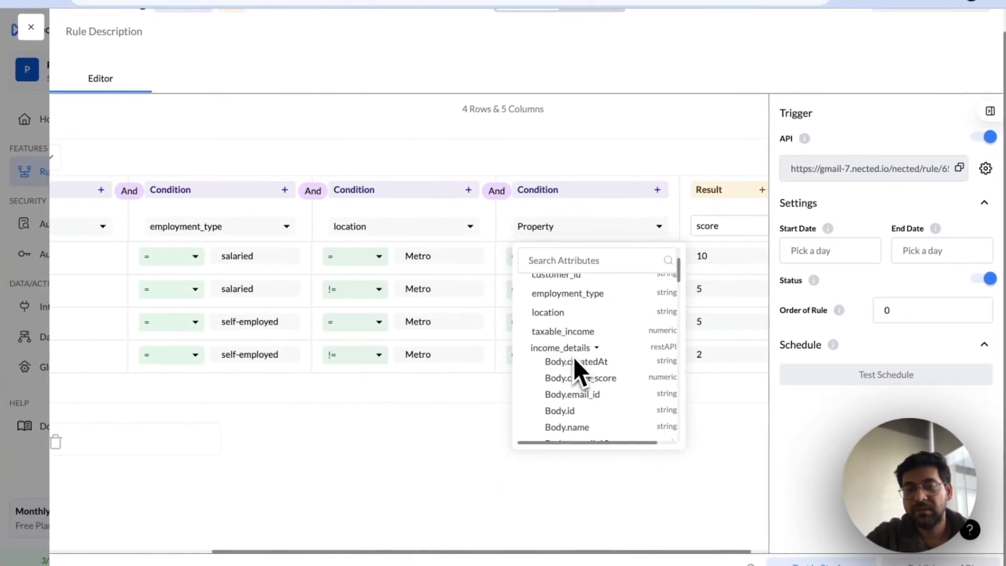
scroll(576, 369, "down", 1)
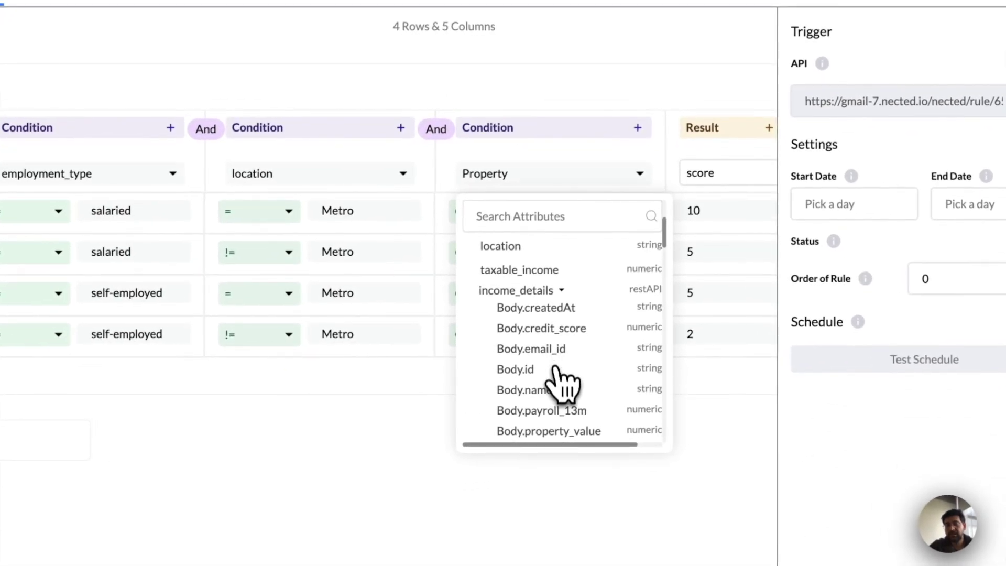
scroll(564, 388, "down", 1)
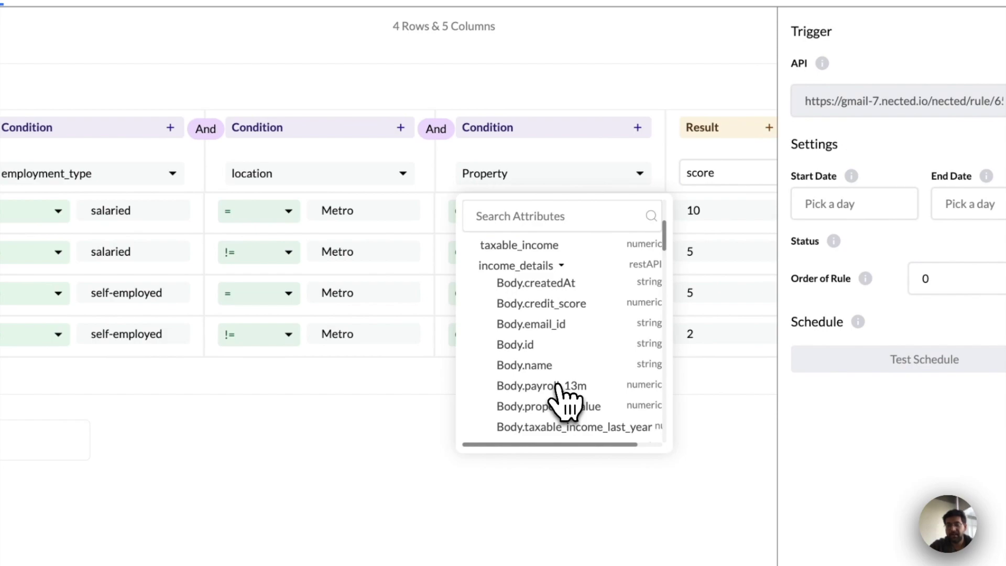
scroll(564, 401, "down", 1)
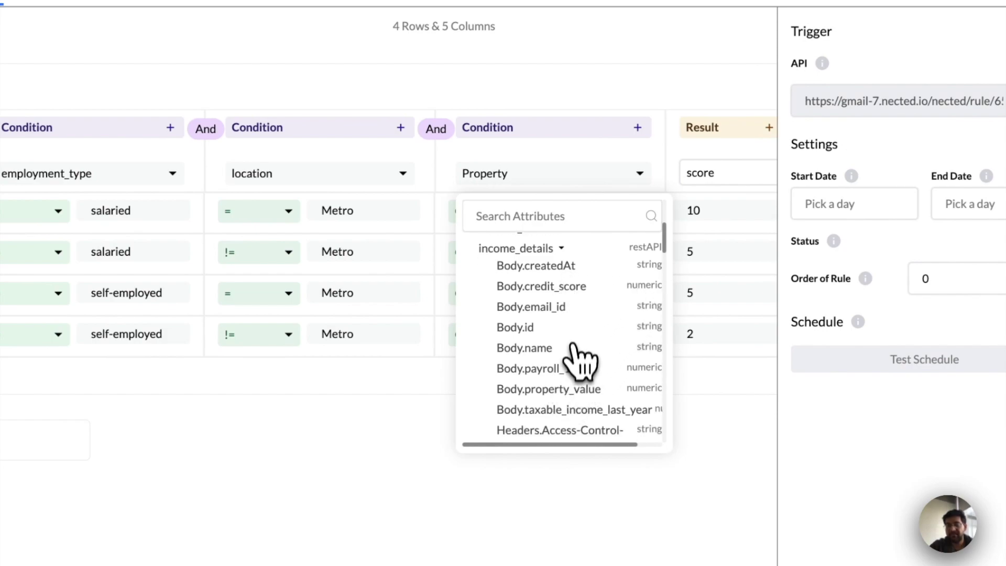
left_click(548, 411)
Set the first row's last-year taxable income condition to Between 1000000 and 2000000, and delete that condition column.
left_click(509, 208)
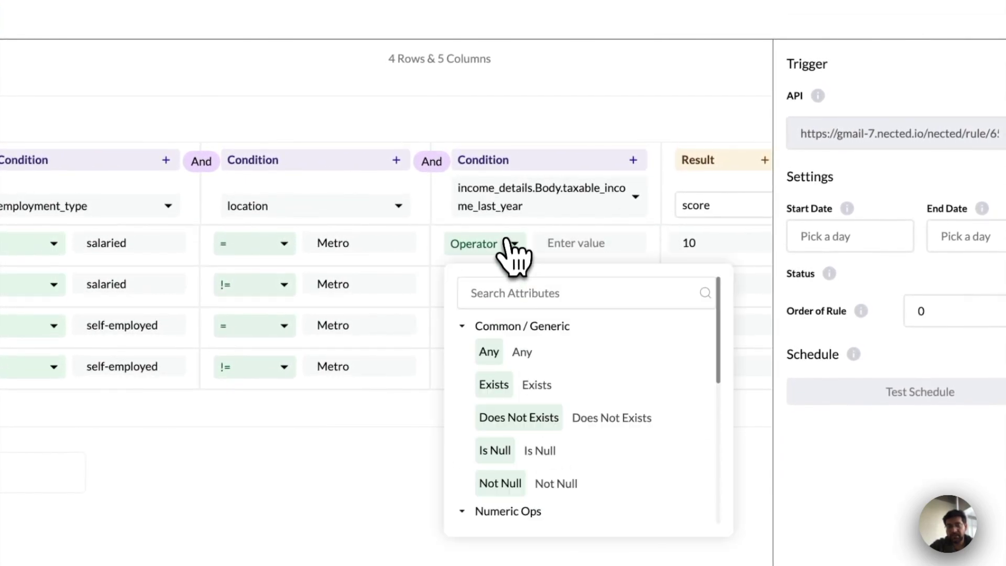
scroll(536, 400, "down", 4)
scroll(534, 390, "down", 3)
scroll(539, 399, "up", 5)
left_click(533, 424)
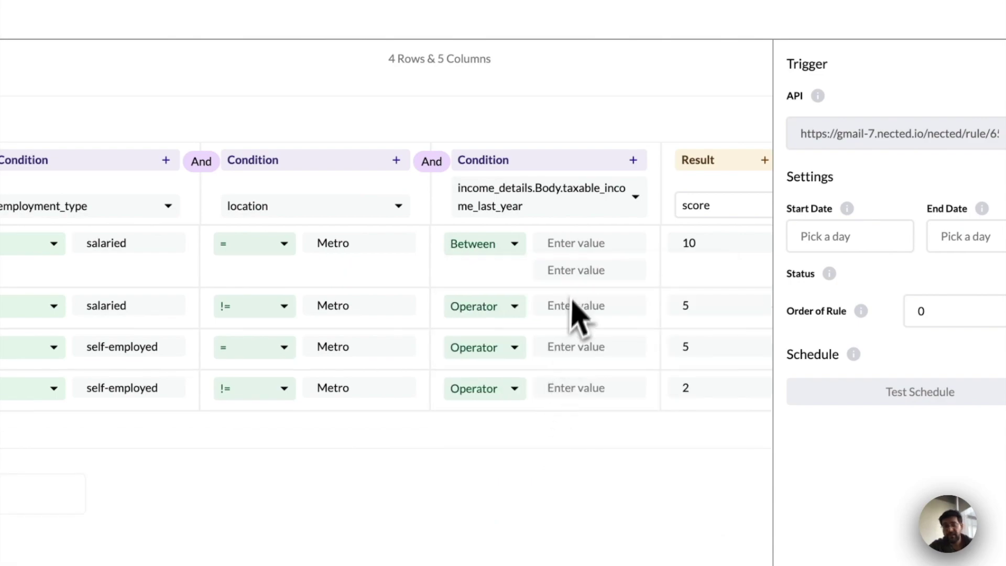
left_click(575, 253)
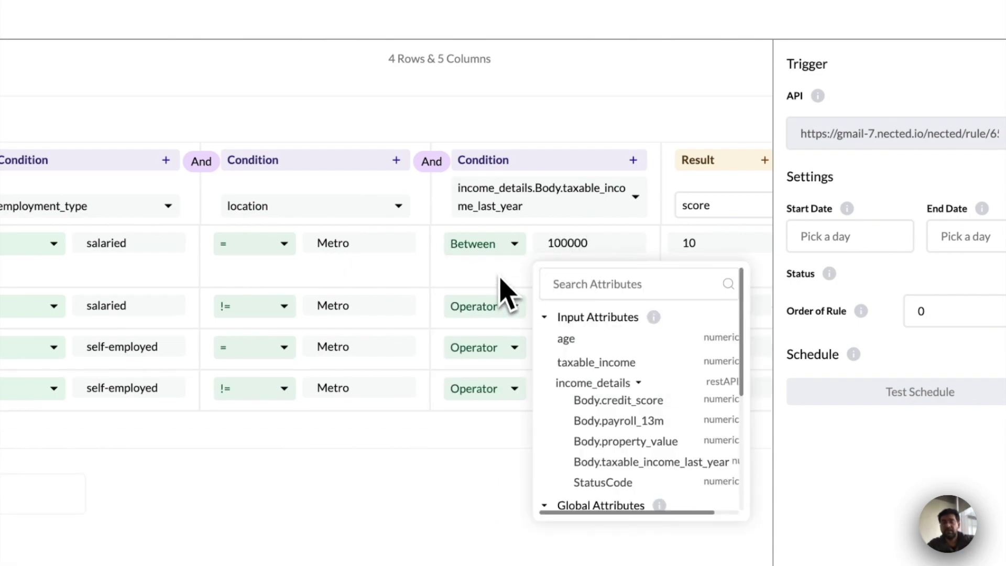
left_click(573, 270)
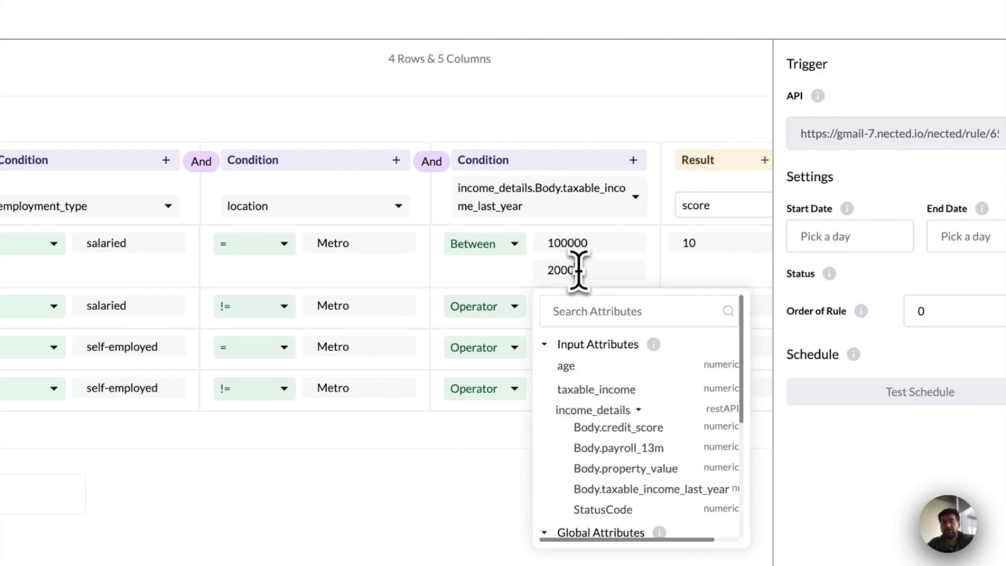
key("Escape")
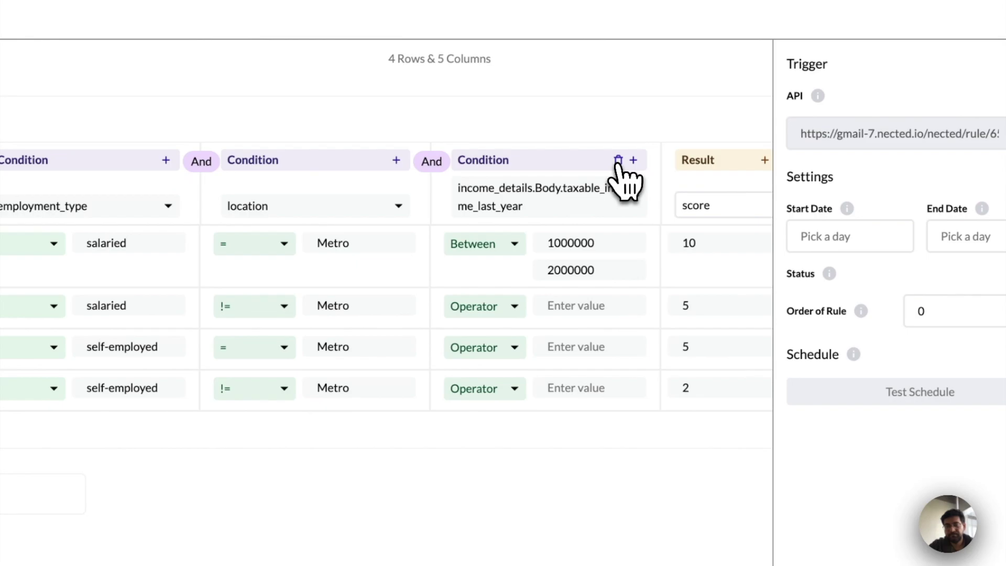
left_click(619, 160)
left_click(583, 335)
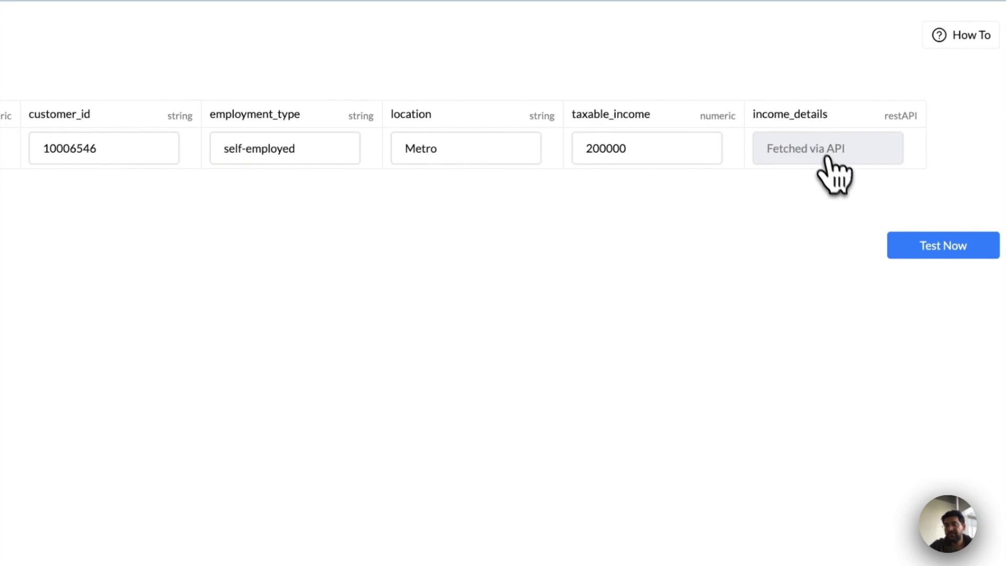
Test the rule with the prefilled input values, review the JSON output, and back out of publishing it over API.
left_click(912, 244)
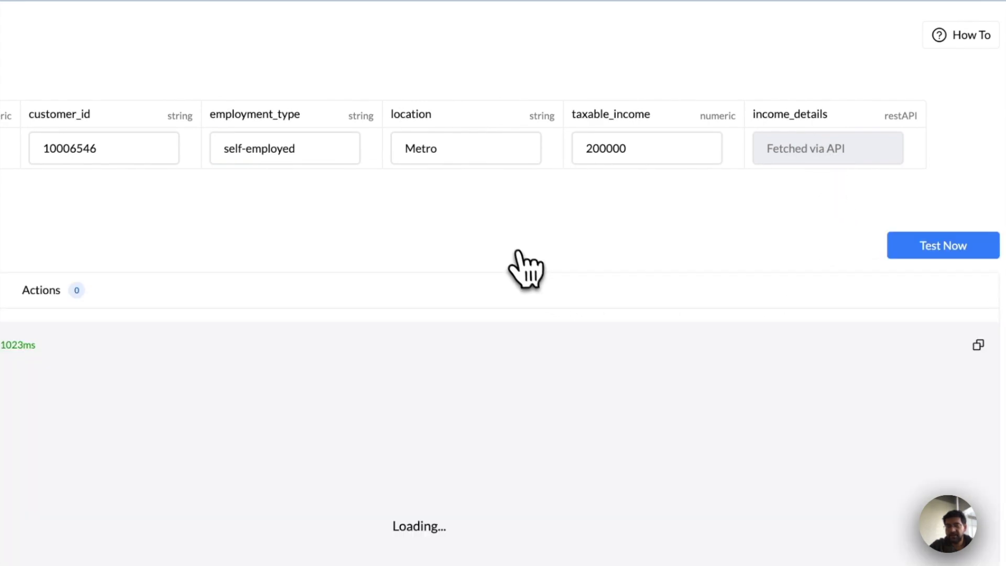
scroll(21, 446, "down", 2)
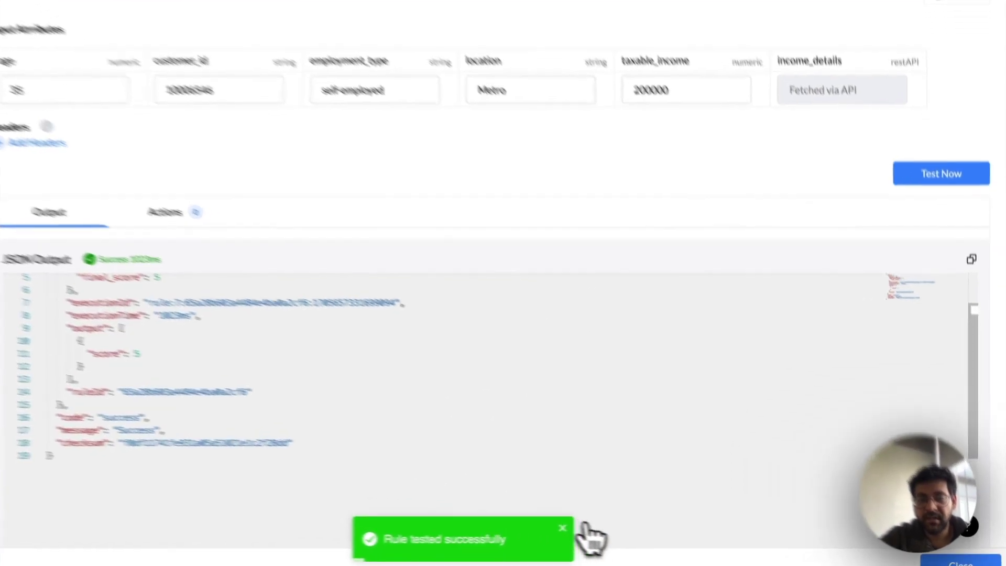
left_click(501, 516)
left_click(914, 559)
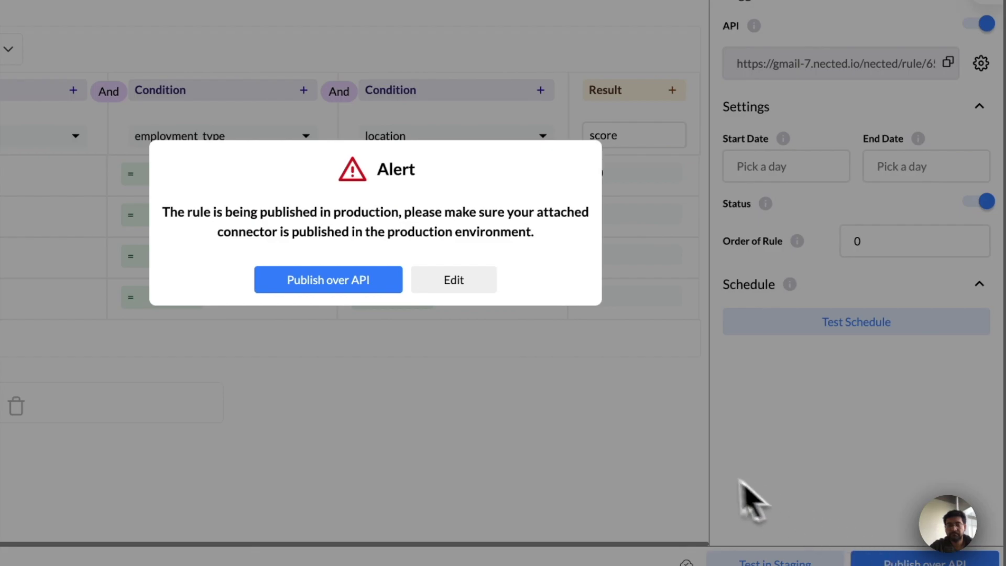
left_click(416, 287)
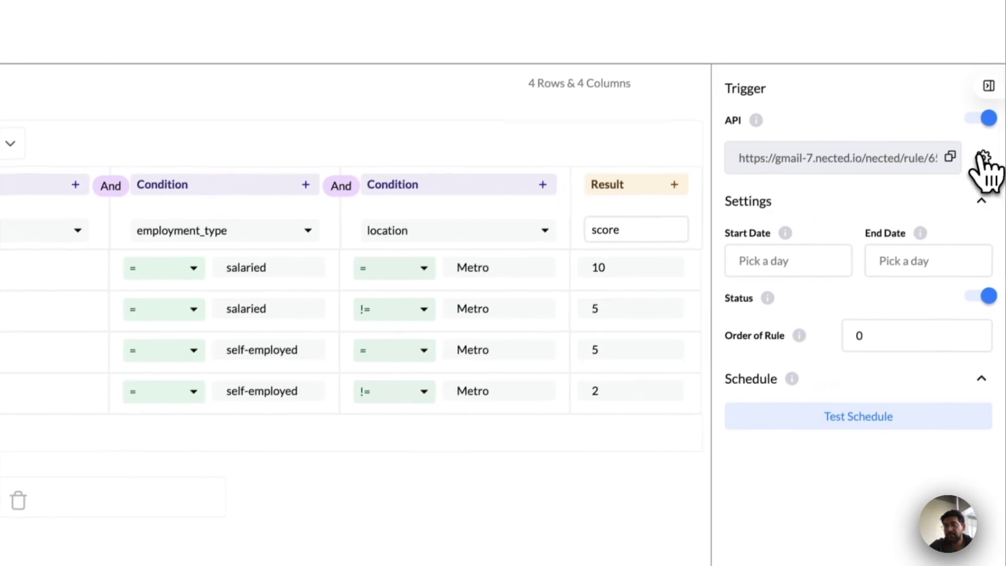
Review the age through taxable_income body parameters in the rule's API settings, and return to the decision table.
left_click(981, 156)
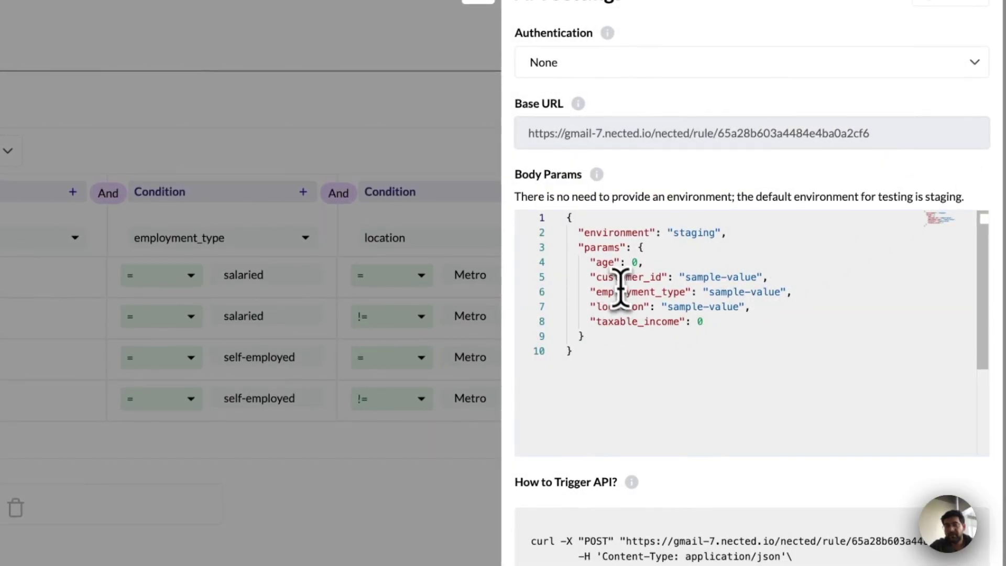
left_click_drag(598, 262, 695, 321)
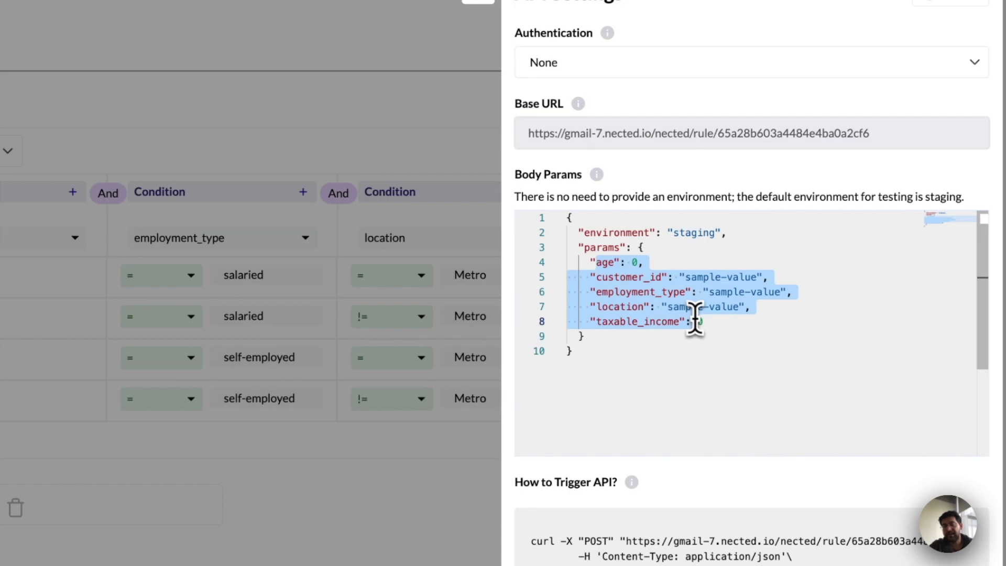
left_click(717, 322)
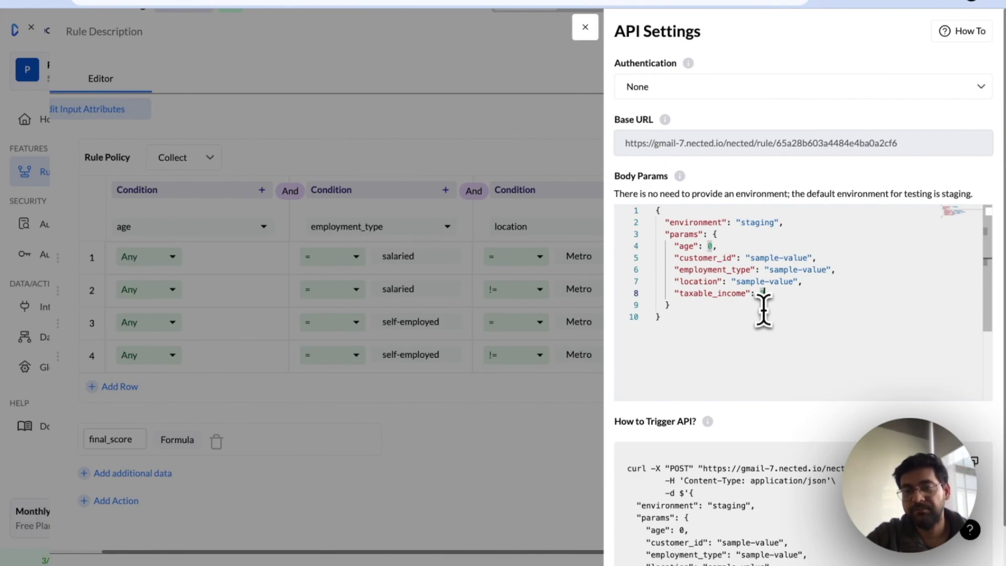
left_click(585, 26)
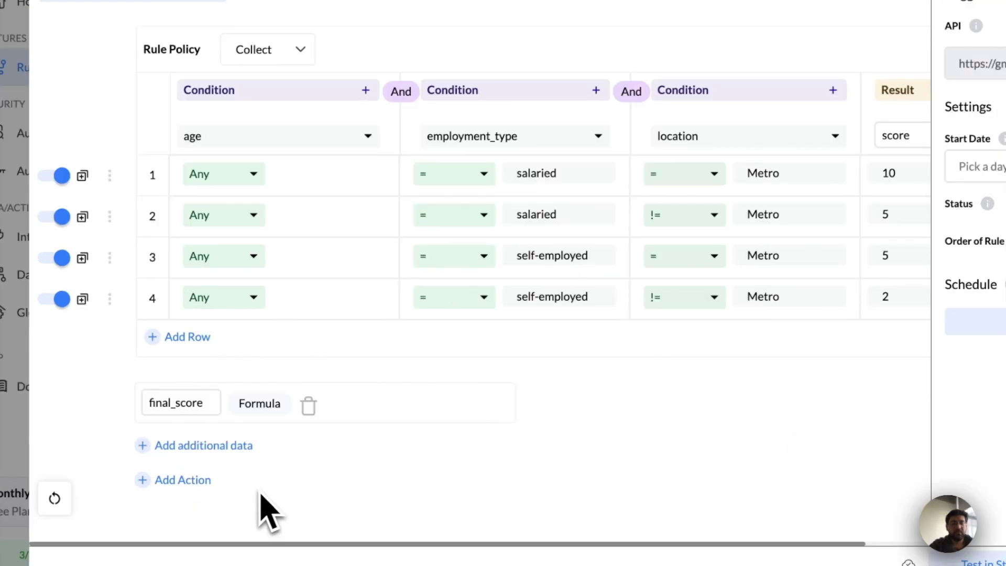
Look through the available action connectors and add an action that uses the EcommerceDB postgres connector.
left_click(180, 500)
scroll(243, 427, "down", 5)
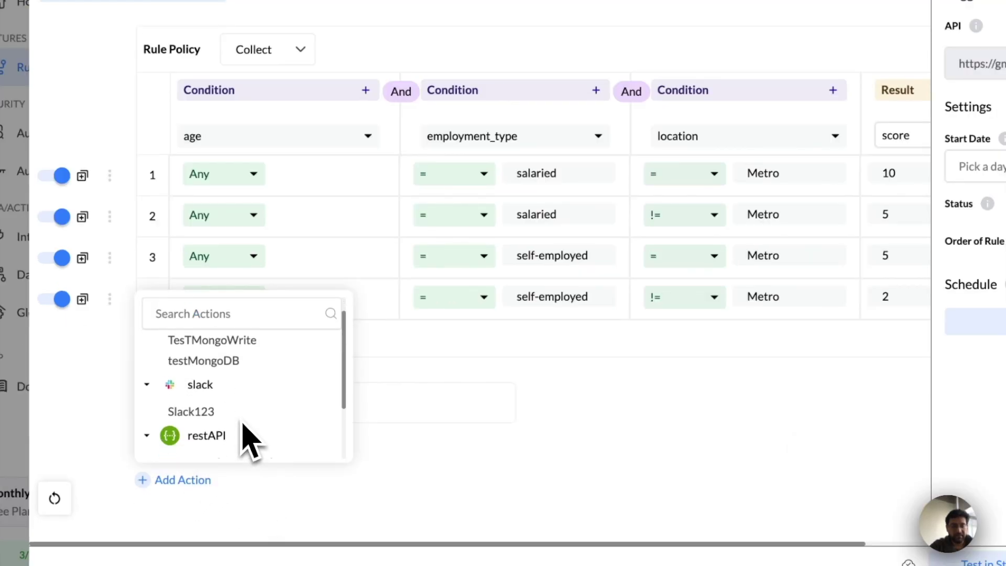
scroll(242, 424, "down", 5)
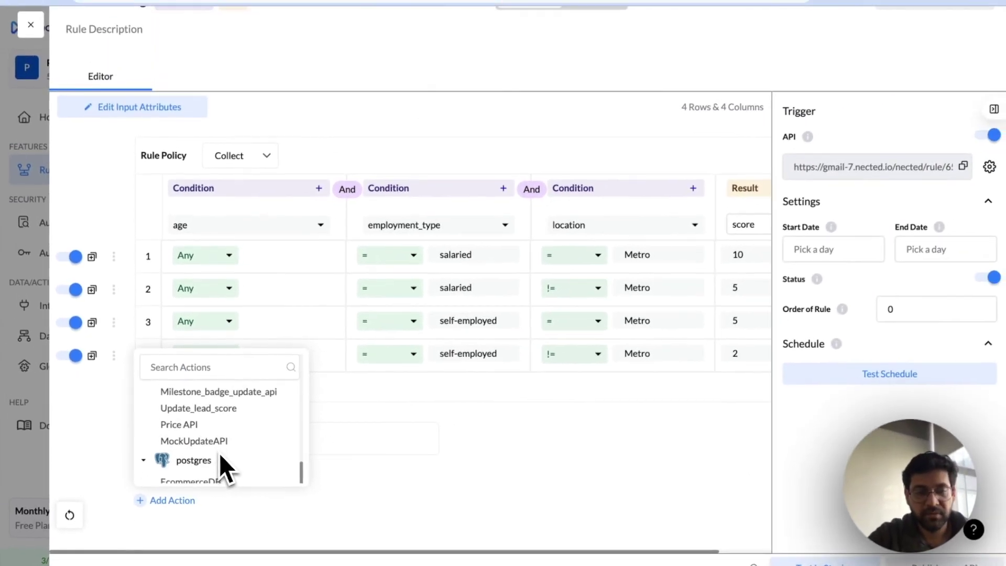
scroll(219, 461, "up", 10)
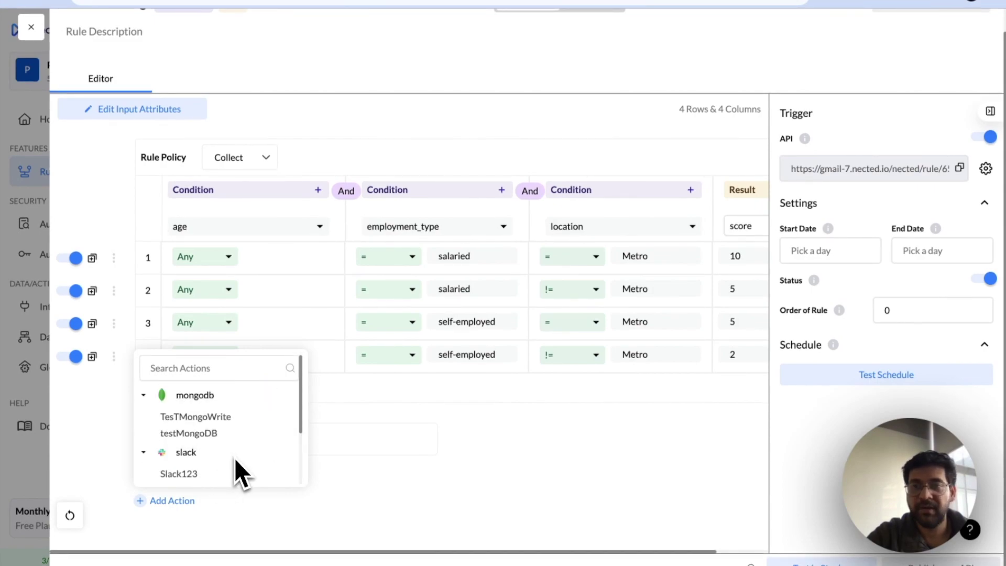
scroll(234, 457, "down", 3)
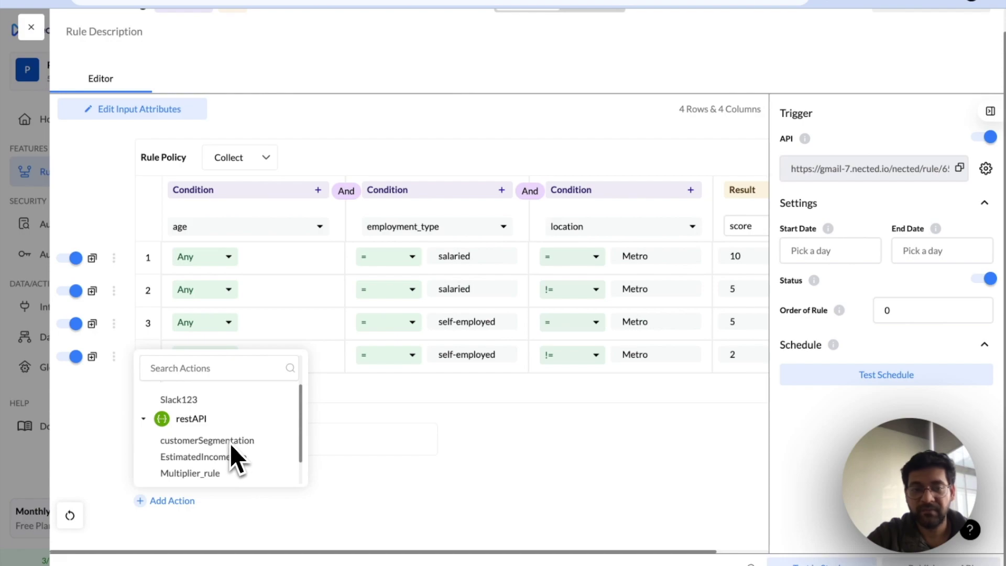
scroll(231, 445, "down", 5)
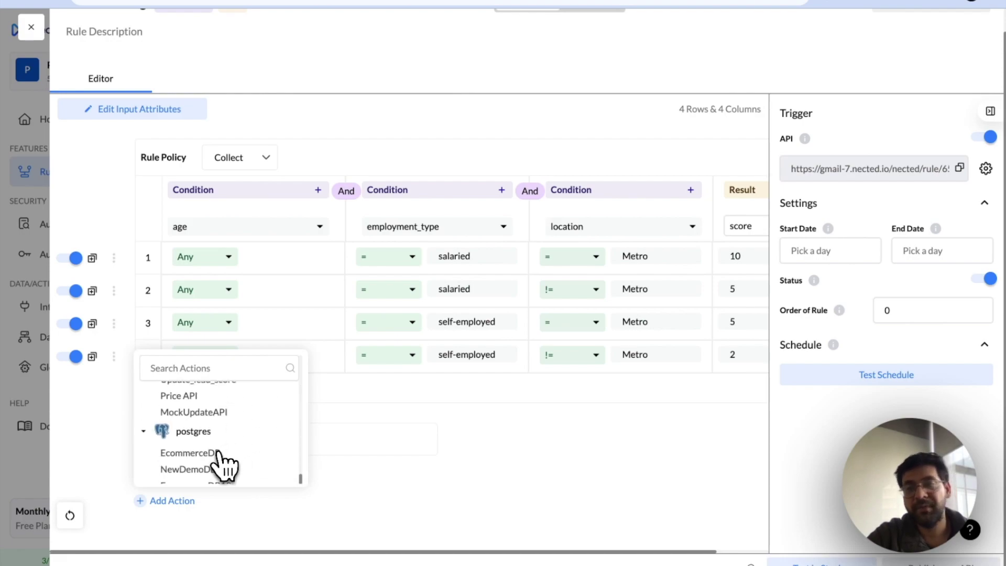
scroll(226, 464, "down", 1)
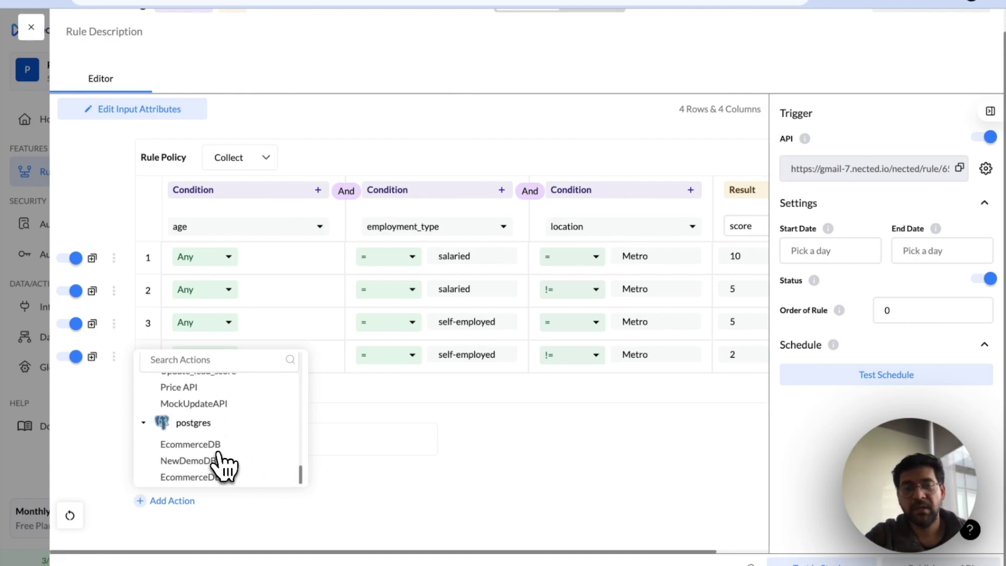
scroll(219, 452, "down", 1)
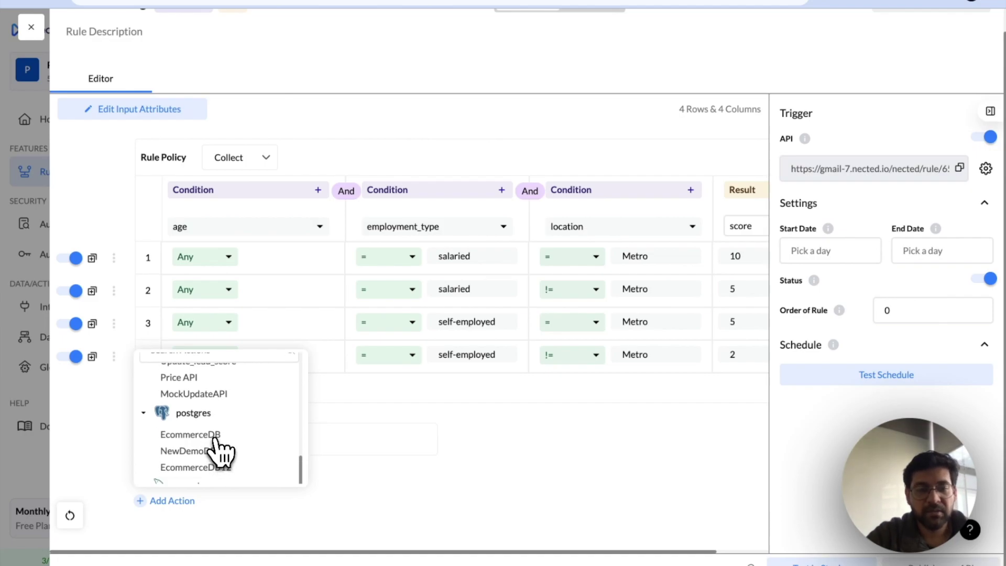
left_click(223, 443)
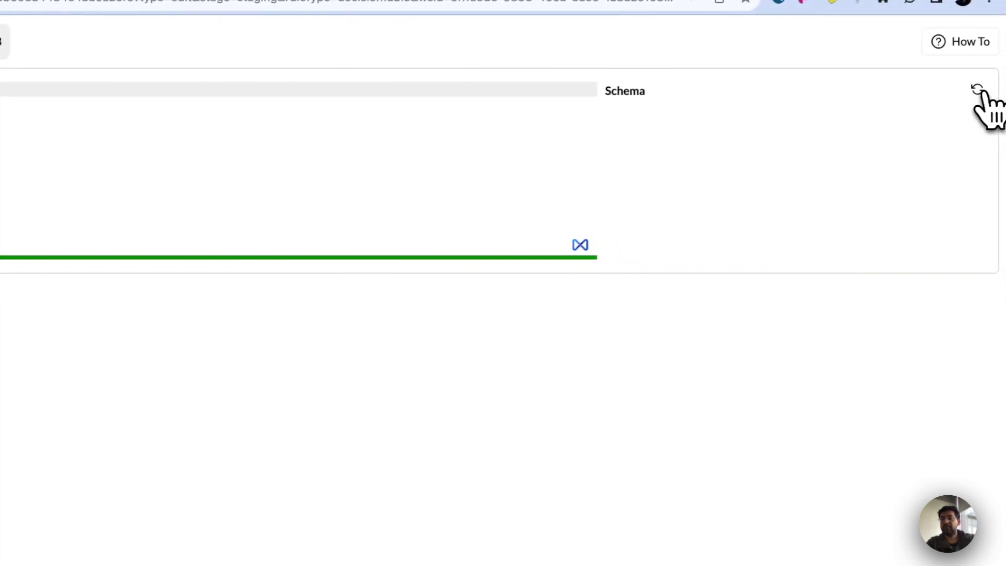
Try starting an update statement in the EcommerceDB action's query editor, and clear it.
type("update")
key("BackSpace")
key("BackSpace")
key("BackSpace")
key("BackSpace")
key("BackSpace")
key("BackSpace")
key("BackSpace")
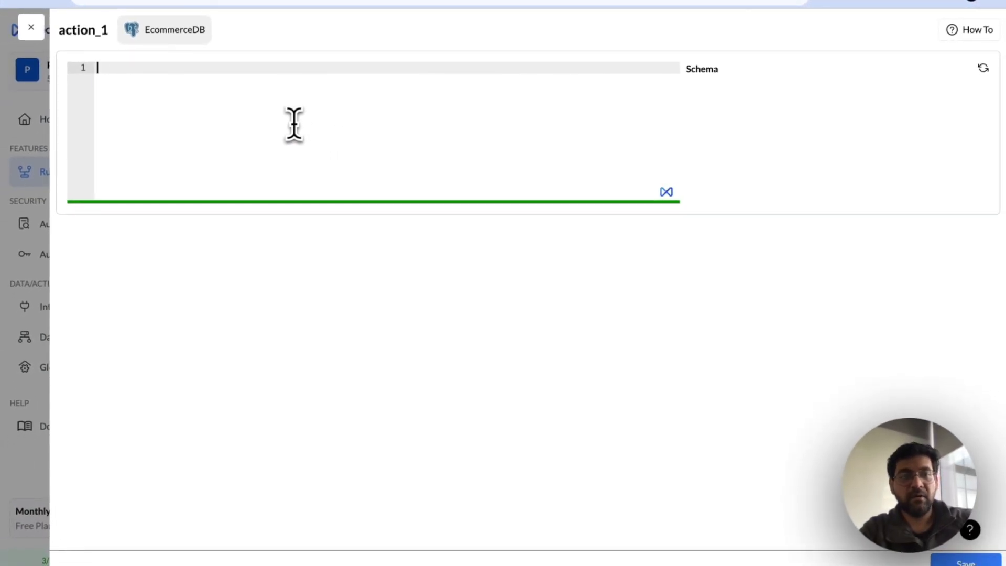
Bring up the customInput attribute suggestions in the action's query editor by entering custom, and clear the text.
type("custom")
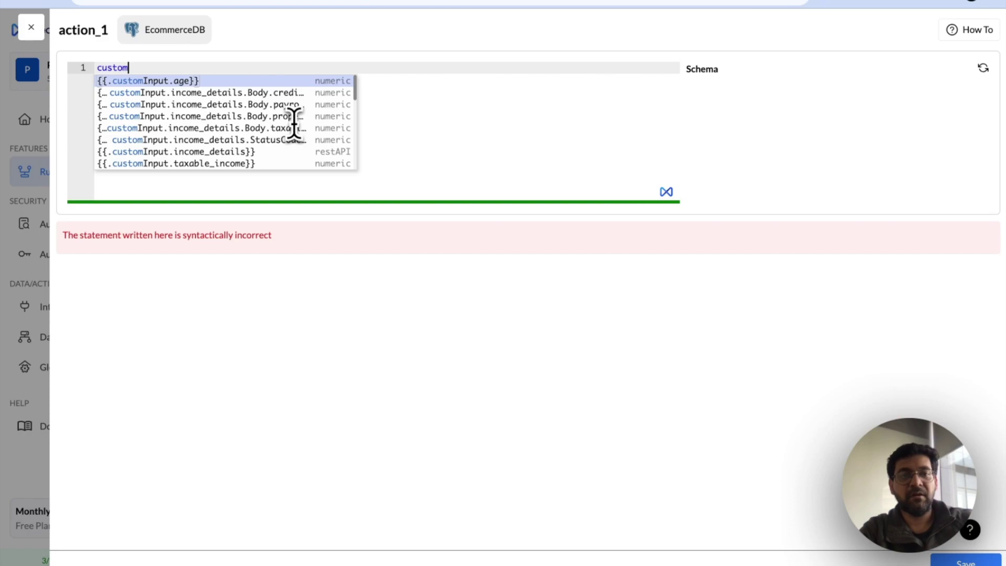
key("BackSpace")
key("BackSpace")
key("BackSpace")
key("BackSpace")
key("BackSpace")
key("BackSpace")
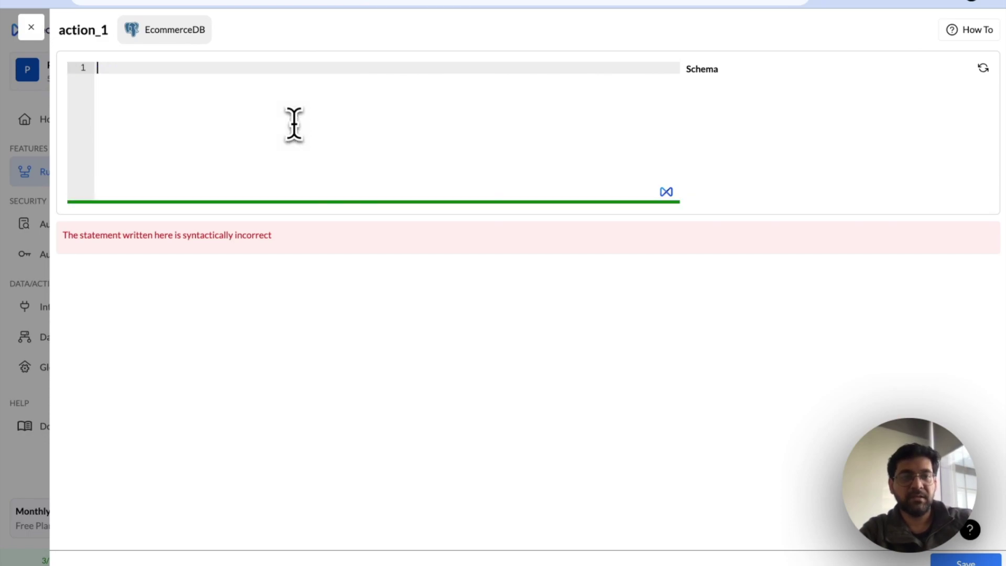
Bring up the dataSet attribute suggestions in the action's query editor by entering dataset, and clear the text.
type("datae")
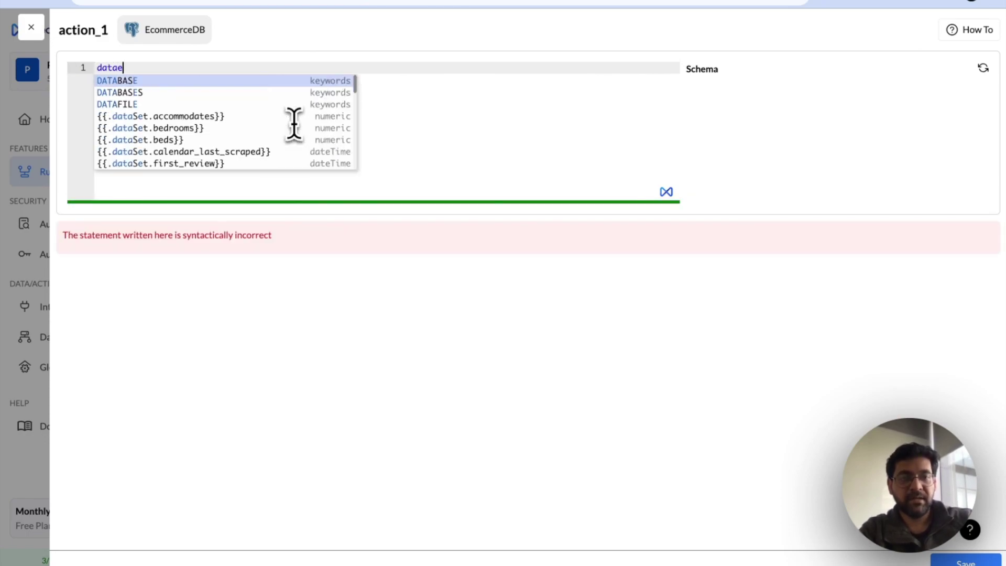
key("BackSpace")
type("set")
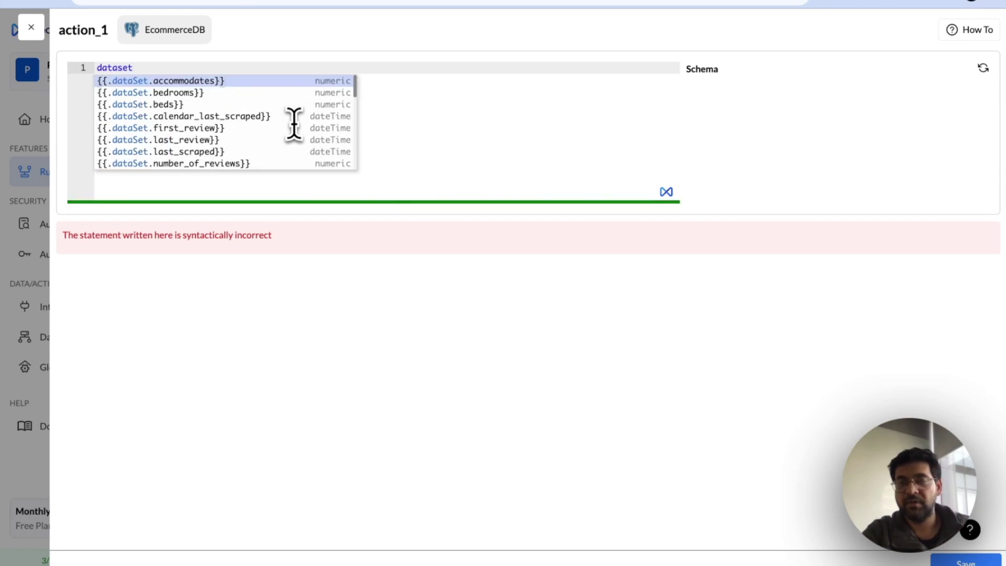
key("BackSpace")
key("BackSpace")
key("BackSpace")
key("BackSpace")
key("BackSpace")
key("BackSpace")
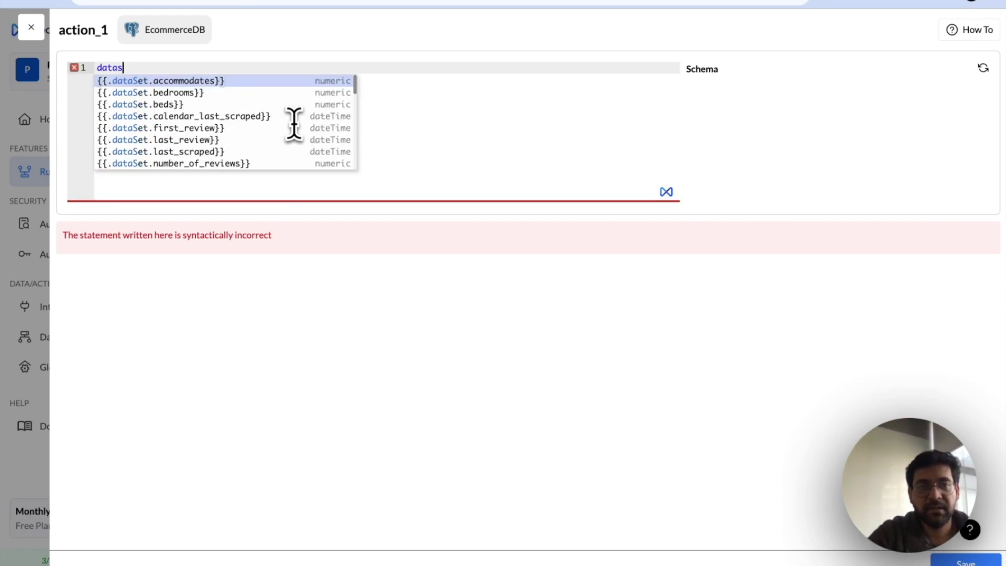
key("BackSpace")
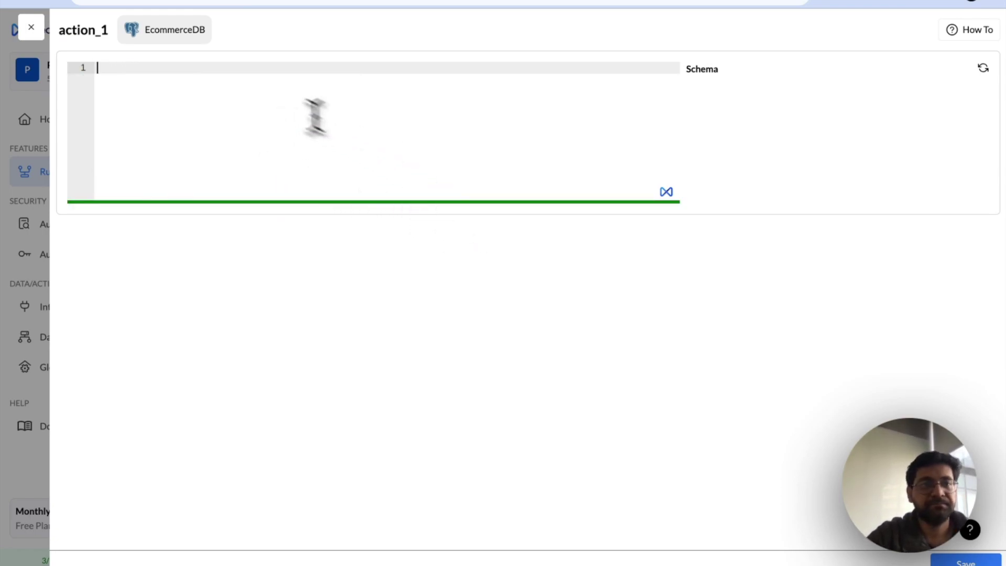
Remove the EcommerceDB action from the decision table and add an action that uses the MockUpdateAPI connector.
left_click(36, 15)
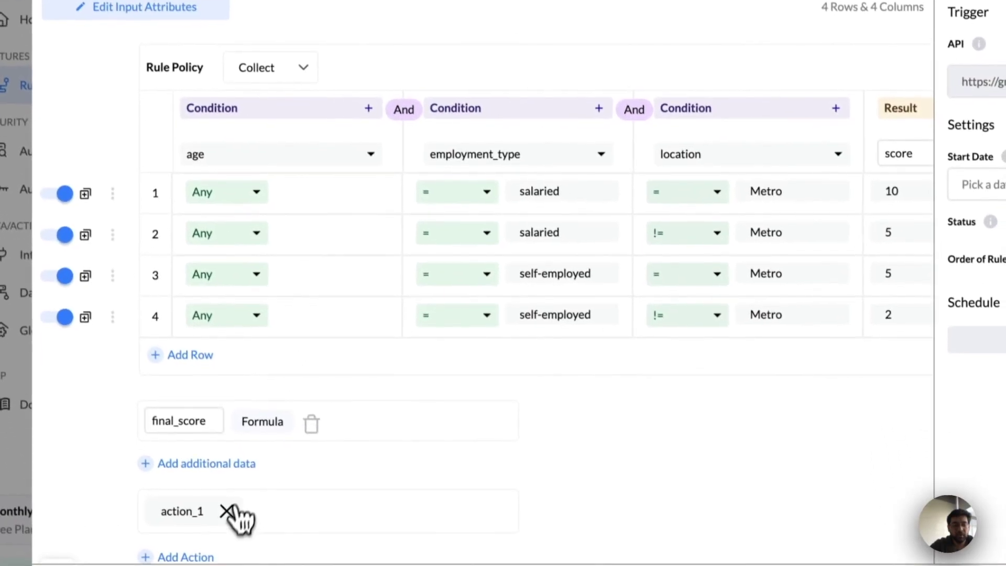
left_click(234, 514)
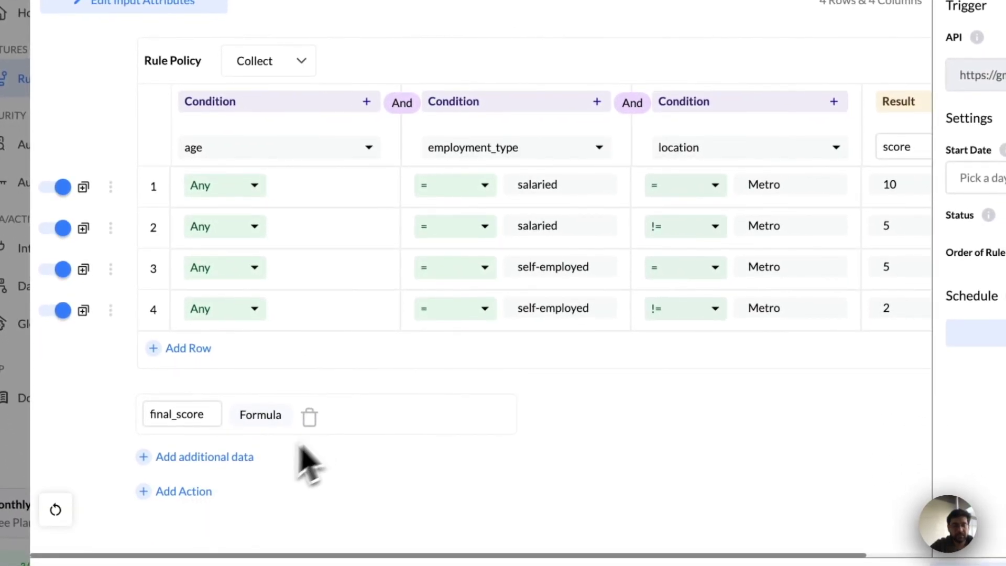
left_click(210, 493)
scroll(264, 439, "down", 10)
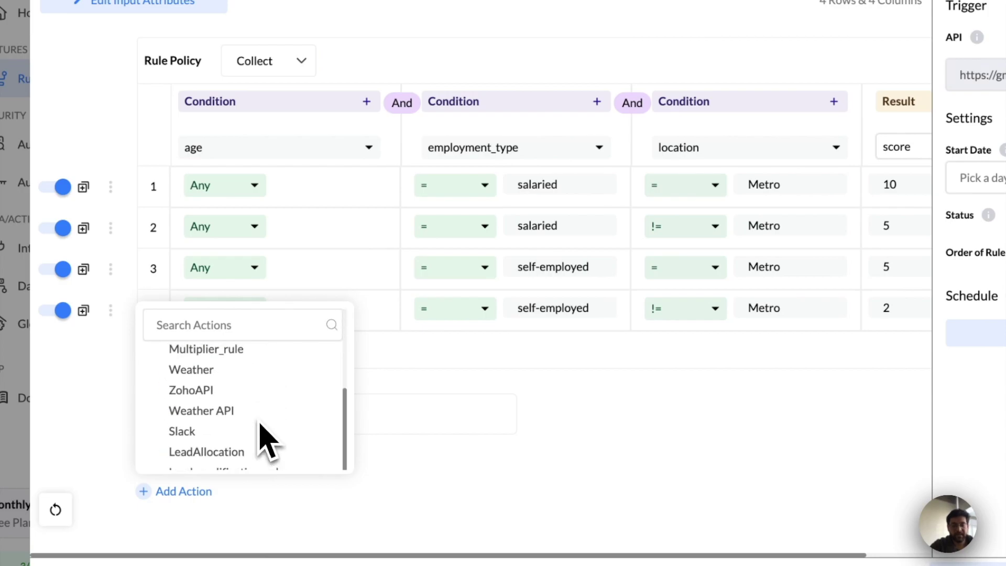
scroll(265, 439, "down", 3)
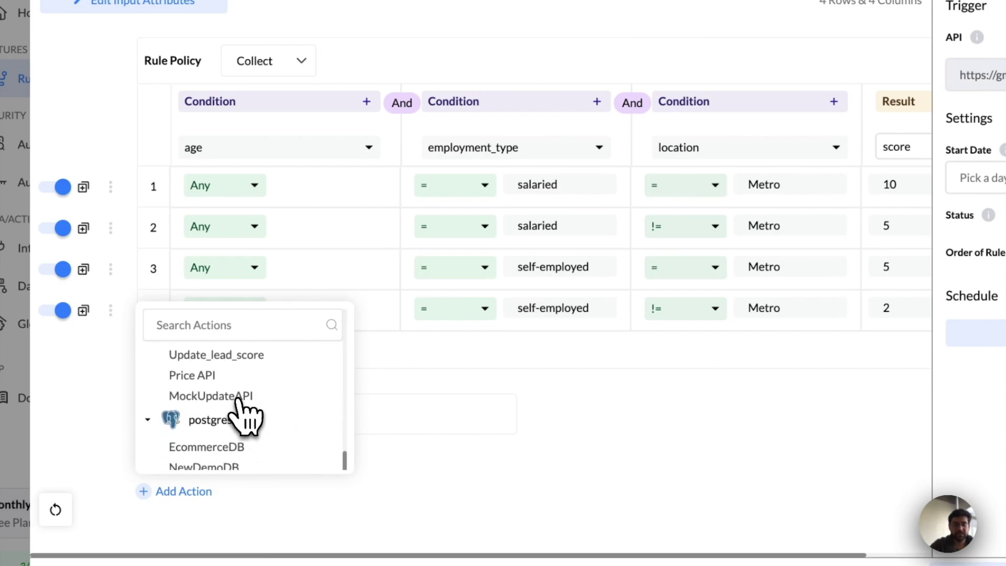
left_click(239, 398)
Set the MockUpdateAPI action's method to POST and its content type to JSON.
left_click(845, 14)
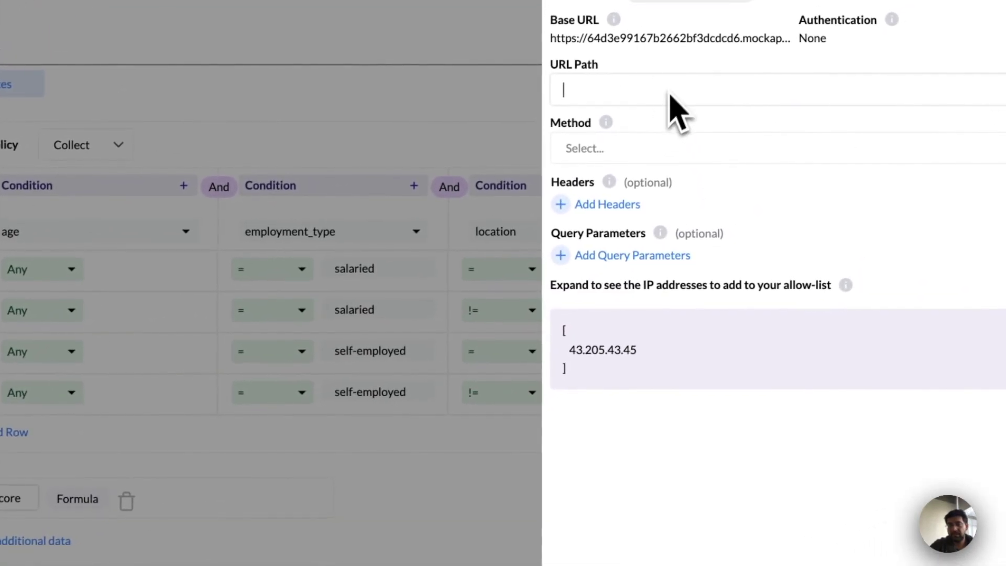
left_click(833, 70)
left_click(631, 214)
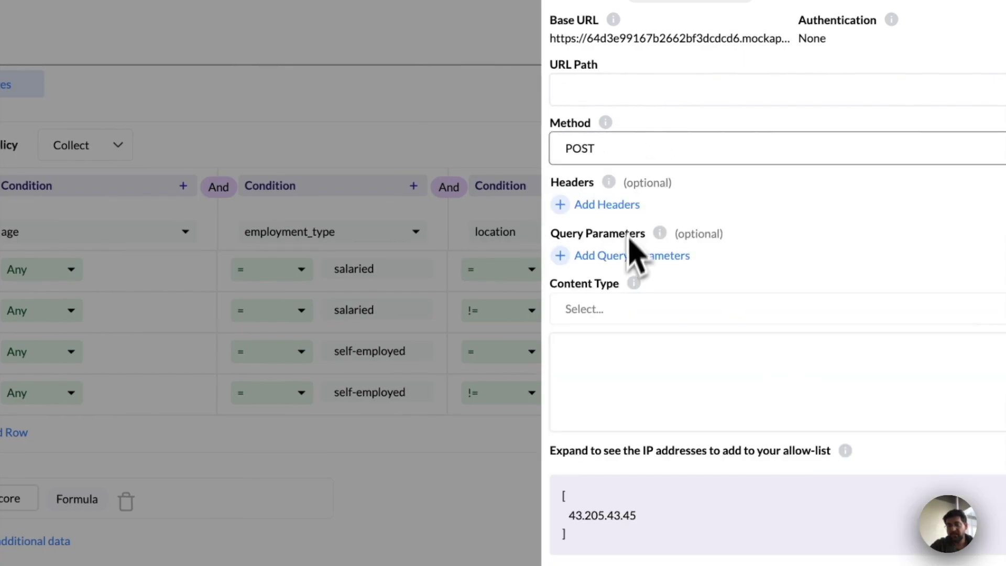
left_click(613, 310)
left_click(609, 425)
Start the action's JSON body with a pair of curly braces enclosing an empty line.
left_click(642, 393)
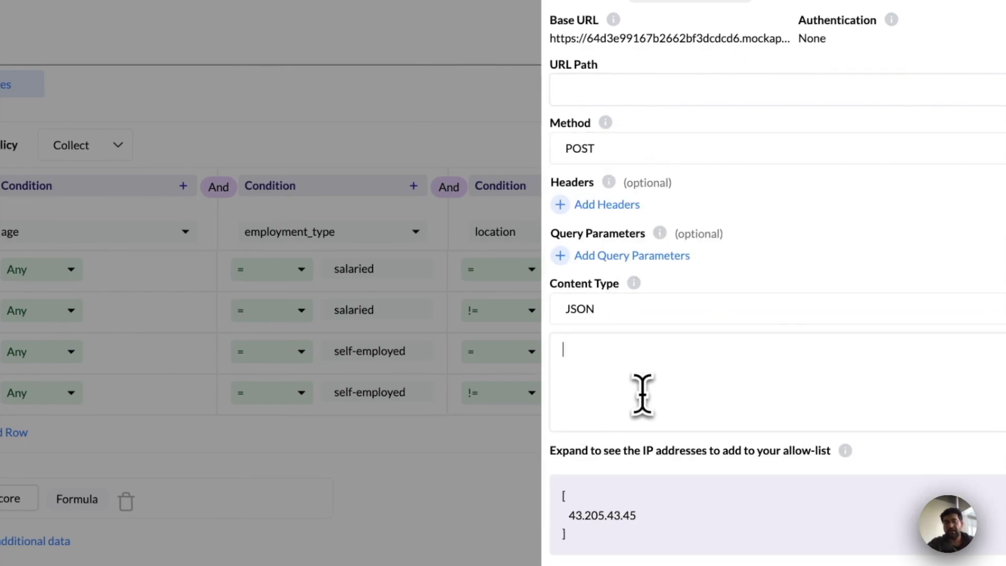
type("{")
key("Return")
type("{")
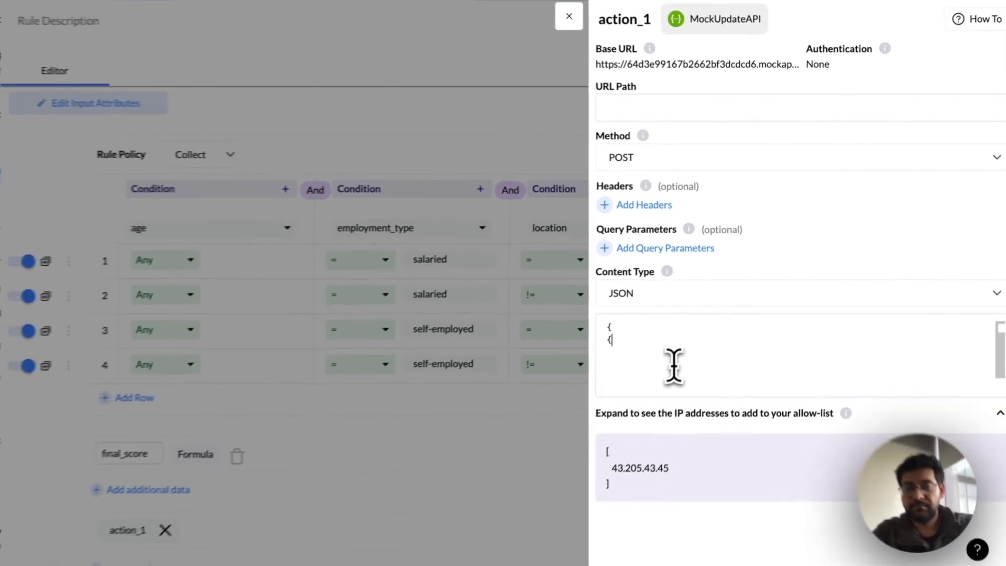
key("BackSpace")
type("}")
key("Left")
key("Return")
Add a "customer_id" key to the JSON body with the value "{{.customInput.customer_id}}", followed by a comma.
type("\"customer_i")
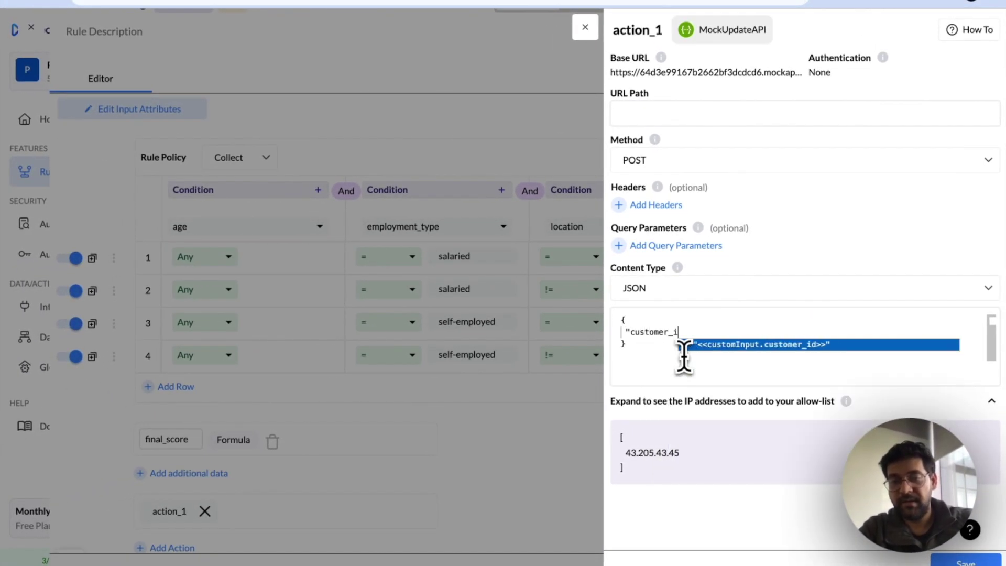
type("d\": custominp")
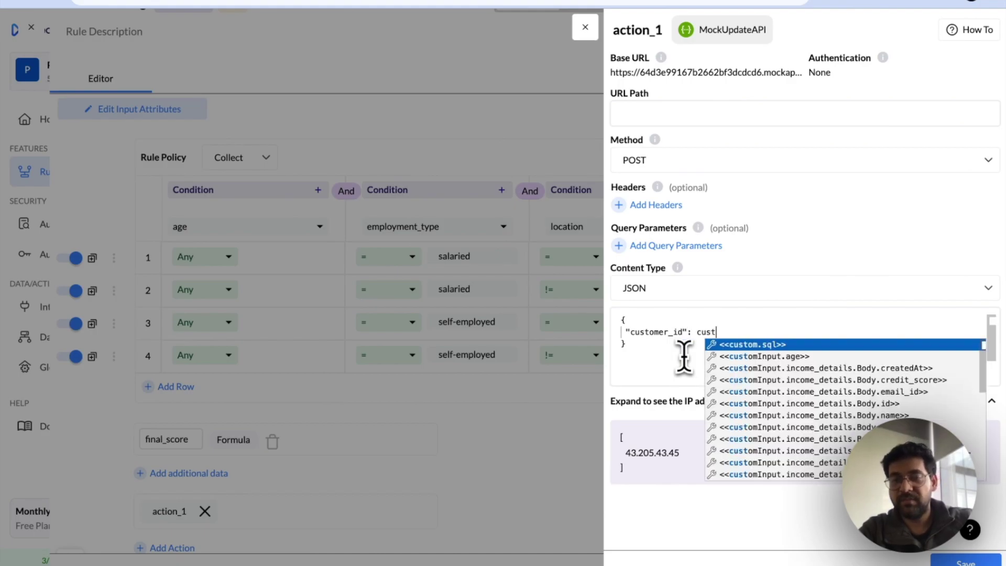
key("BackSpace")
key("BackSpace")
key("BackSpace")
type("er_")
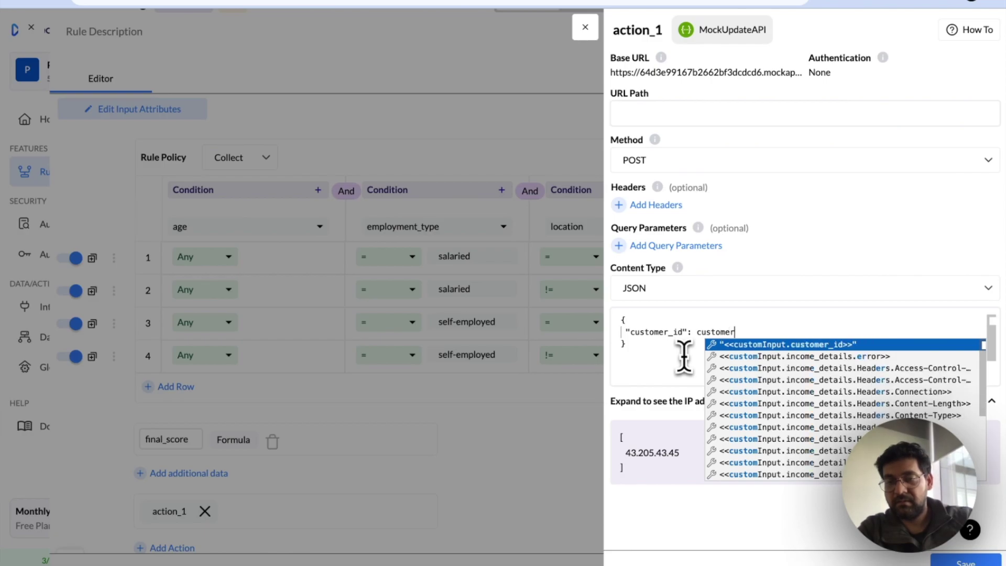
key("Return")
type(",")
key("Return")
Add a "score" key to the JSON body with the value {{.additionalData.final_score}}.
type("\"")
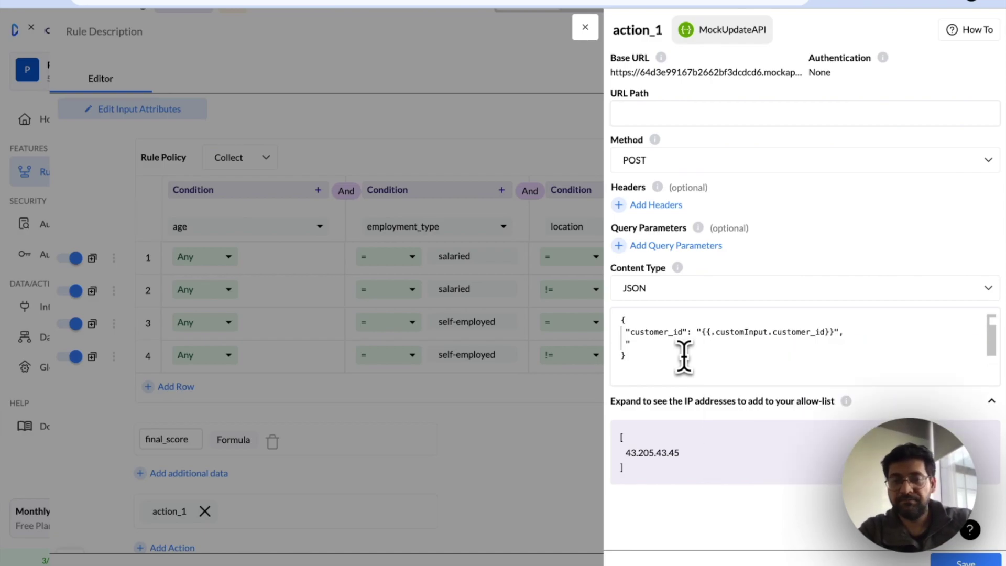
type("score\": {{")
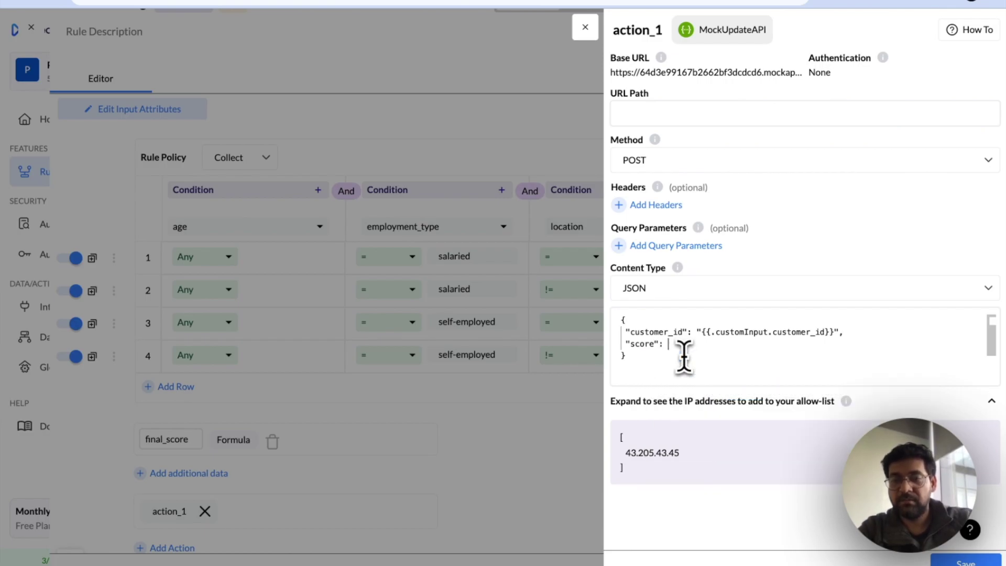
key("Return")
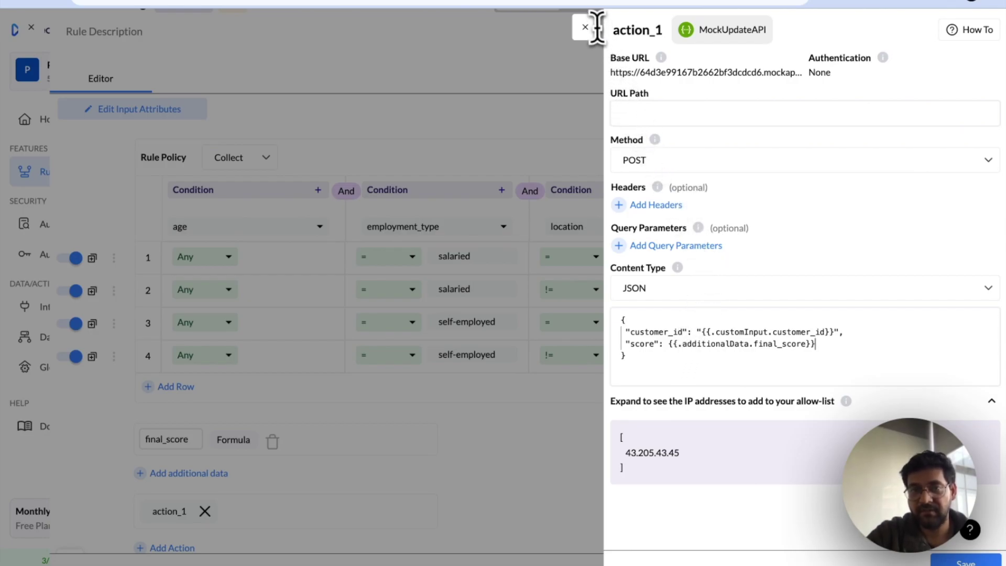
Rename the action as UpdateScoreAPI and save it.
double_click(633, 30)
type("Upda")
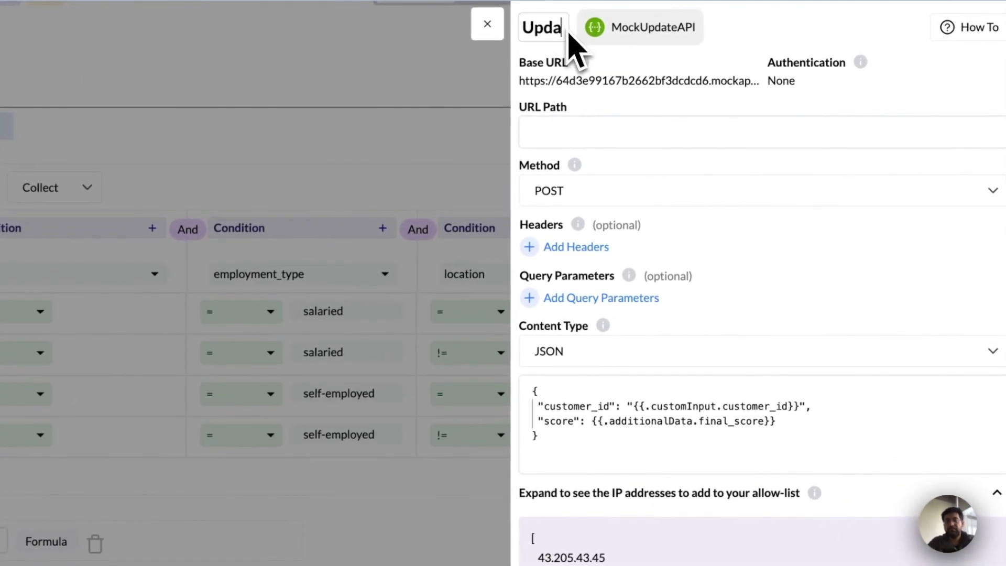
type("teScoreAPI")
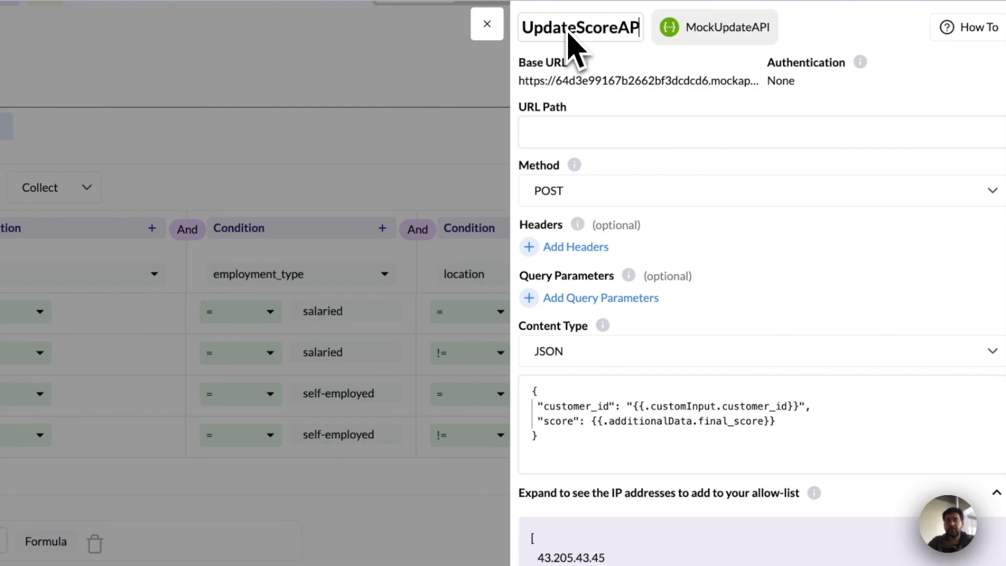
left_click(960, 558)
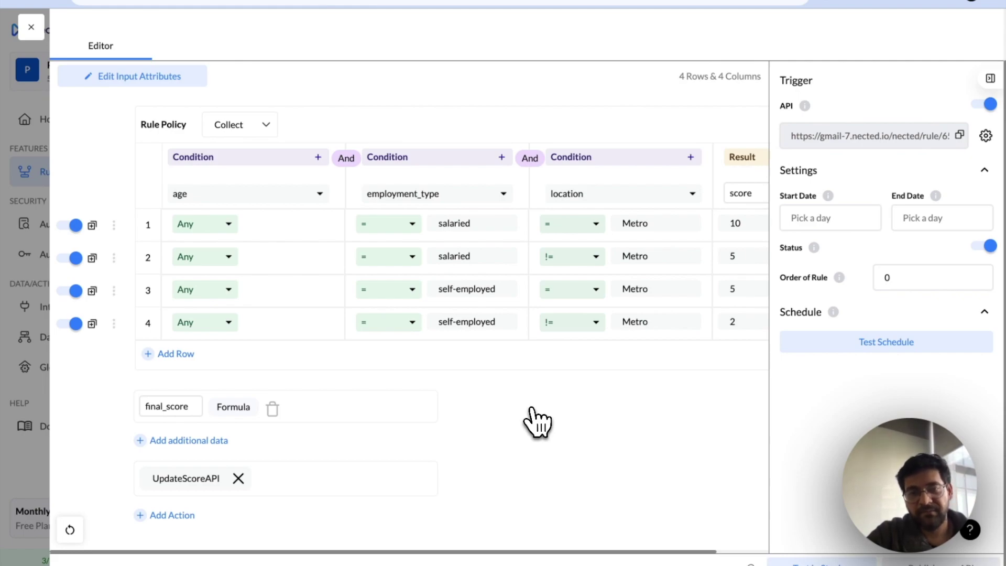
View the result column types, then add a condition column after location with Formula as its property.
scroll(534, 422, "right", 2)
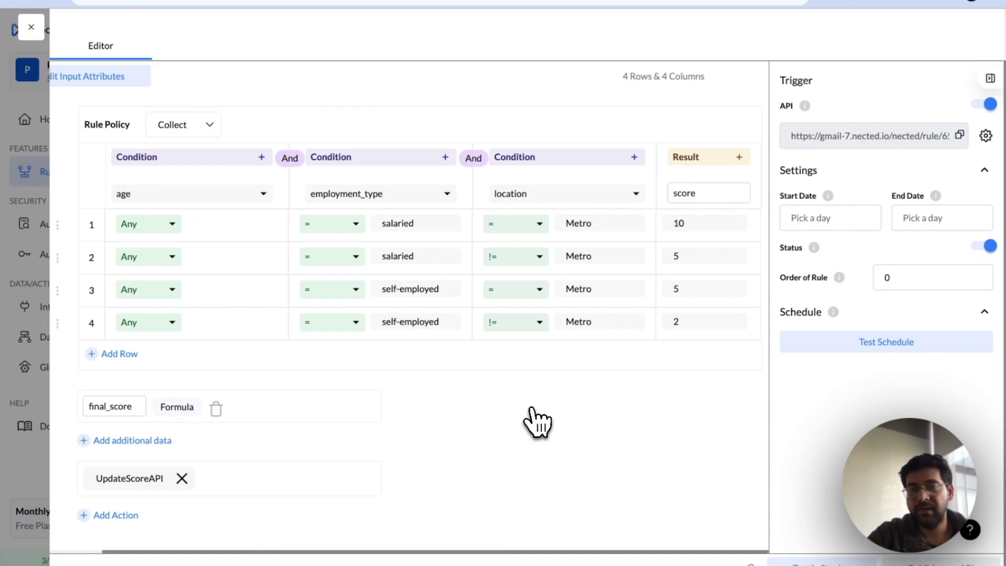
left_click(738, 157)
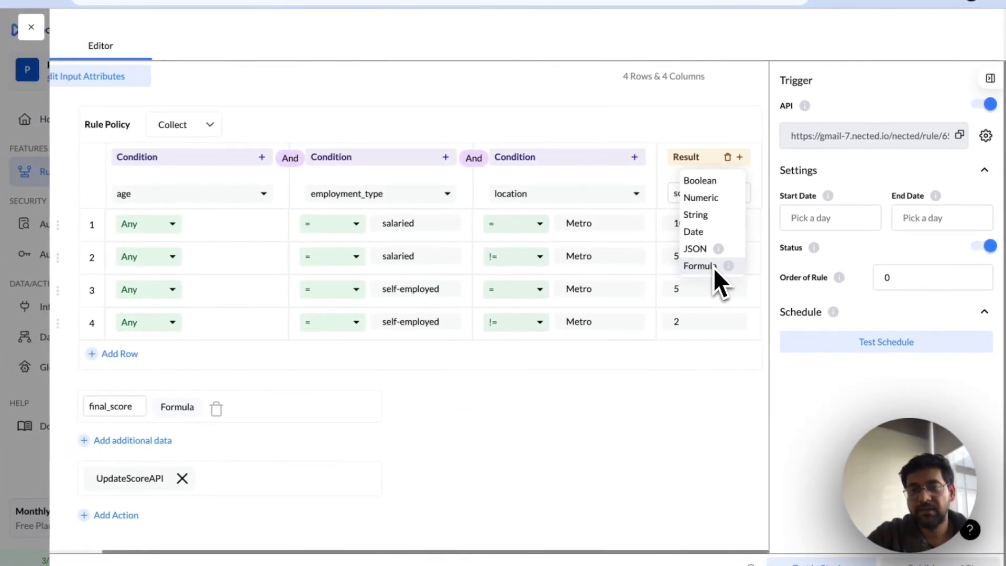
left_click(634, 157)
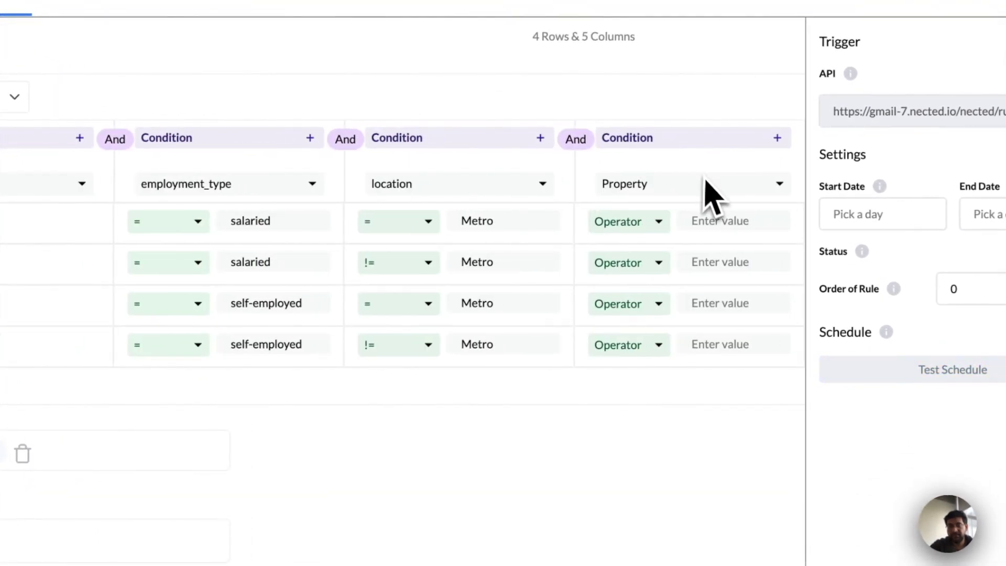
left_click(664, 192)
scroll(655, 374, "down", 5)
scroll(658, 360, "up", 5)
left_click(629, 281)
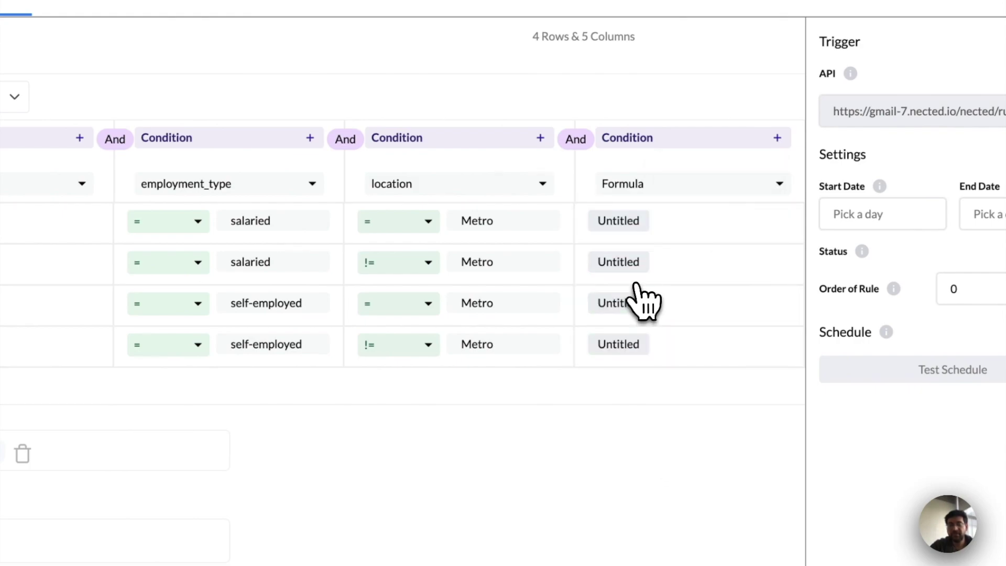
Clear the default comment from the first row's formula and bring up the customInput suggestions by entering custom.
left_click(626, 223)
key("ctrl+a")
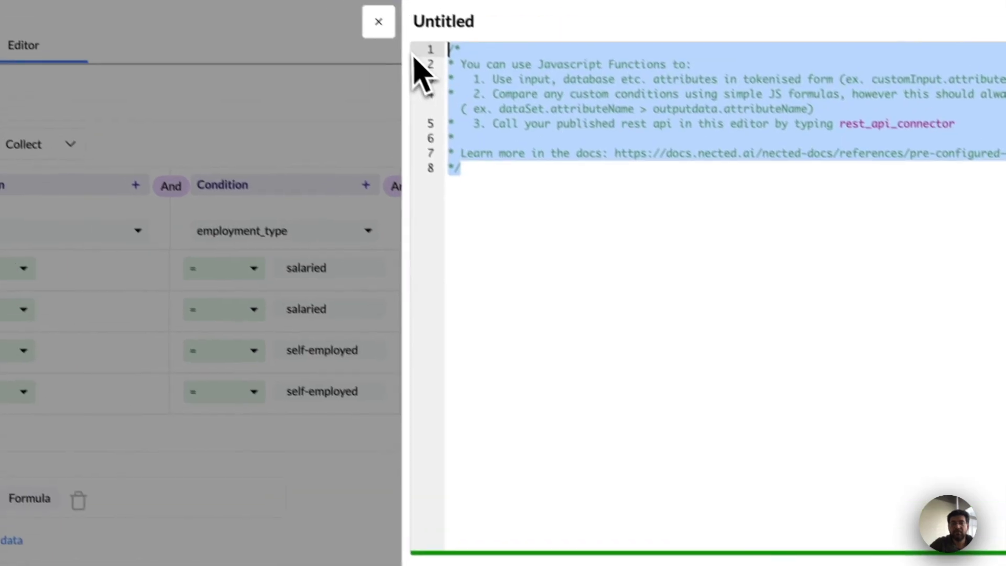
key("BackSpace")
type("custom")
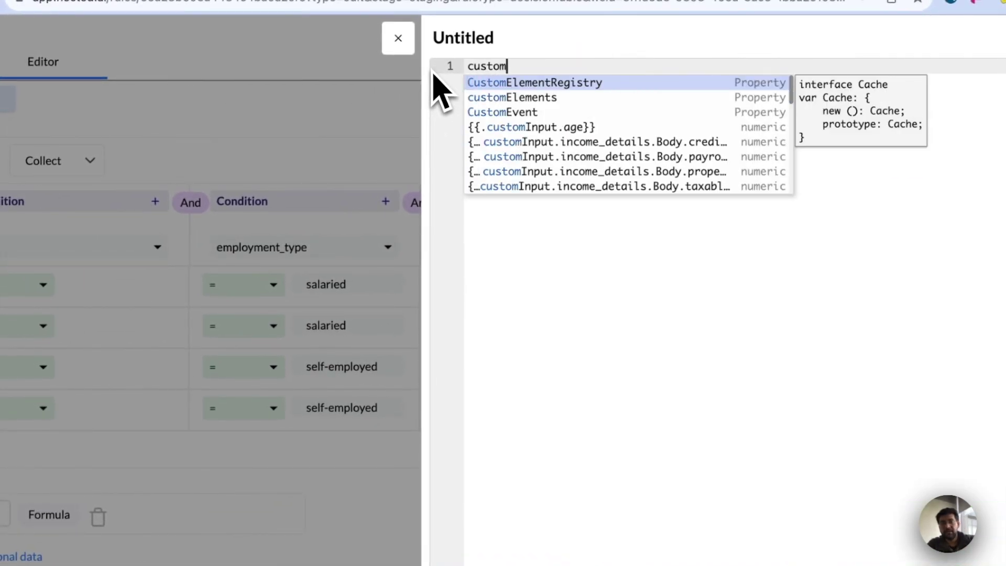
key("Down")
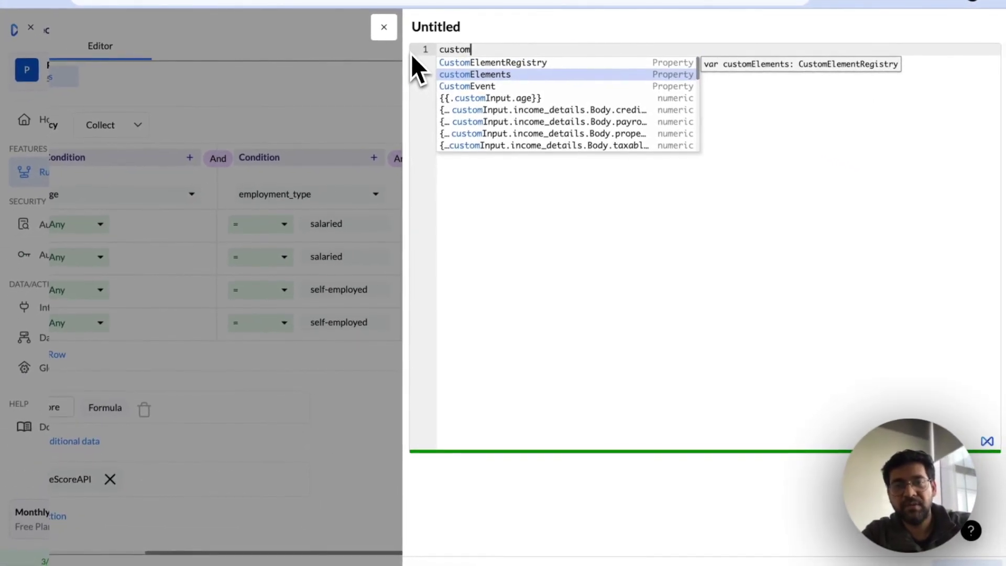
key("Down")
key("Down")
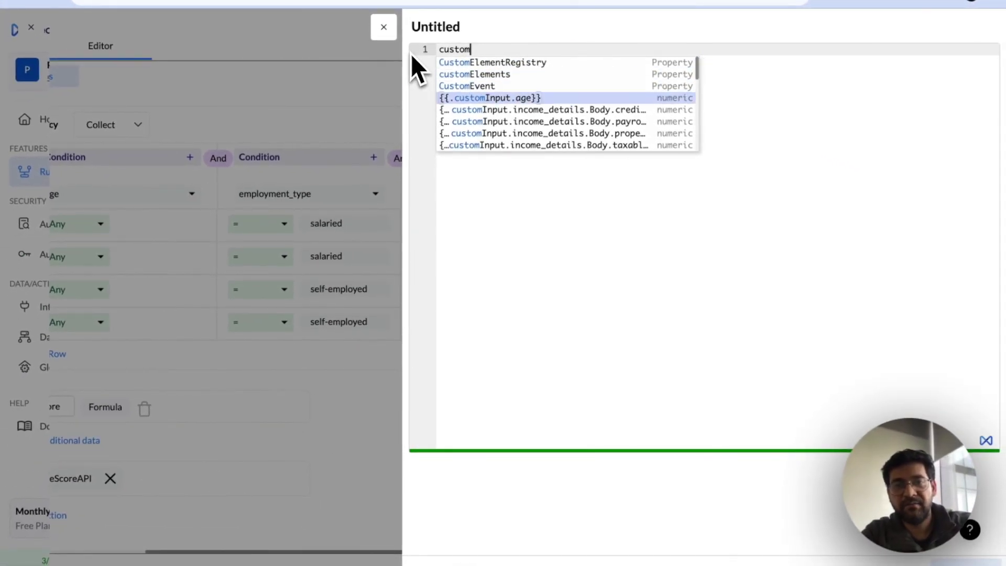
Clear the text in the first row's formula and insert the {{.customInput.age}} attribute.
key("BackSpace")
key("BackSpace")
key("BackSpace")
key("BackSpace")
key("BackSpace")
key("BackSpace")
type("o")
key("BackSpace")
type("custom")
key("Down")
key("Down")
key("Down")
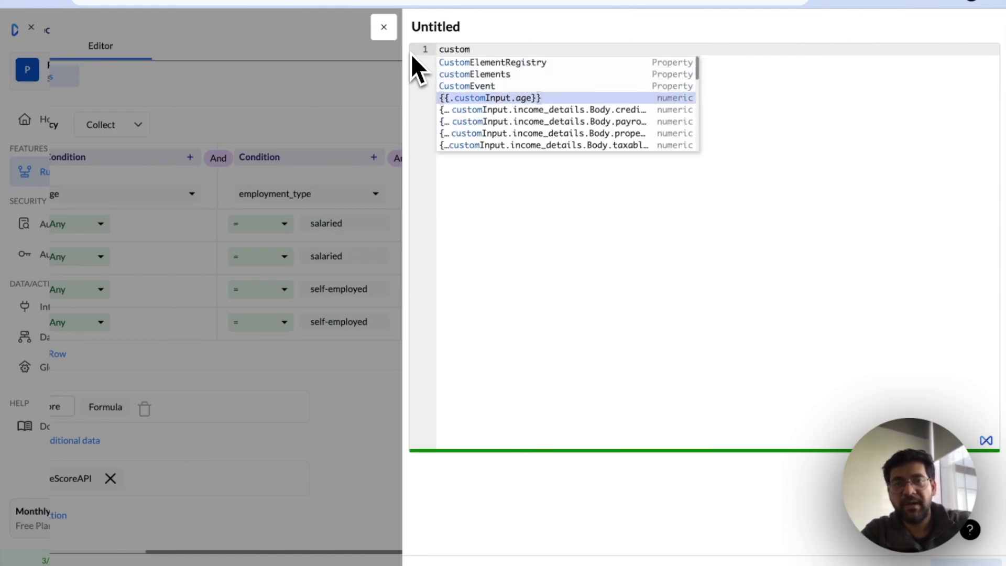
key("Return")
Complete the formula as {{.customInput.age}} * {{.customInput.income_details.Body.credit_score}} > 0 and leave the formula editor.
type(">")
key("BackSpace")
type("+ c")
type("u")
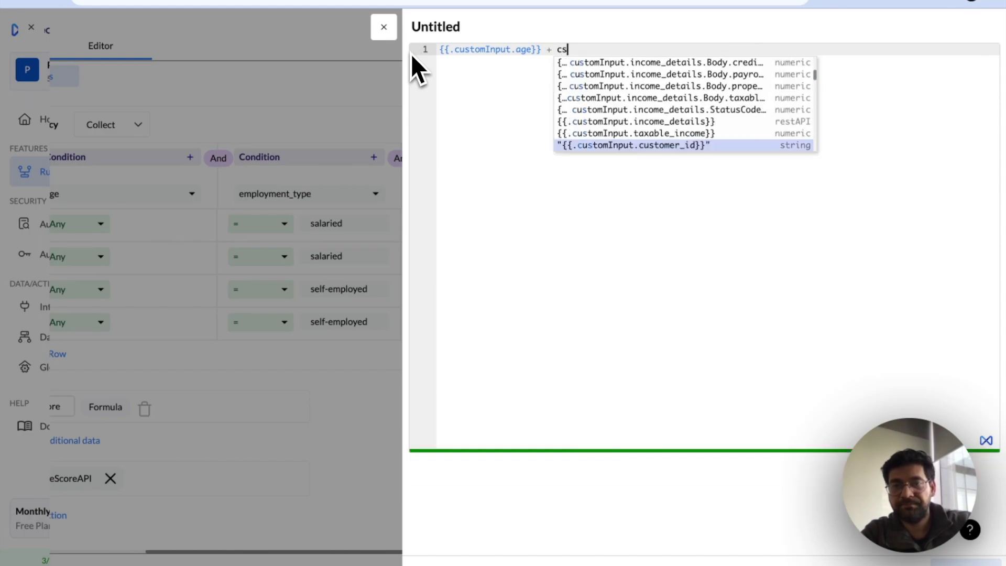
key("BackSpace")
key("BackSpace")
key("BackSpace")
key("BackSpace")
type("ustom")
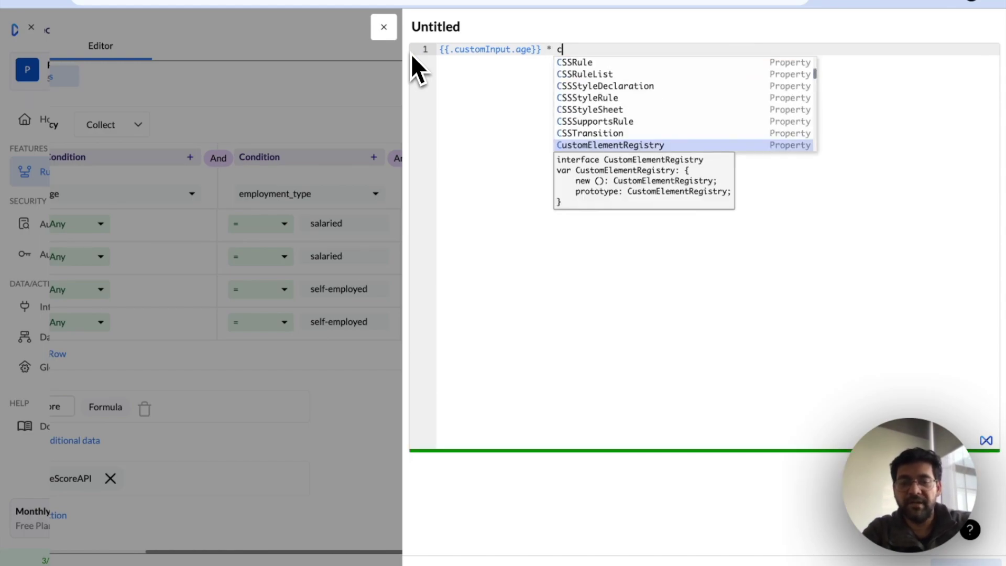
key("Down")
key("Down")
key("Down")
key("Down")
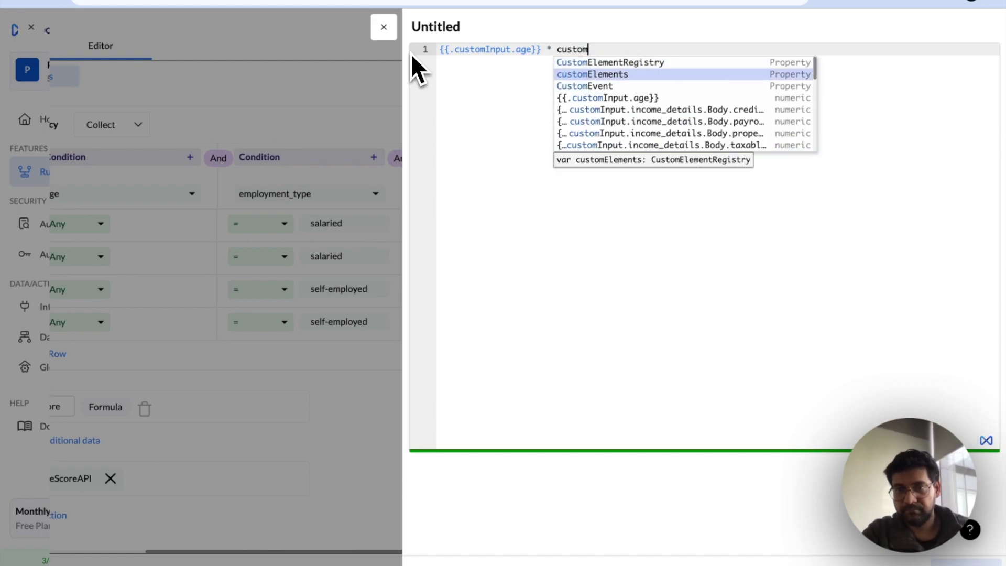
key("Return")
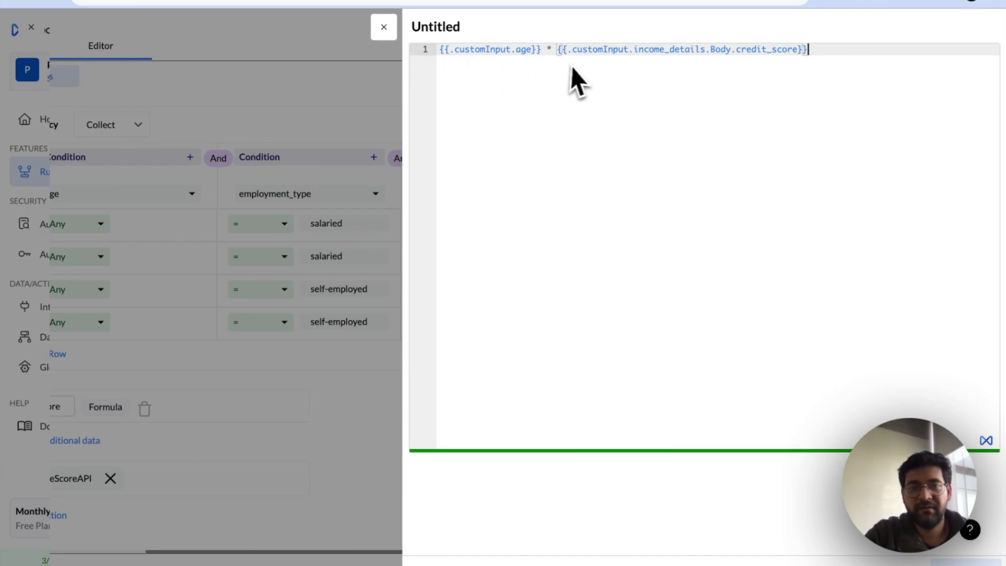
type("> 0")
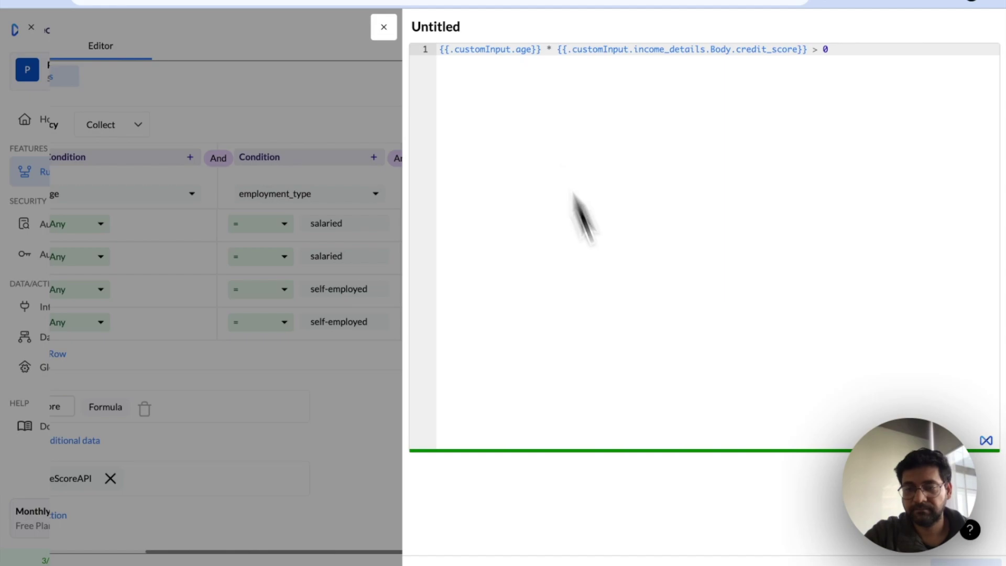
left_click(880, 495)
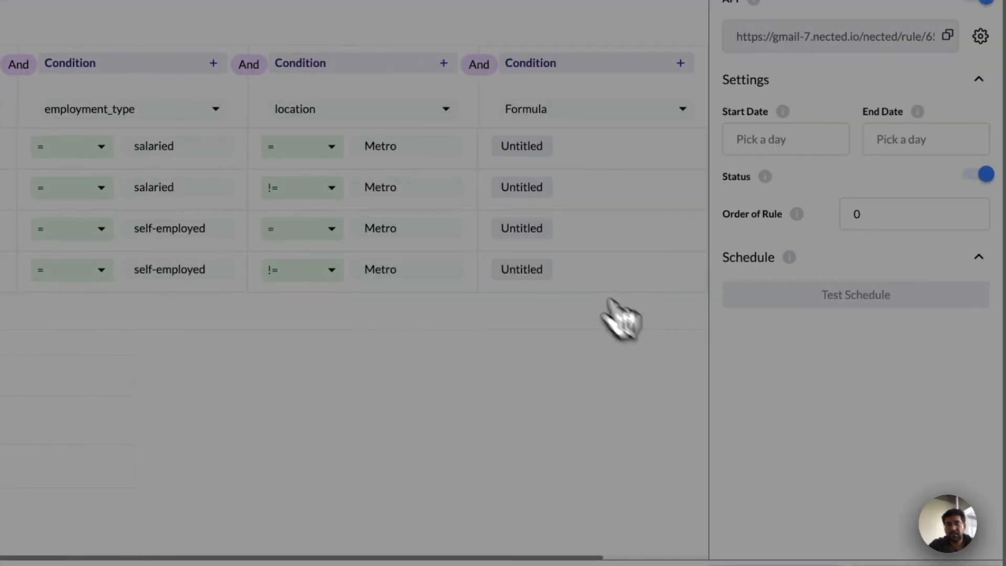
Delete the Formula condition column from the decision table.
scroll(545, 199, "right", 5)
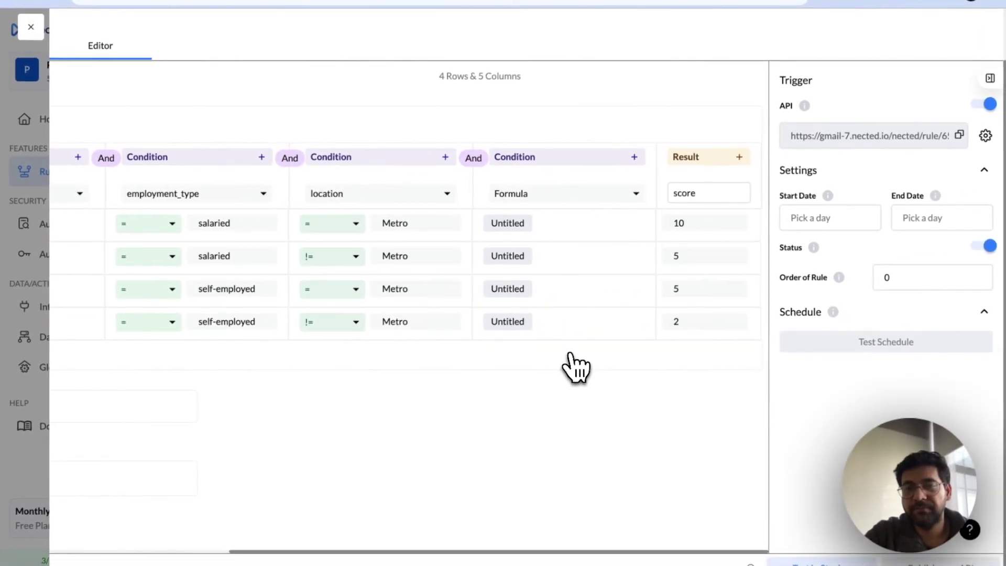
left_click(621, 157)
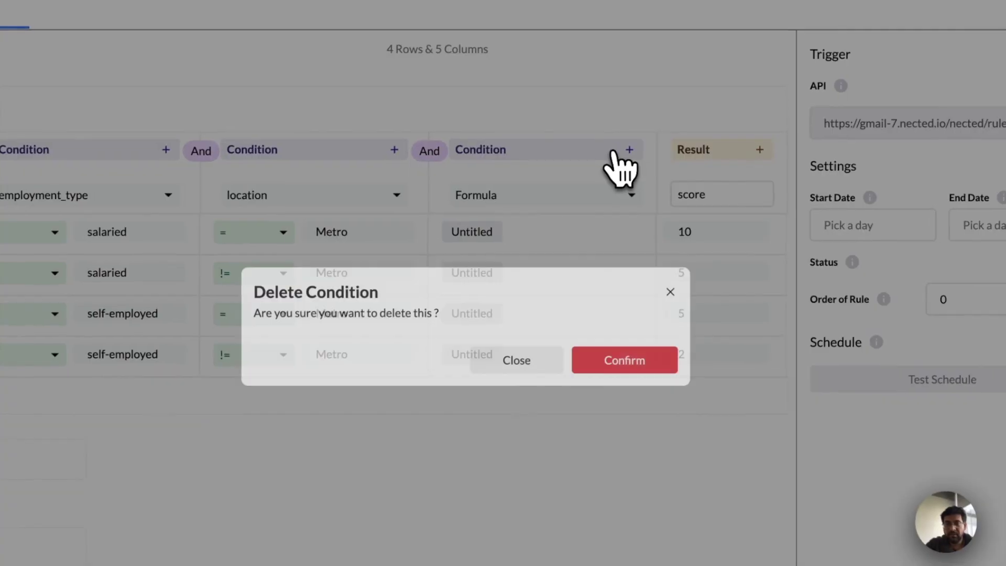
left_click(621, 367)
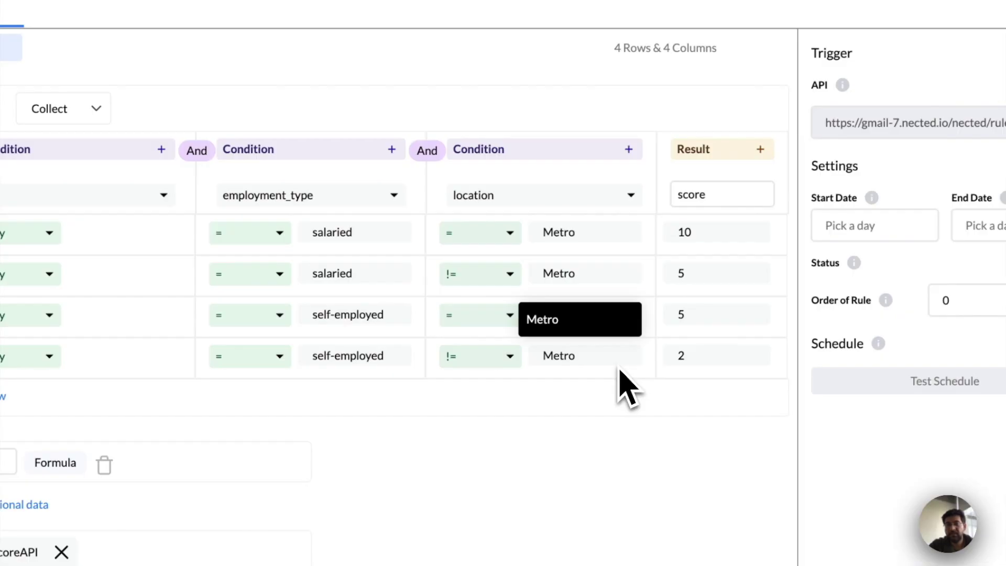
Add a Formula-type result column after the score column in the decision table.
left_click(761, 150)
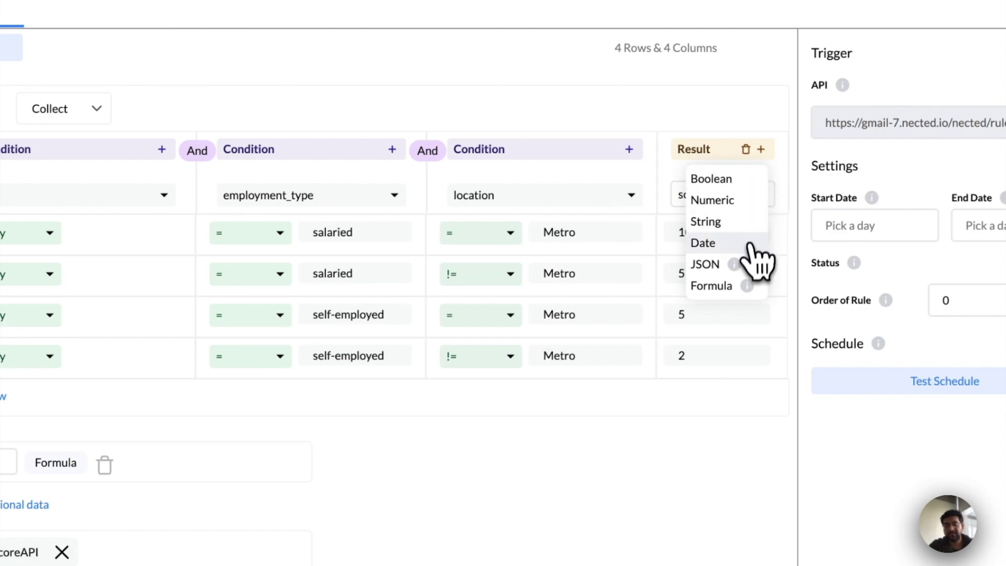
mouse_move(740, 262)
left_click(731, 284)
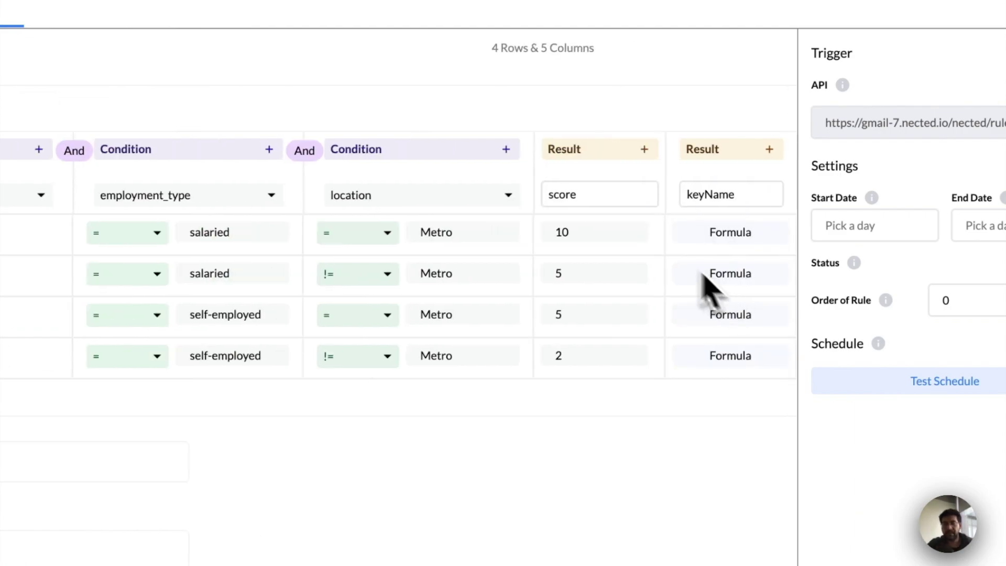
Clear the default text in the first row's formula of the new result column and insert the {{.outputData.score}} attribute.
left_click(722, 236)
key("ctrl+a")
key("BackSpace")
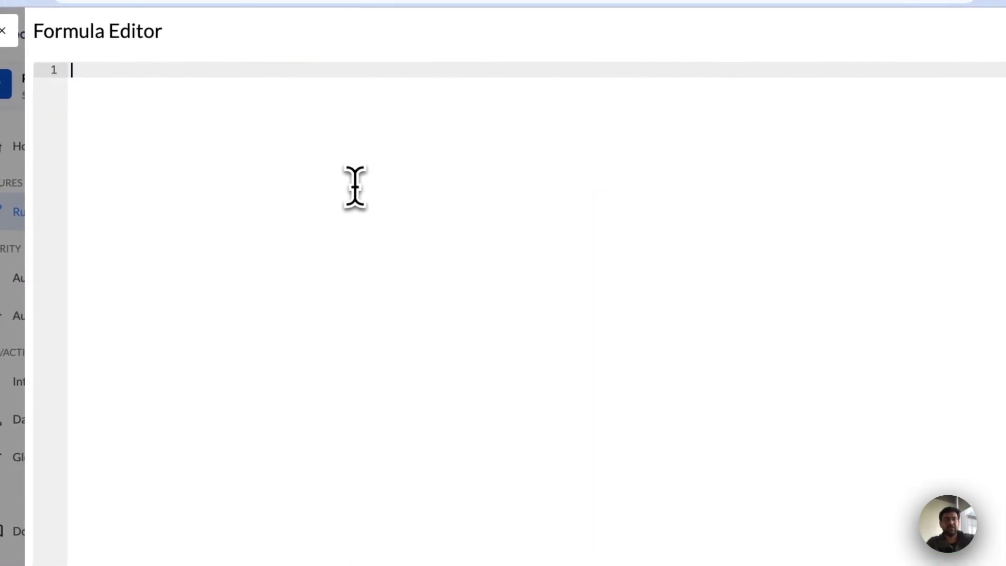
type("output")
key("Return")
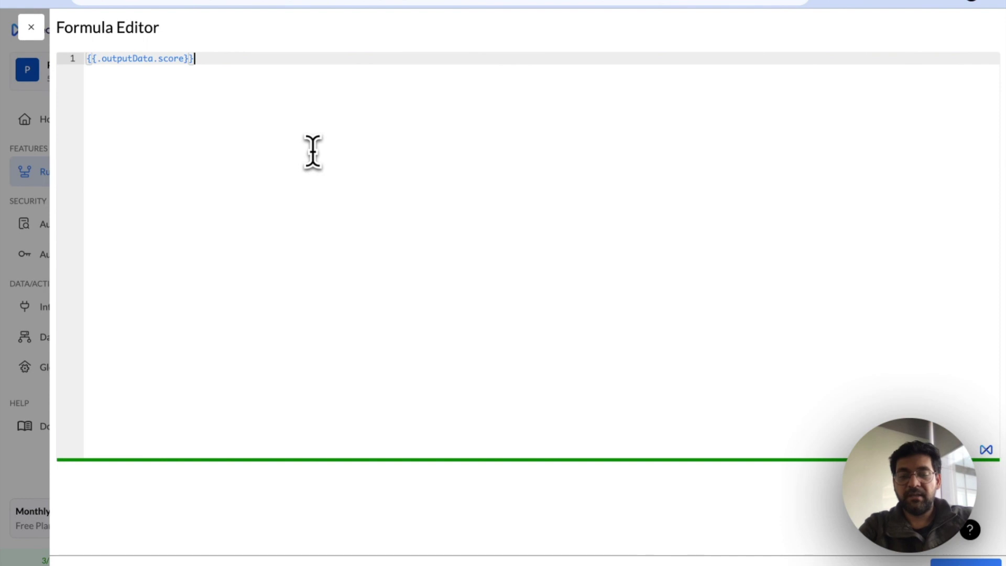
Complete the formula as {{.outputData.score}}*{{.customInput.taxable_income}}*0.8 and name the new result column EMI_monthly.
type("*")
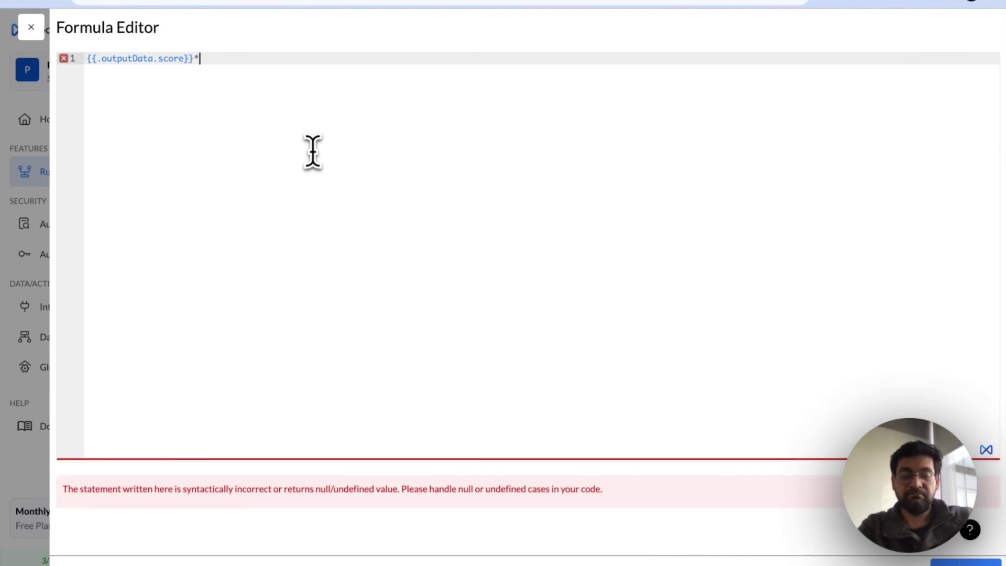
type("income")
key("BackSpace")
key("BackSpace")
key("BackSpace")
key("BackSpace")
key("BackSpace")
key("BackSpace")
type("taxa")
key("Return")
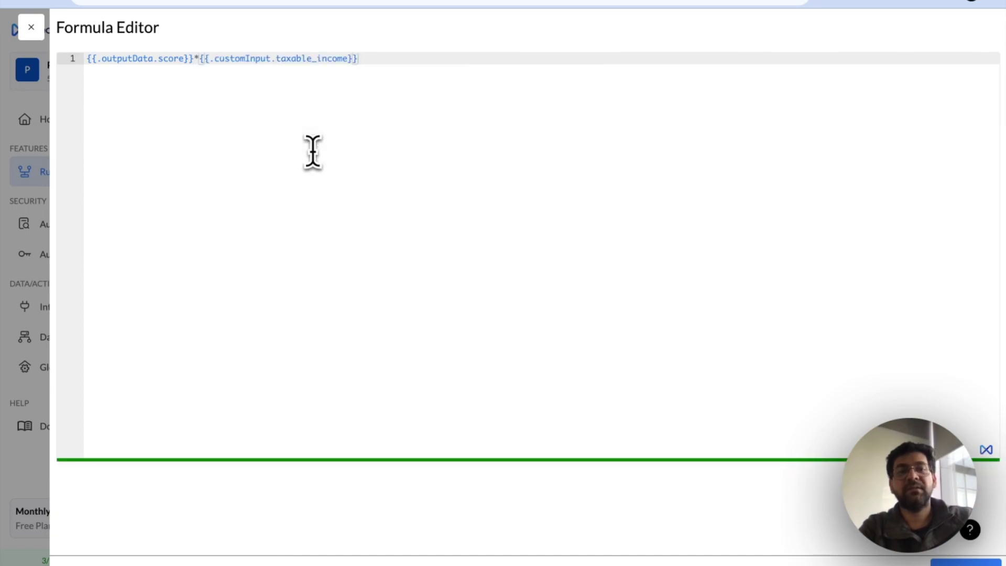
type("*0.8")
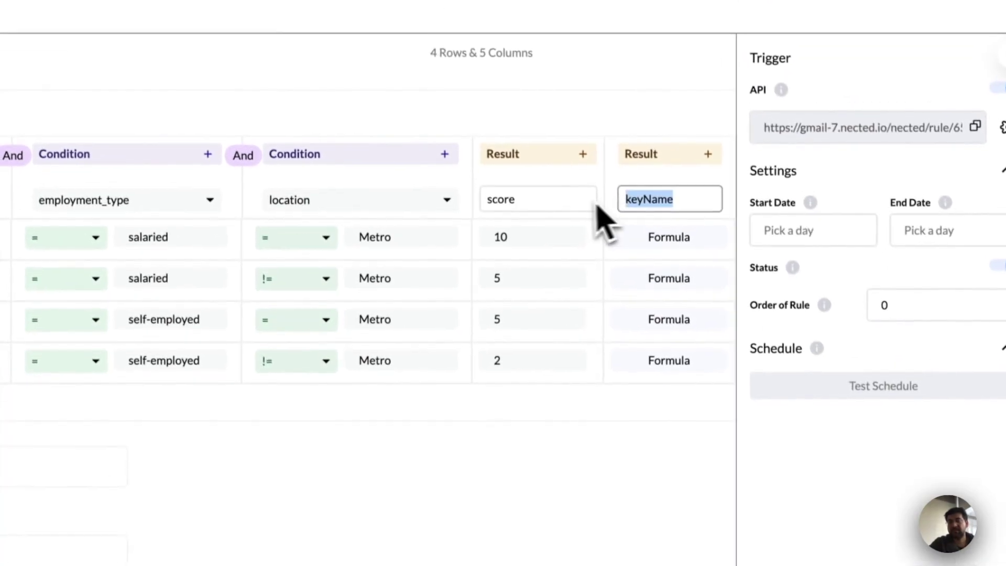
type("EMI_monthly")
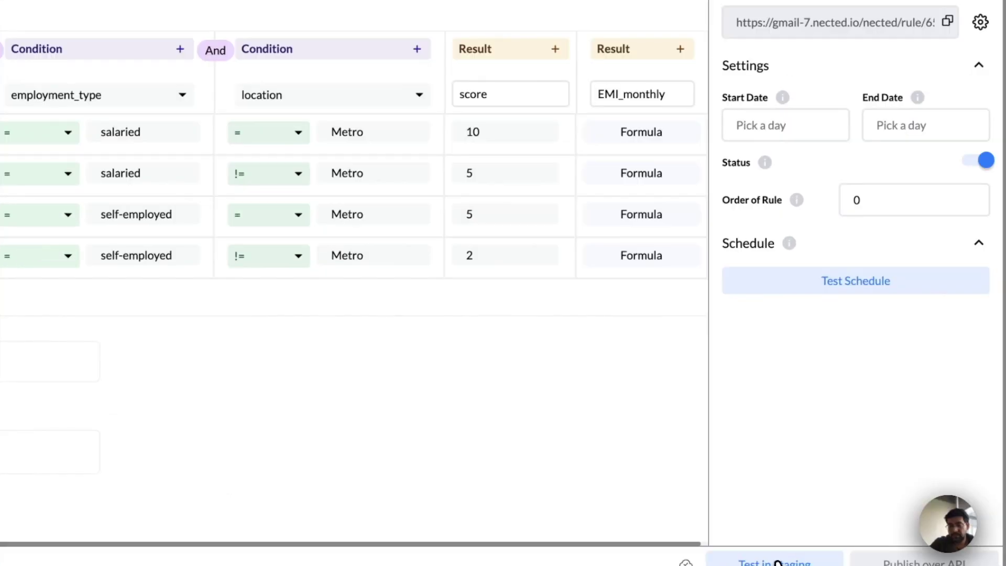
Test the rule in staging with the existing sample inputs, check EMI_monthly and score in the JSON output, and return to the decision table.
left_click(777, 562)
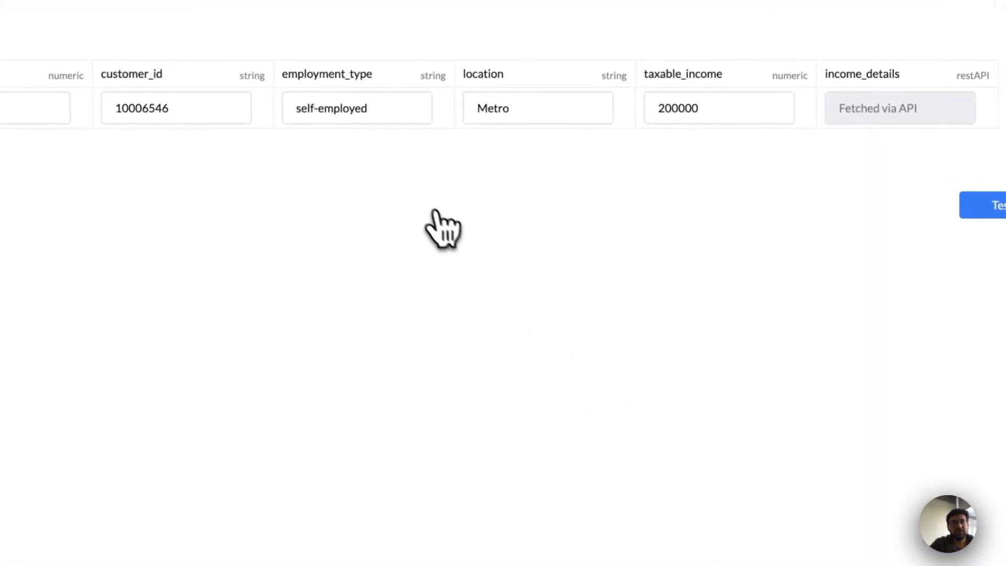
left_click(998, 206)
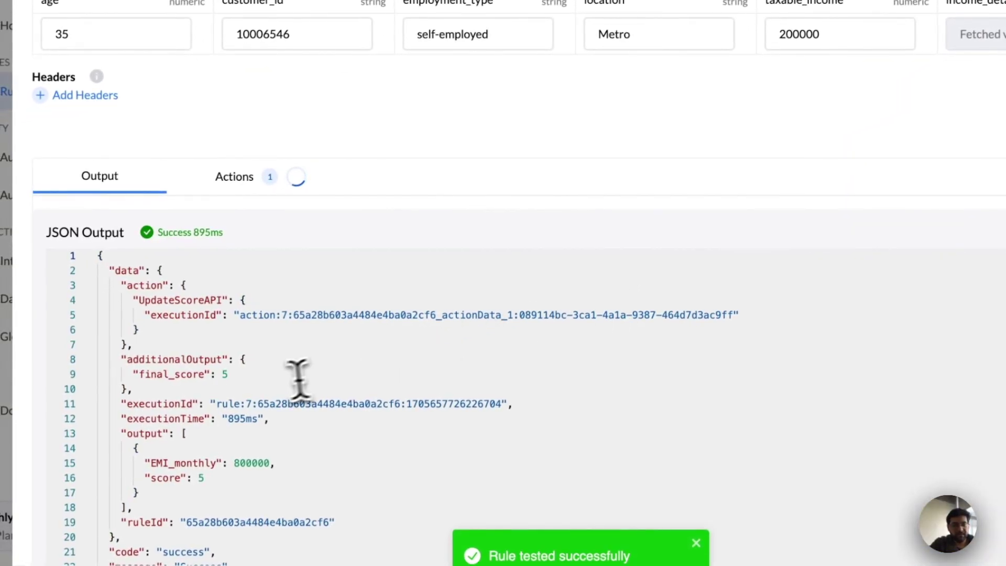
scroll(283, 385, "down", 3)
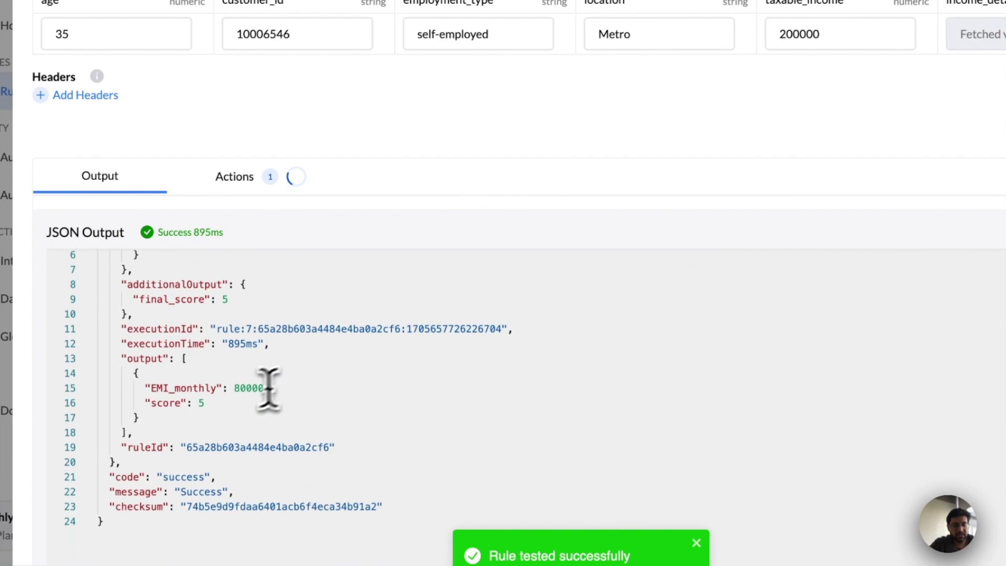
left_click_drag(149, 387, 285, 387)
left_click(236, 401)
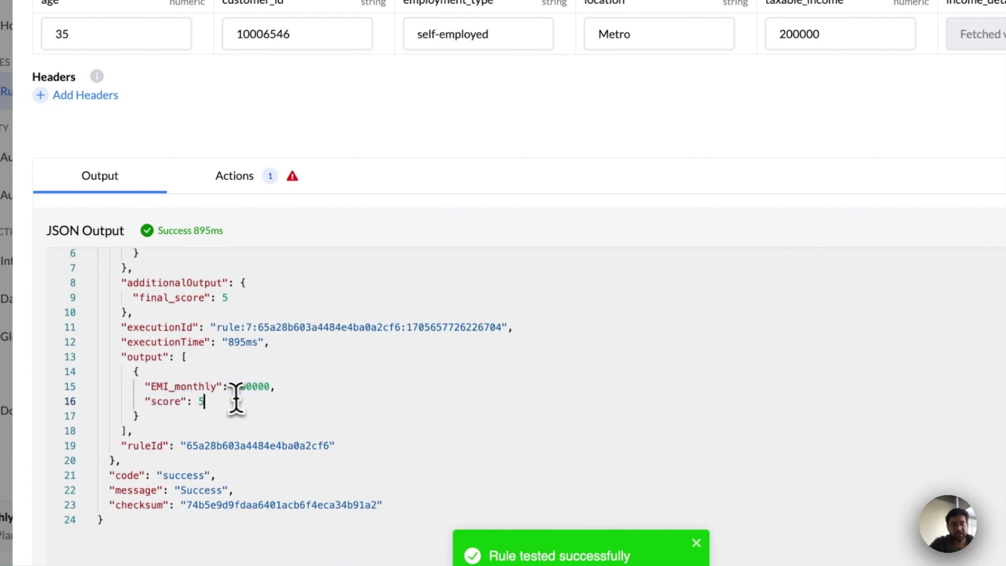
double_click(254, 386)
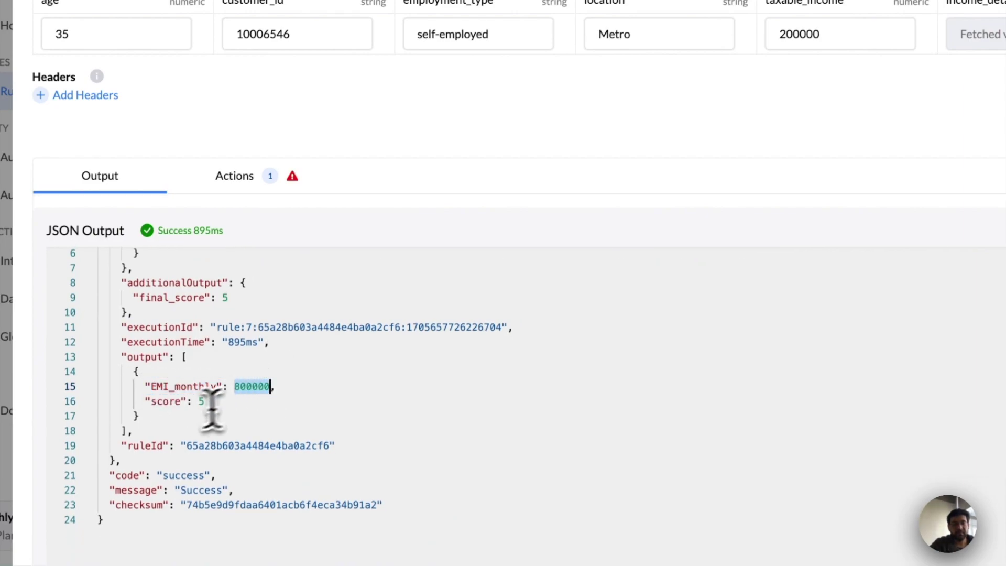
double_click(179, 402)
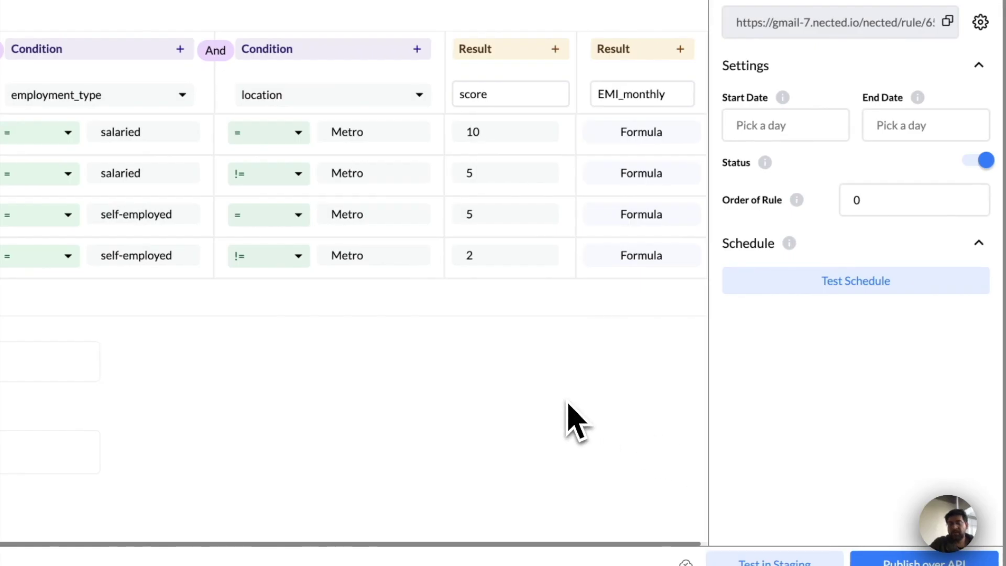
scroll(571, 420, "left", 4)
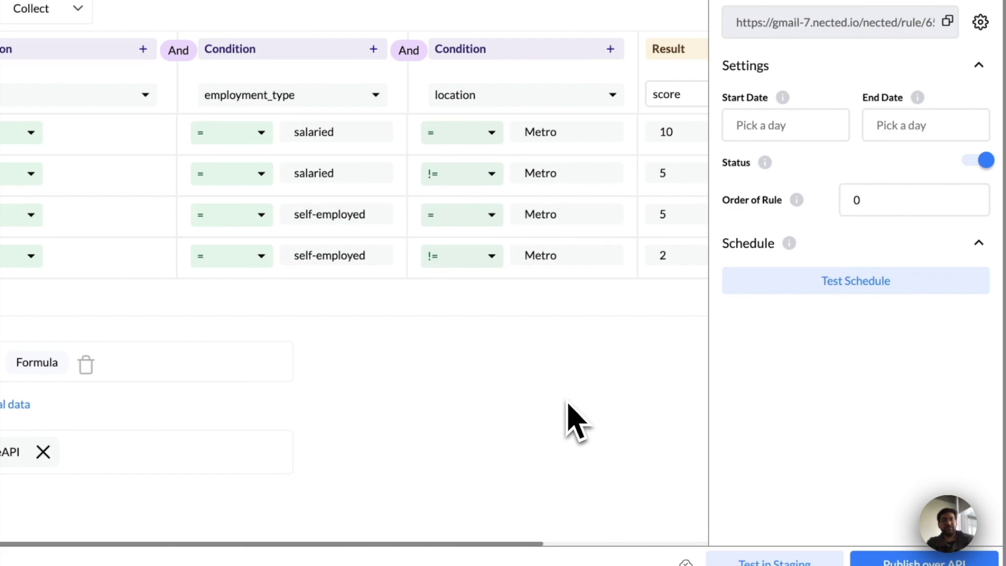